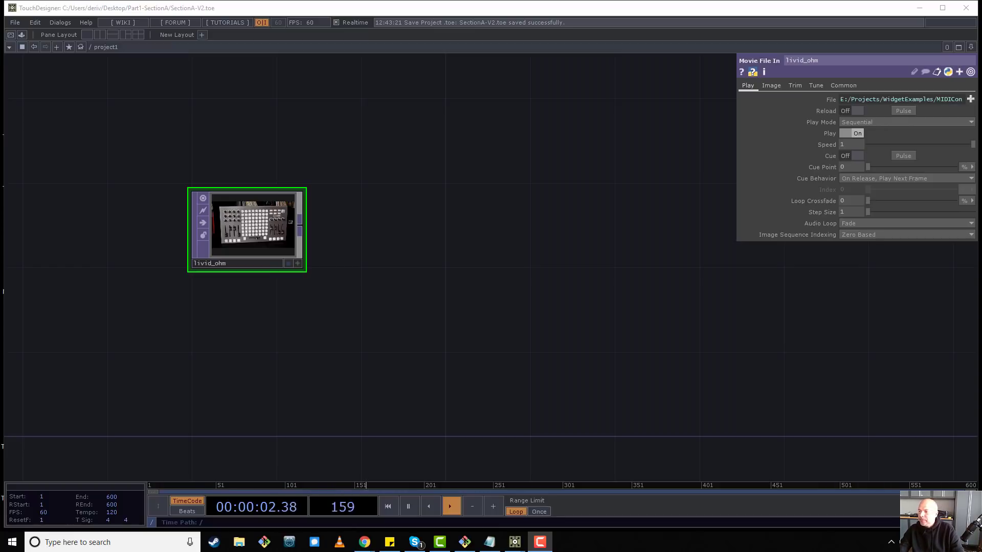
- Add a Container COMP to the project1 network beside the livid_ohm Movie File In
left_click(510, 231)
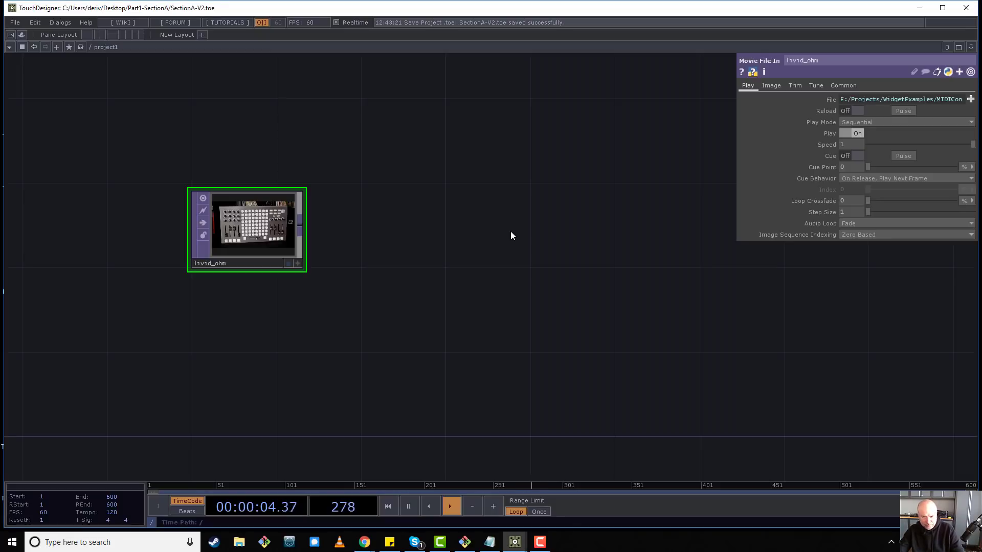
key("Tab")
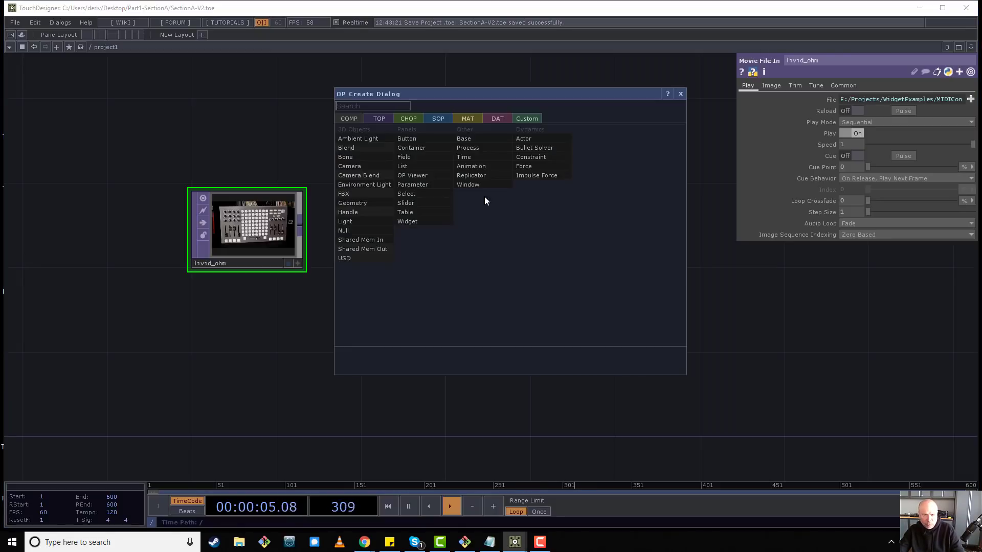
left_click(428, 148)
left_click(513, 214)
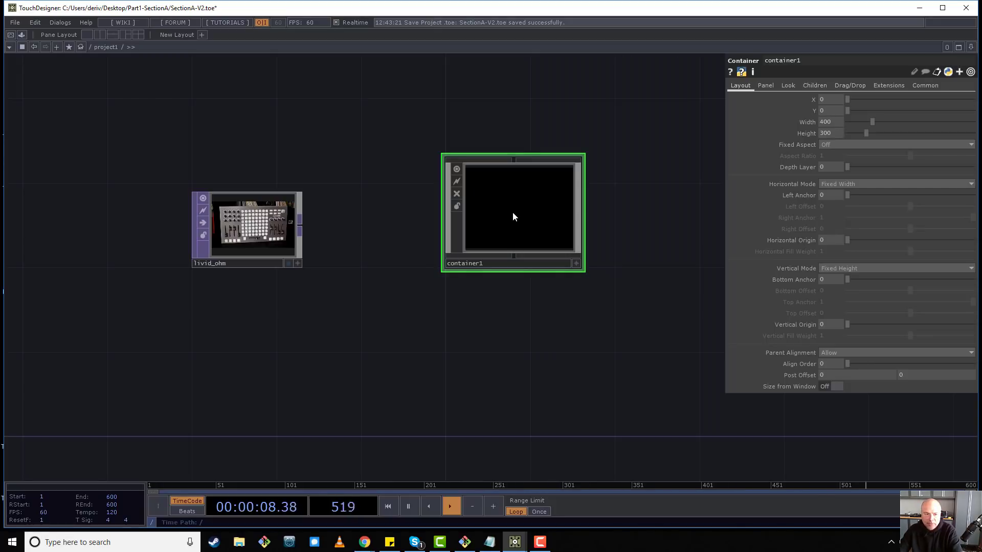
- Examine the livid_ohm controller photo alongside the two example layout windows, and close each example once reviewed
left_click_drag(342, 237, 489, 293)
scroll(398, 296, "up", 6)
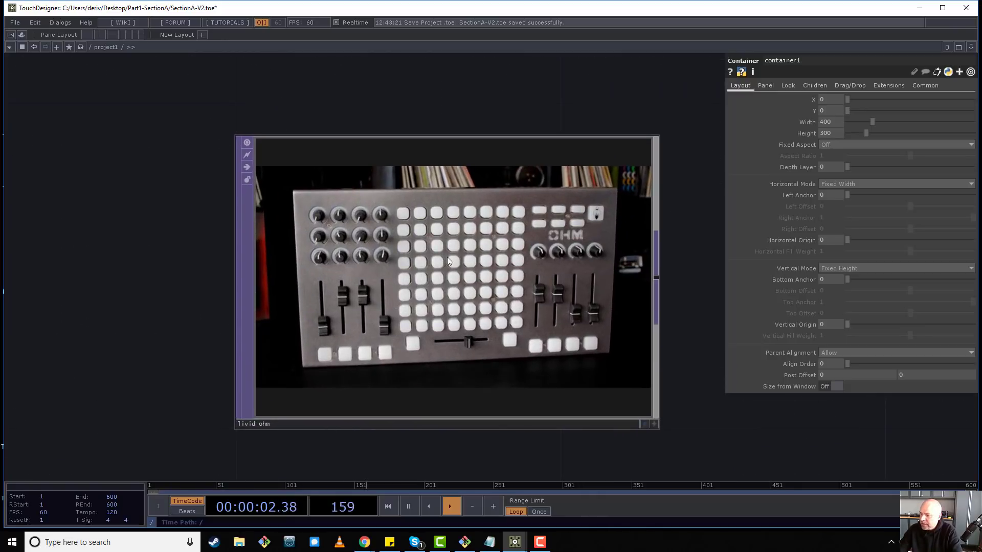
scroll(447, 257, "down", 5)
left_click_drag(690, 239, 606, 230)
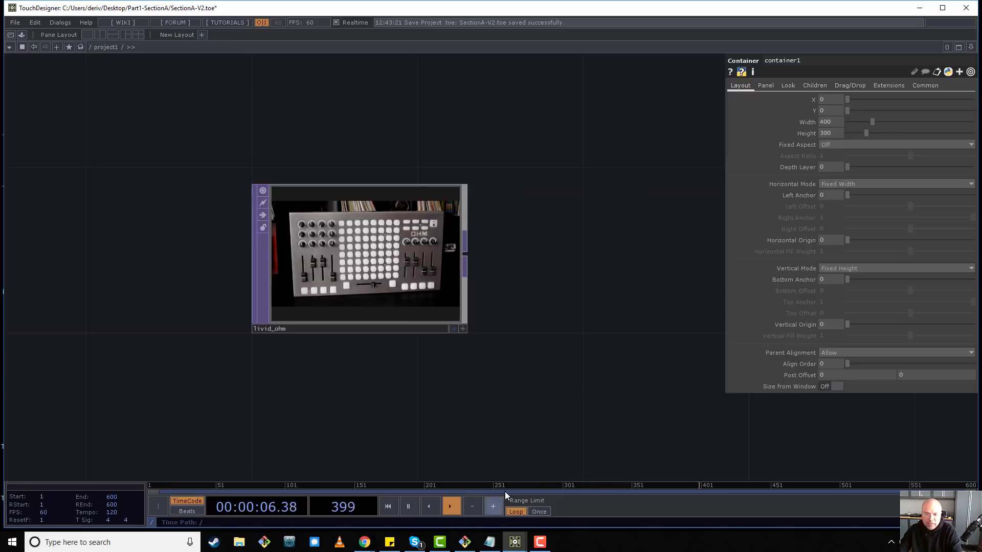
scroll(358, 257, "up", 4)
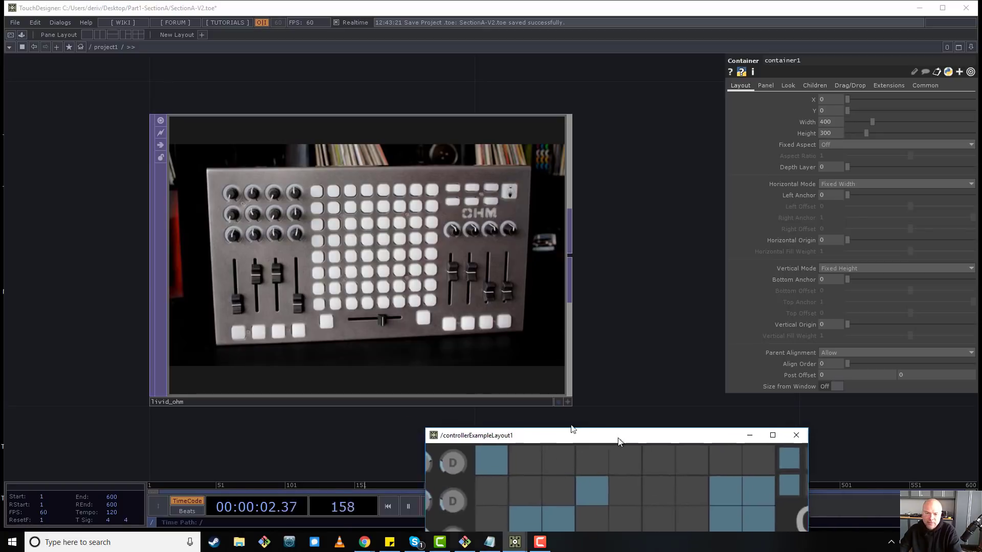
left_click_drag(609, 434, 663, 187)
left_click_drag(612, 113, 466, 103)
key("alt+Tab")
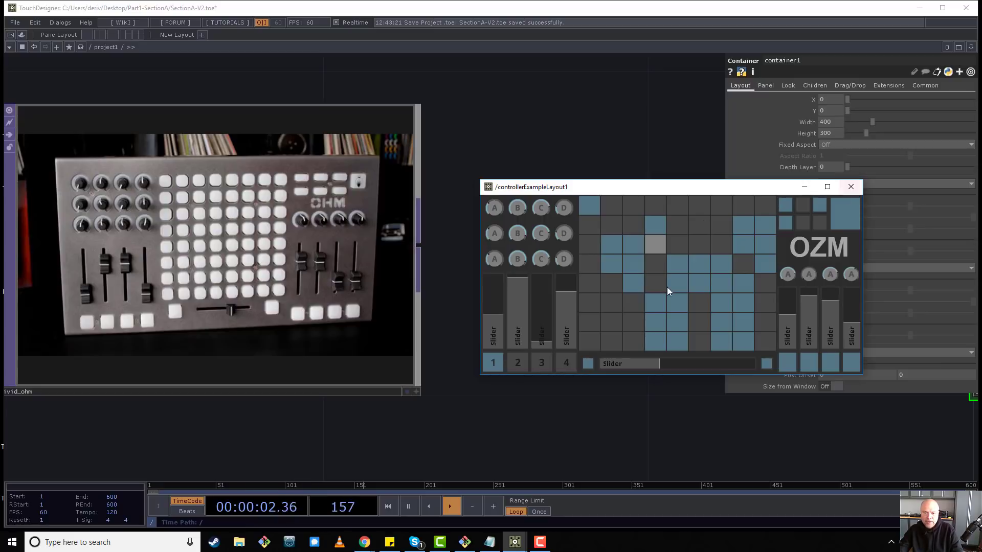
left_click(859, 189)
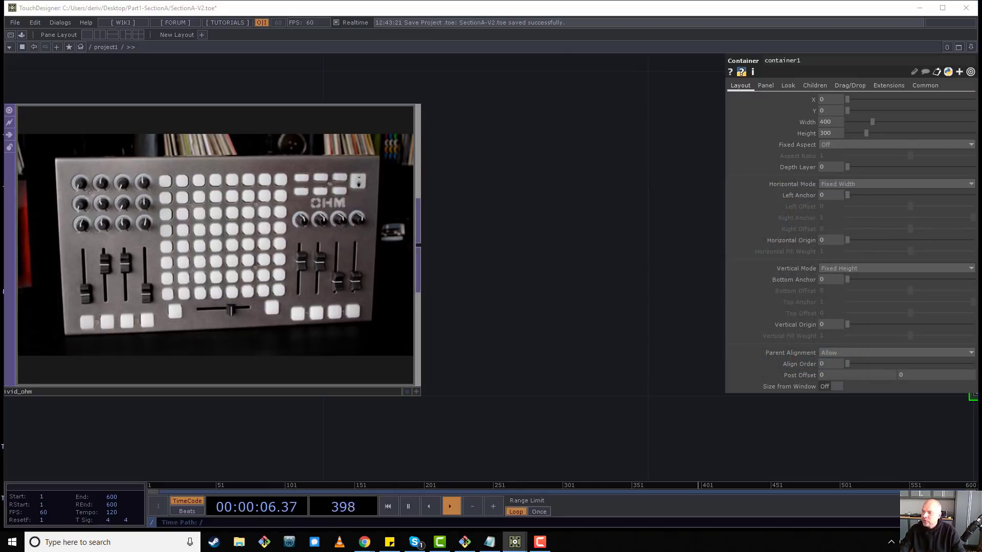
left_click_drag(712, 253, 567, 125)
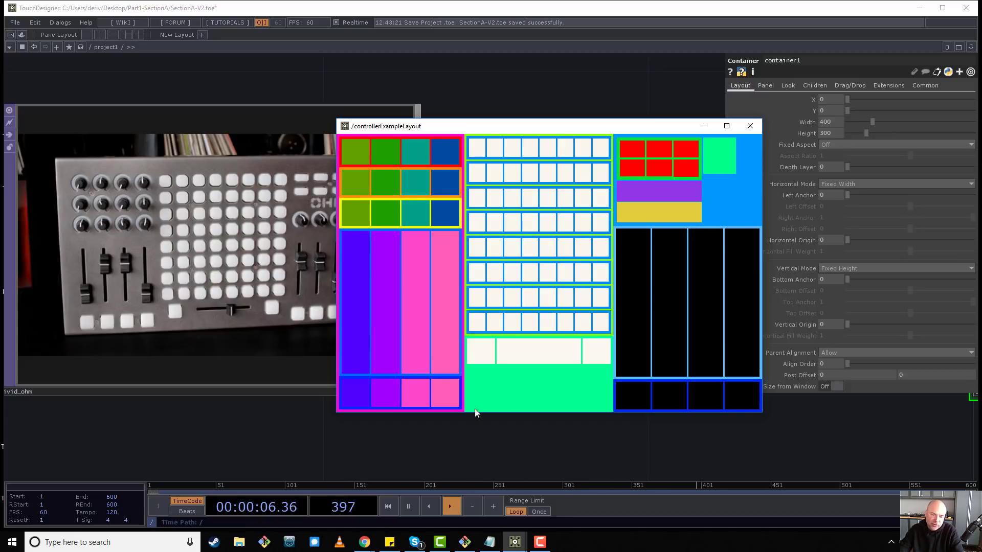
left_click(750, 126)
- Rename the new container in project1 as ohm
scroll(364, 274, "down", 5)
middle_click_drag(358, 276, 319, 278)
left_click_drag(319, 277, 146, 314)
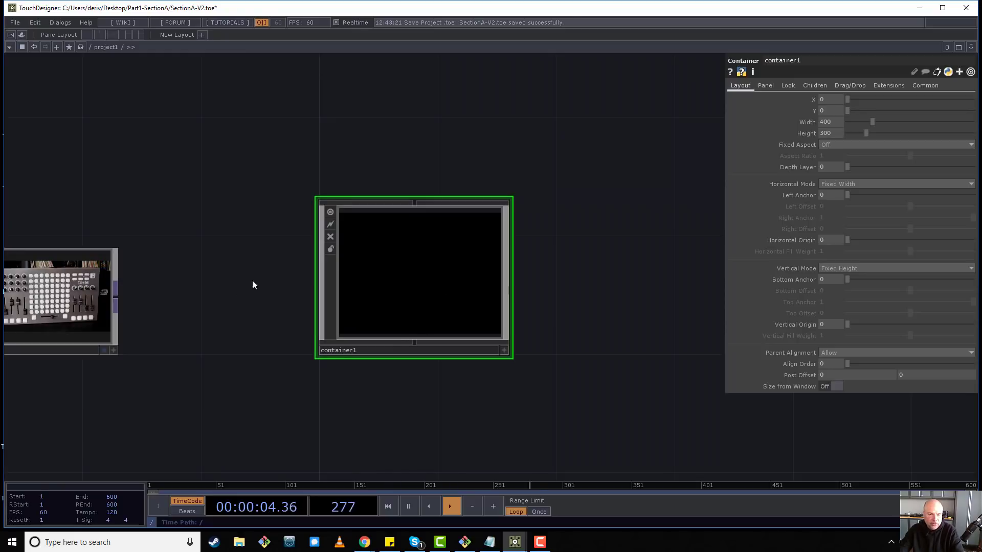
left_click_drag(253, 280, 321, 270)
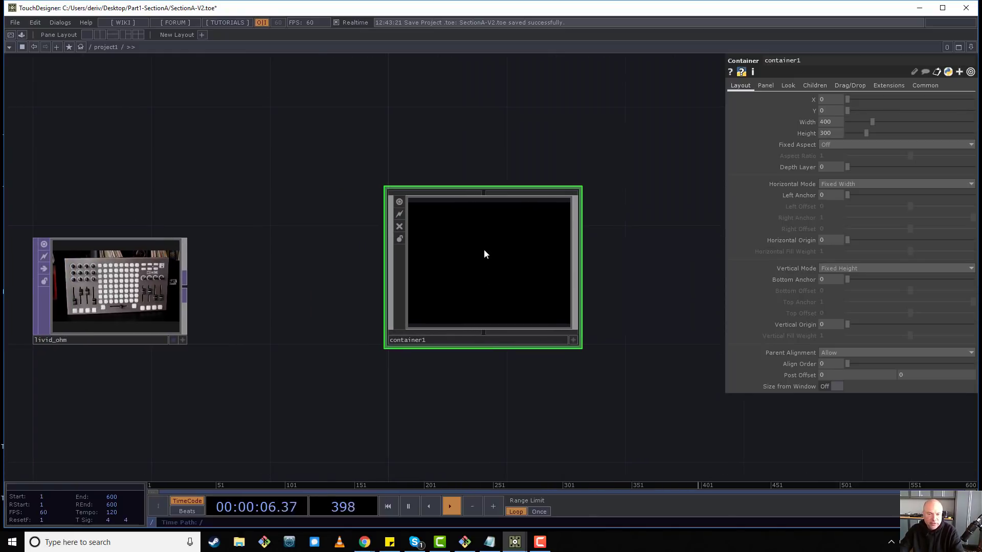
double_click(448, 341)
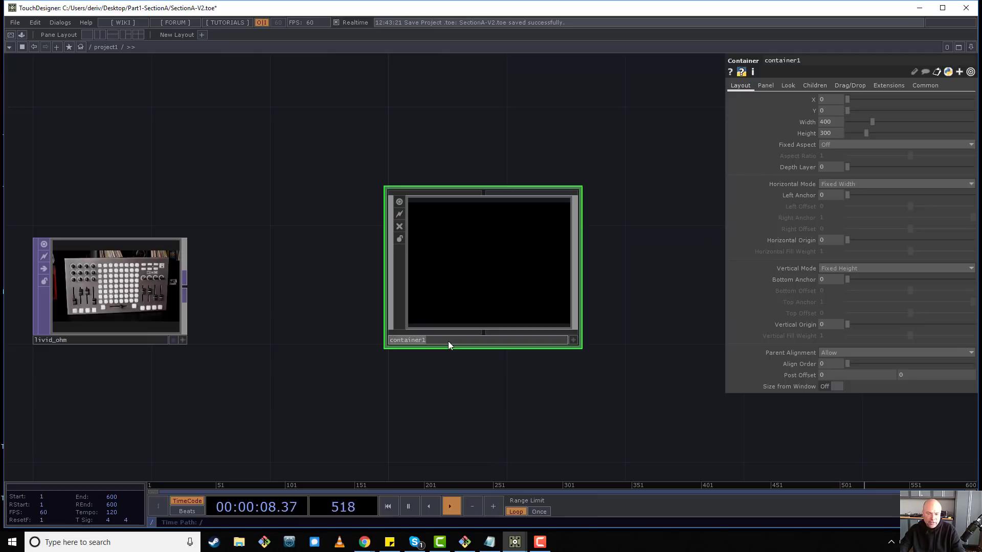
type("oh")
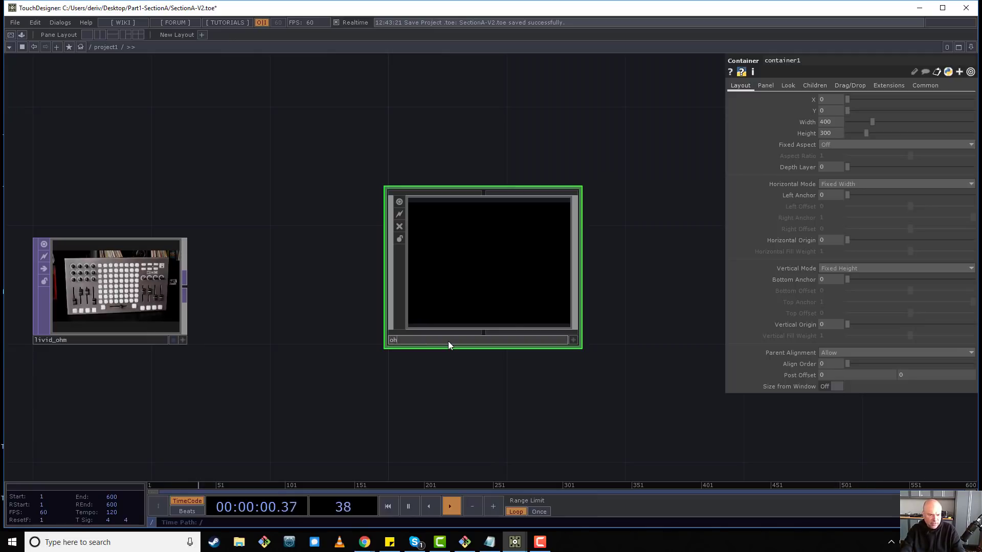
type("m")
key("Return")
- Turn on Size from Window for the ohm container and open its floating viewer
scroll(101, 296, "up", 1)
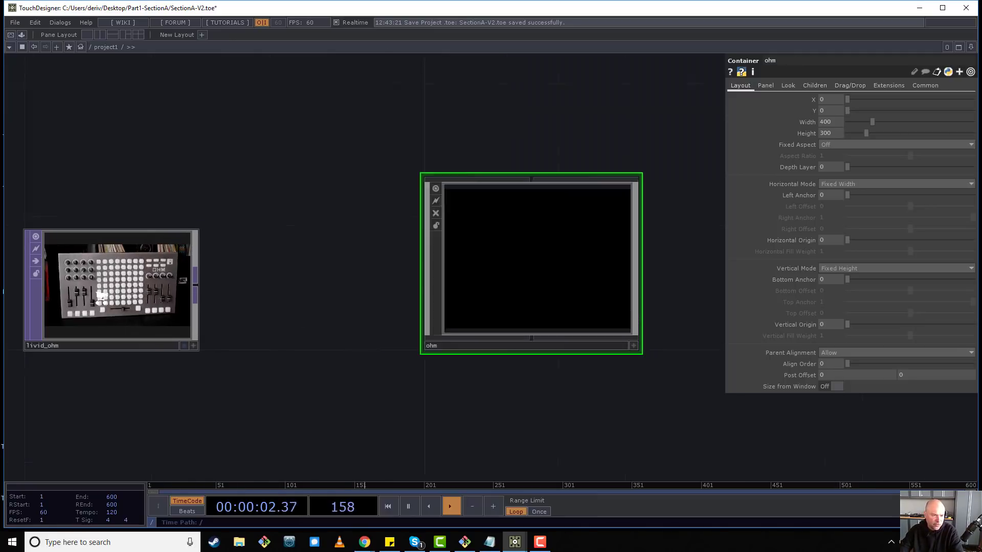
scroll(101, 295, "up", 2)
scroll(101, 296, "down", 3)
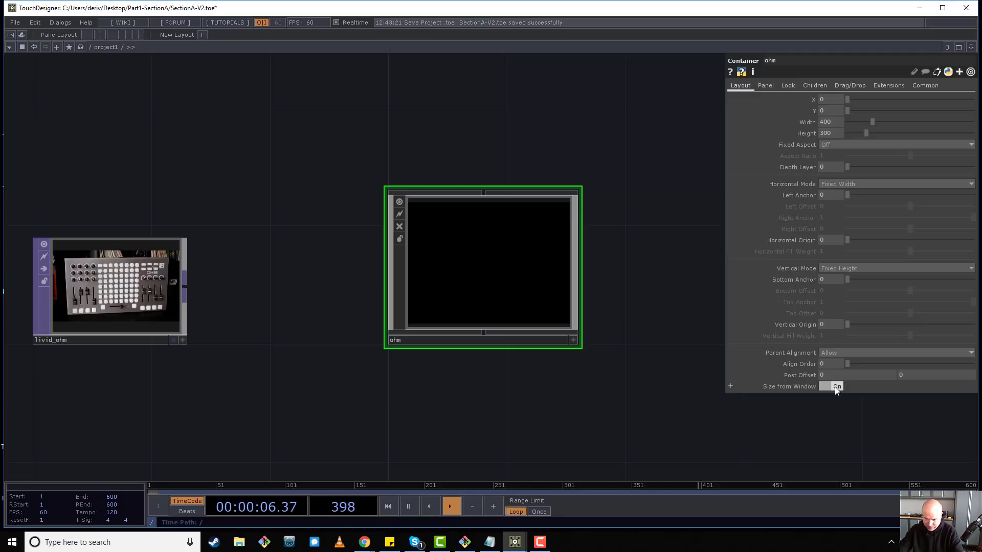
right_click(466, 262)
left_click(490, 235)
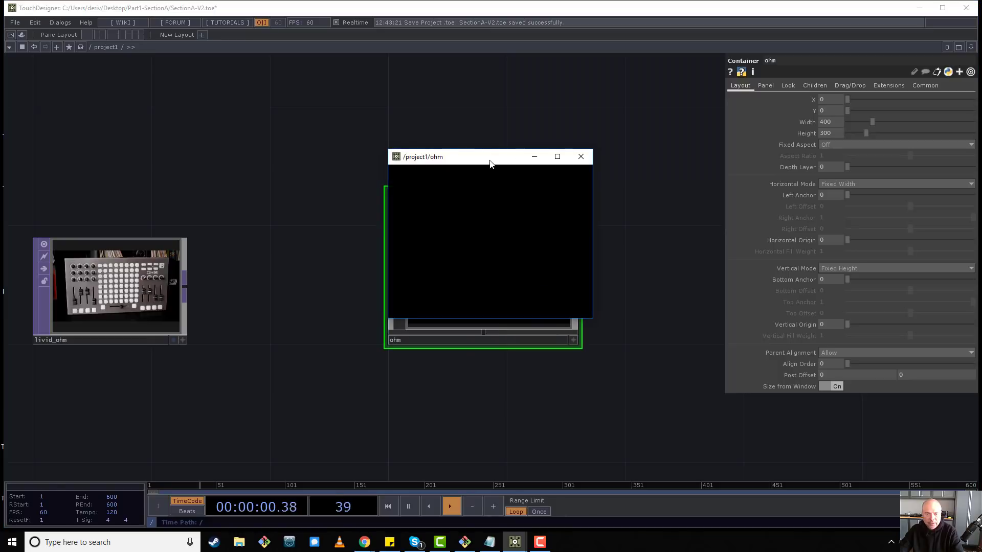
left_click_drag(498, 158, 421, 119)
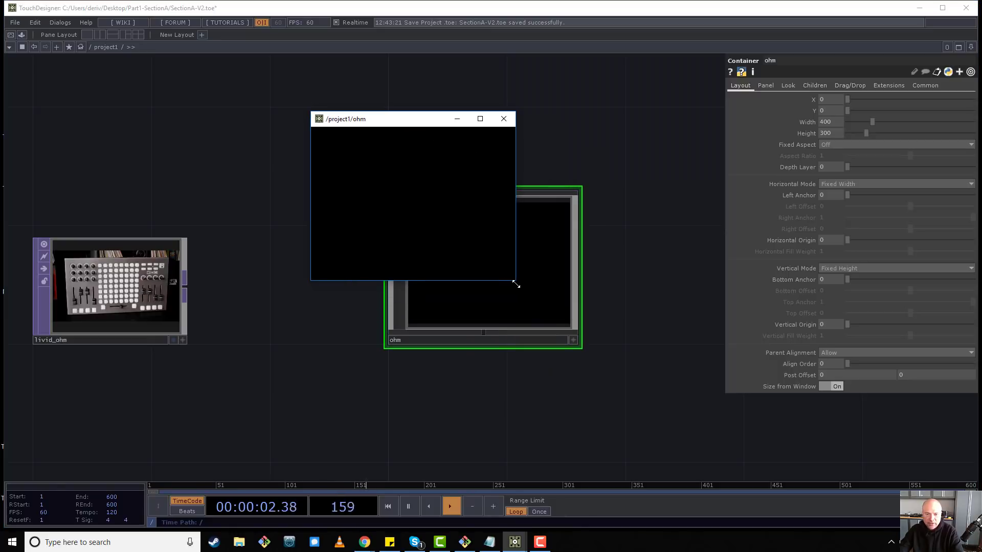
- Test resizing the ohm viewer window proportionally, ending at about 545 by 409, and place it beside the container's node
left_click_drag(515, 284, 630, 367)
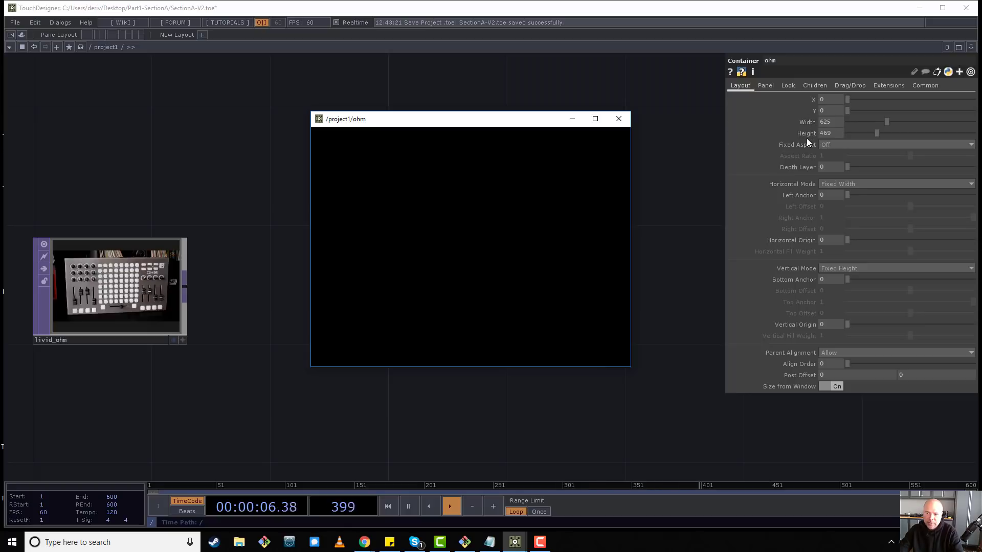
left_click_drag(630, 367, 537, 300)
left_click_drag(483, 121, 566, 149)
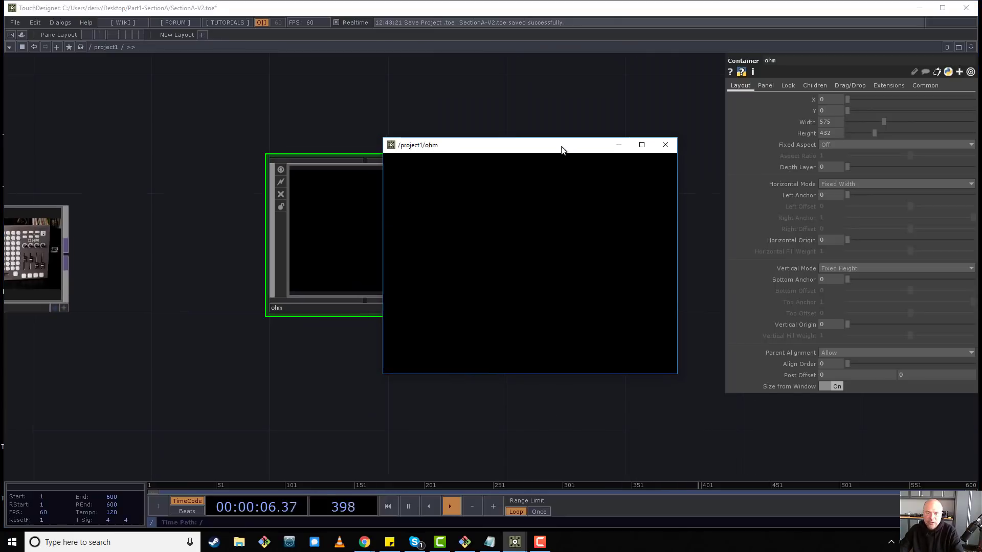
mouse_move(678, 210)
left_mouse_down()
mouse_move(757, 216)
mouse_move(647, 213)
mouse_move(725, 221)
mouse_move(662, 220)
left_mouse_up()
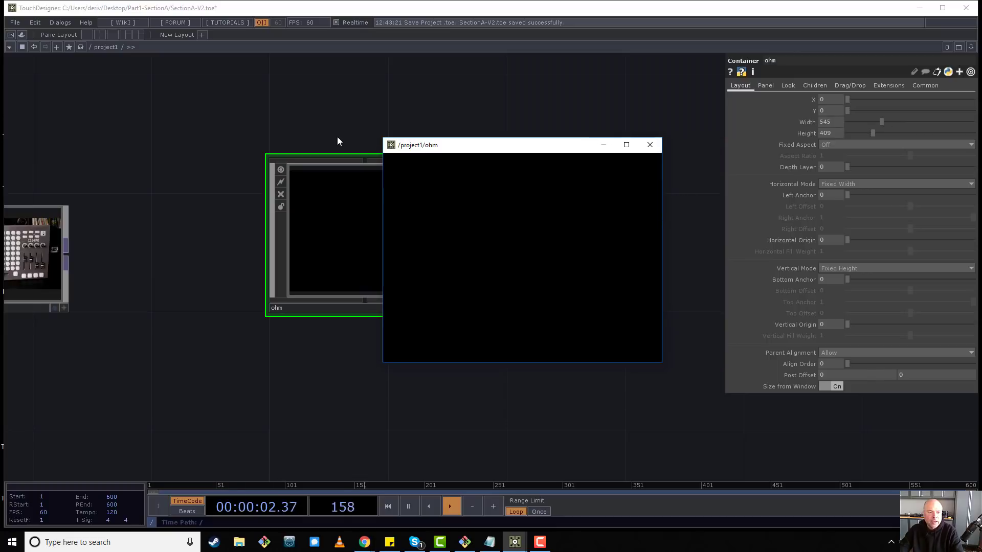
left_click_drag(300, 140, 191, 152)
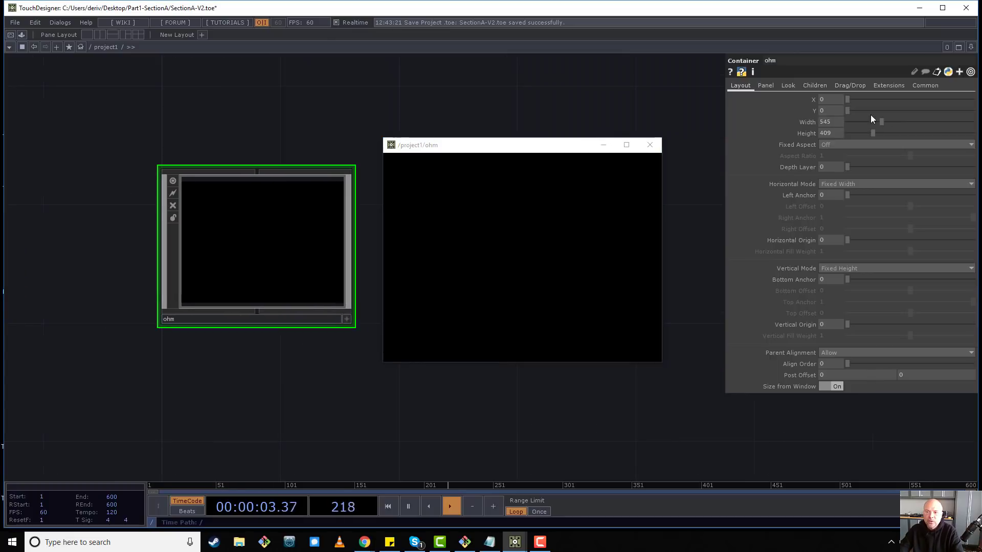
- Set the ohm container's Floating Viewer Aspect to Unconstrained and reopen its viewer
left_click(761, 88)
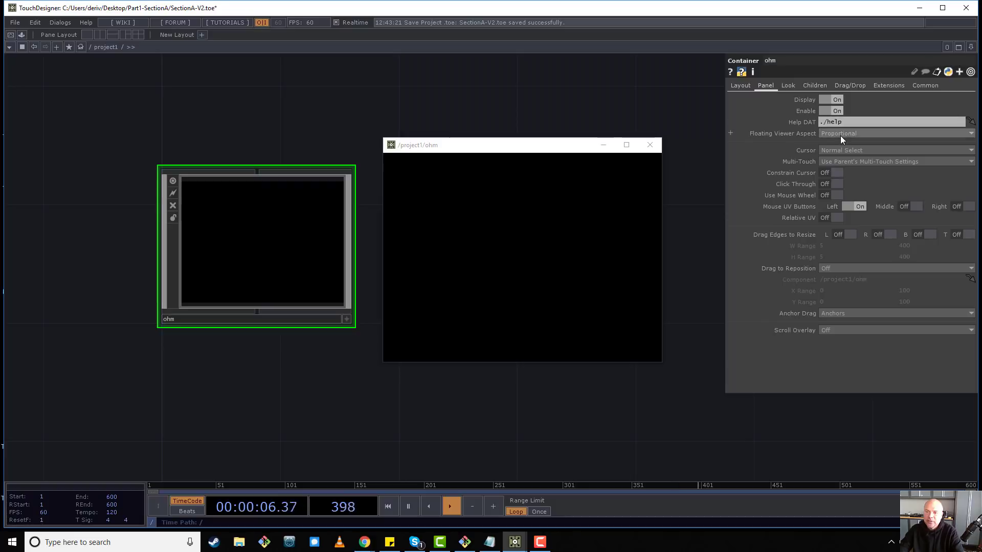
left_click(839, 152)
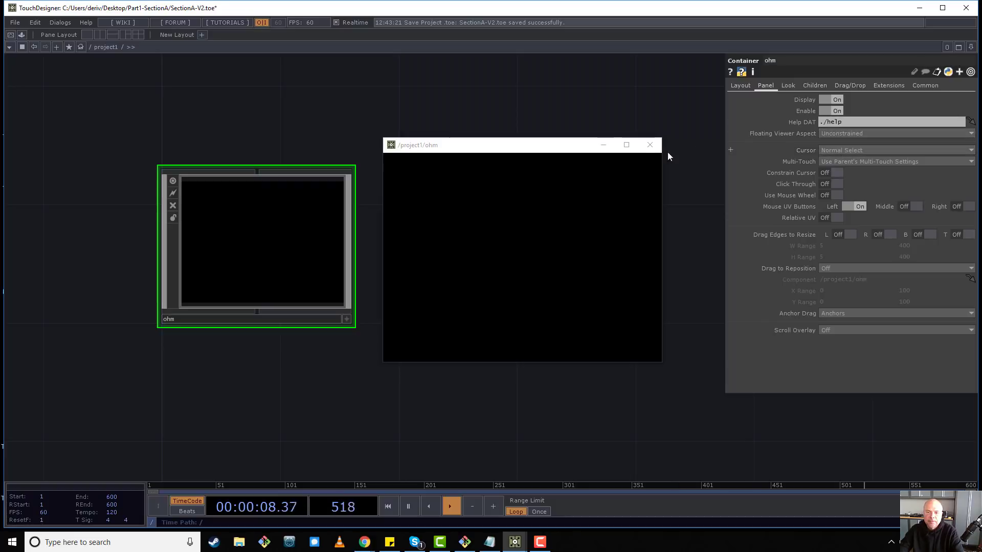
left_click(649, 152)
right_click(285, 227)
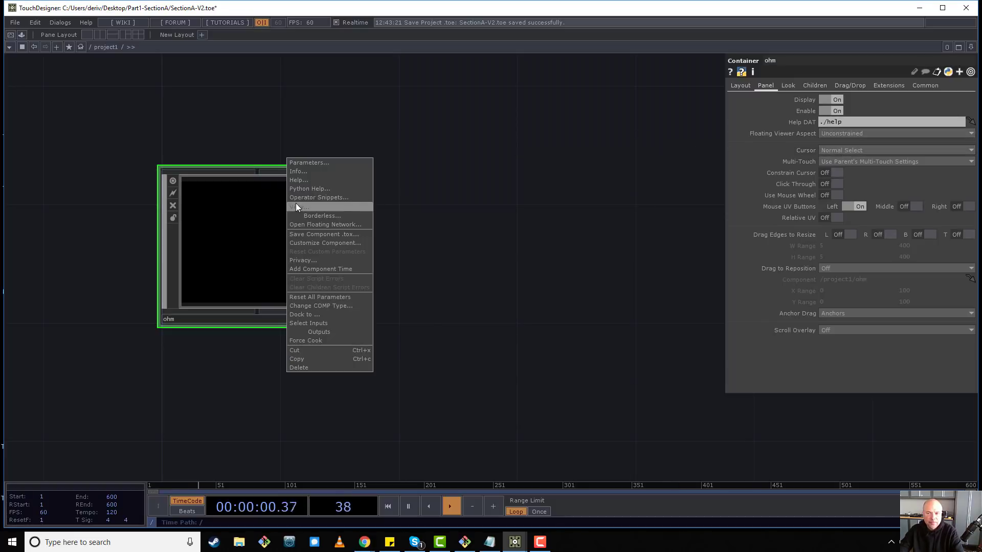
left_click(296, 204)
- Resize the ohm viewer window freely to about 407 by 408 and move it clear of the container's node
left_click(739, 86)
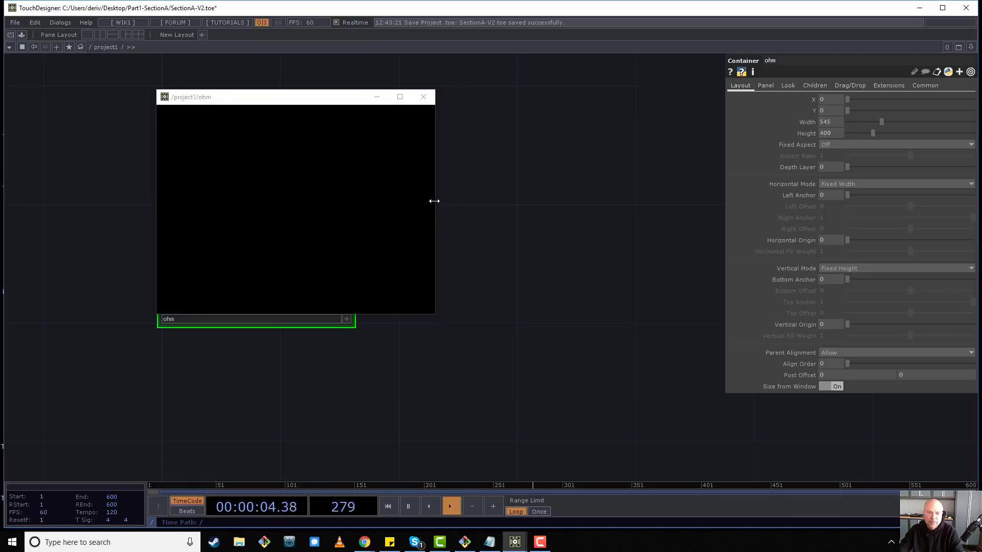
left_click_drag(436, 201, 593, 203)
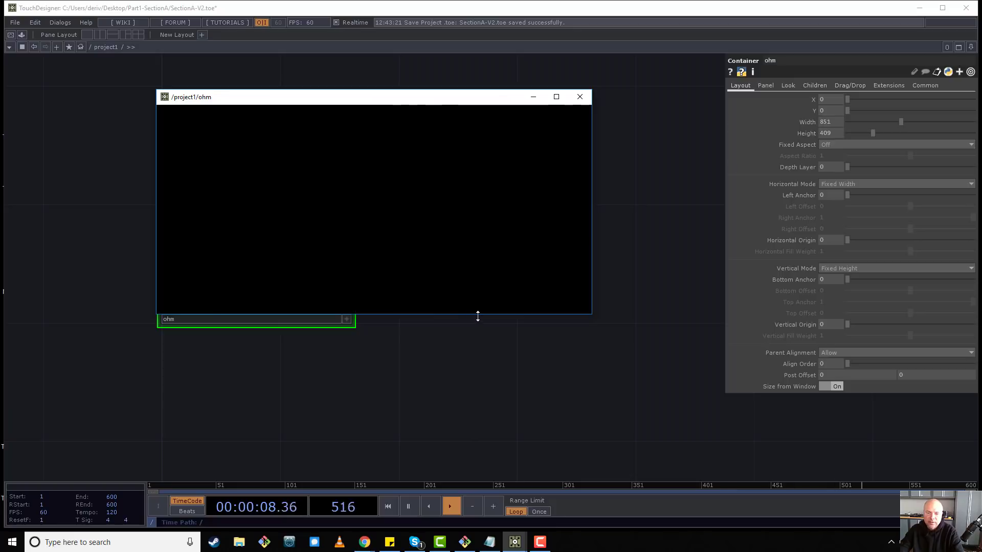
left_click_drag(476, 314, 472, 405)
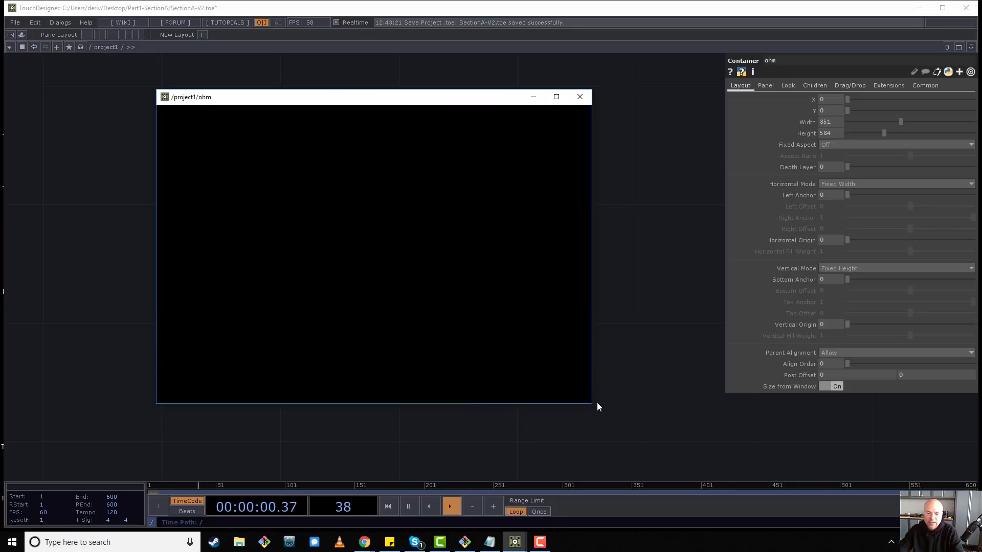
left_click_drag(591, 405, 367, 318)
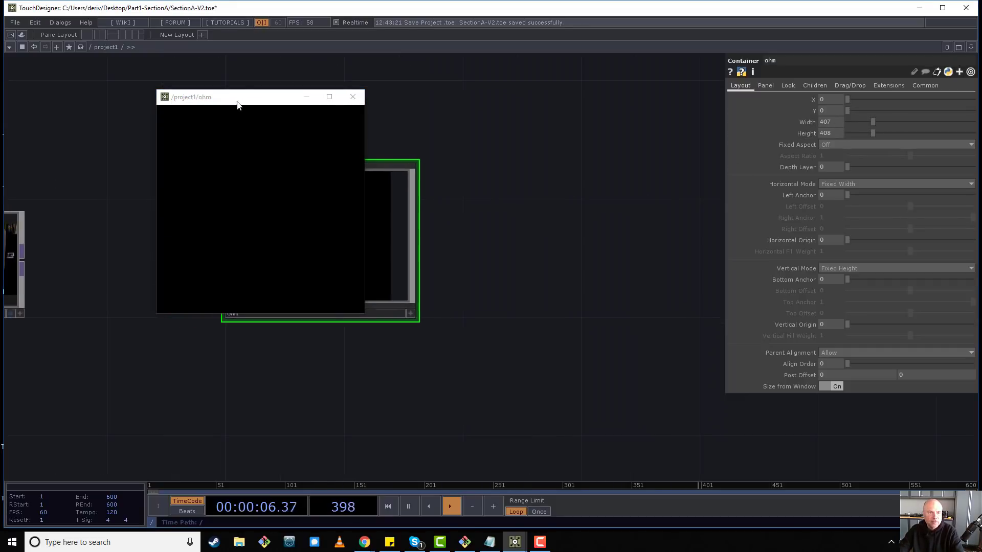
left_click_drag(237, 103, 175, 135)
- Enter the ohm container's network and add a Container COMP inside it
left_click_drag(519, 276, 665, 281)
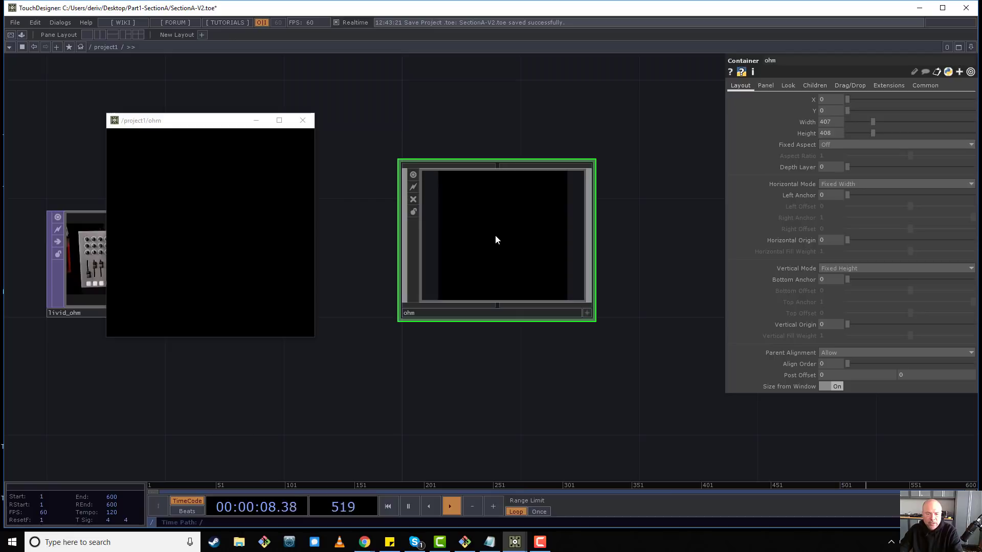
double_click(496, 236)
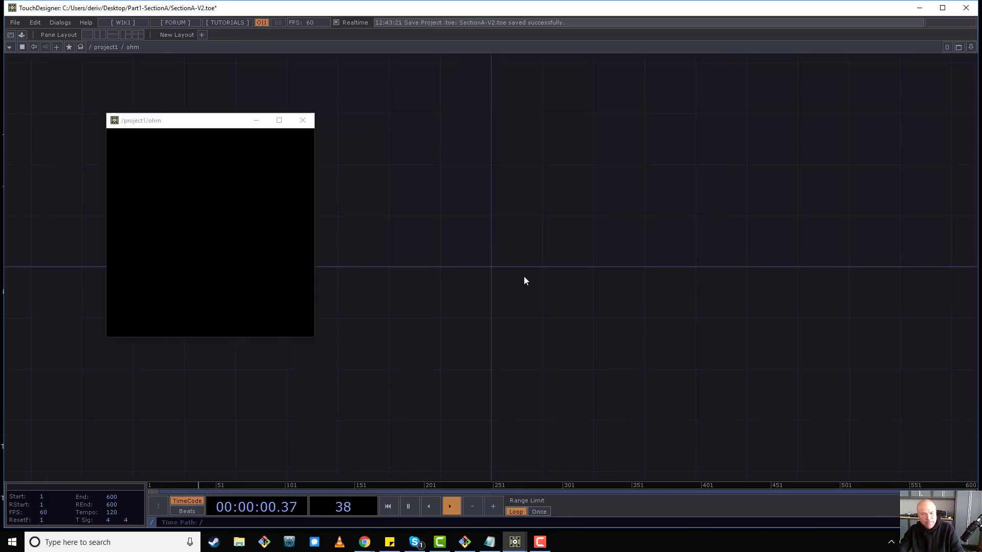
key("Tab")
left_click(440, 192)
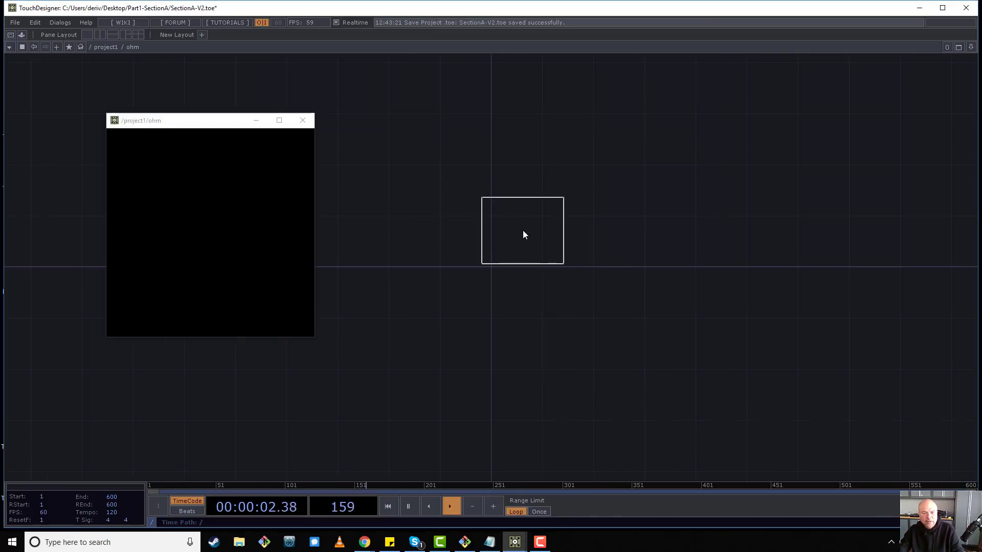
left_click(528, 237)
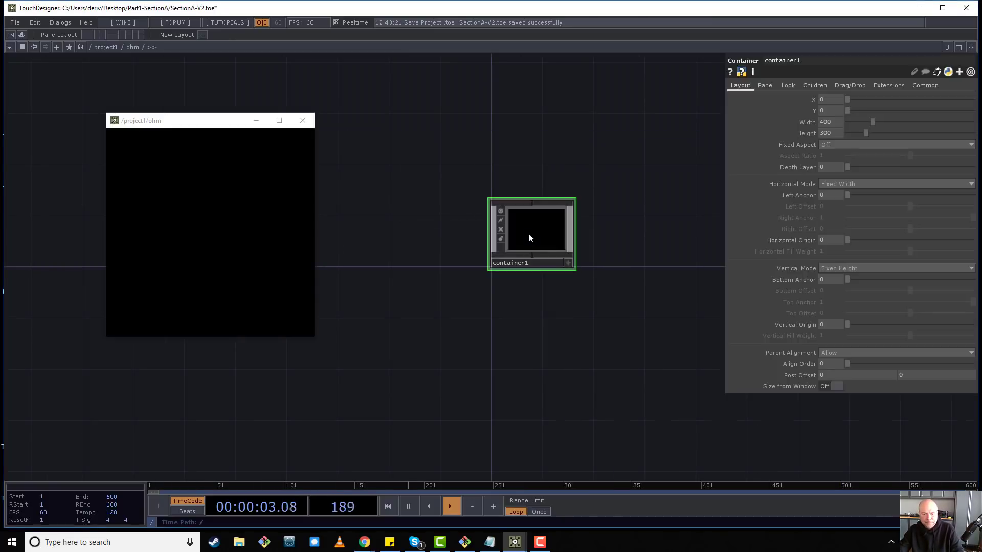
- Rename the container inside ohm as ui
left_click(538, 266)
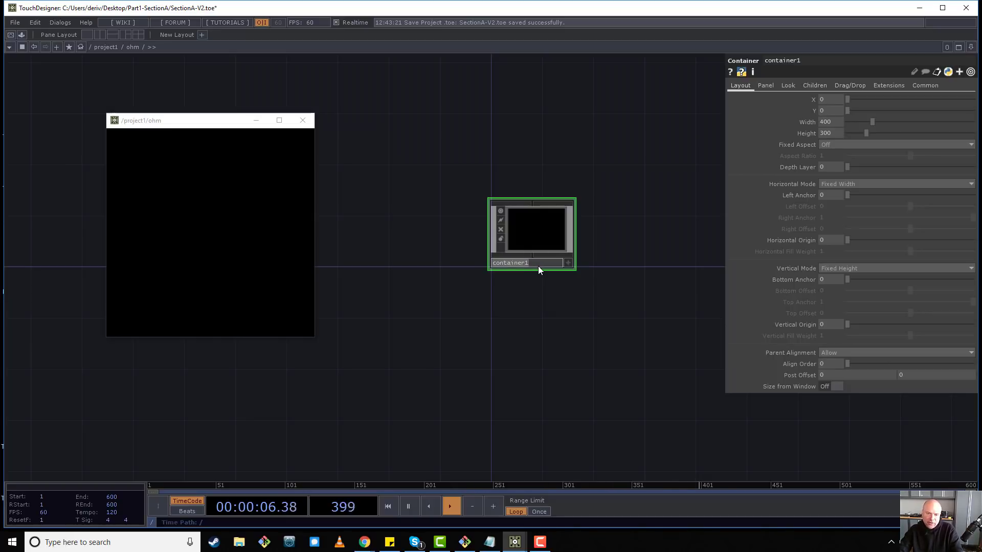
type("ui")
key("Return")
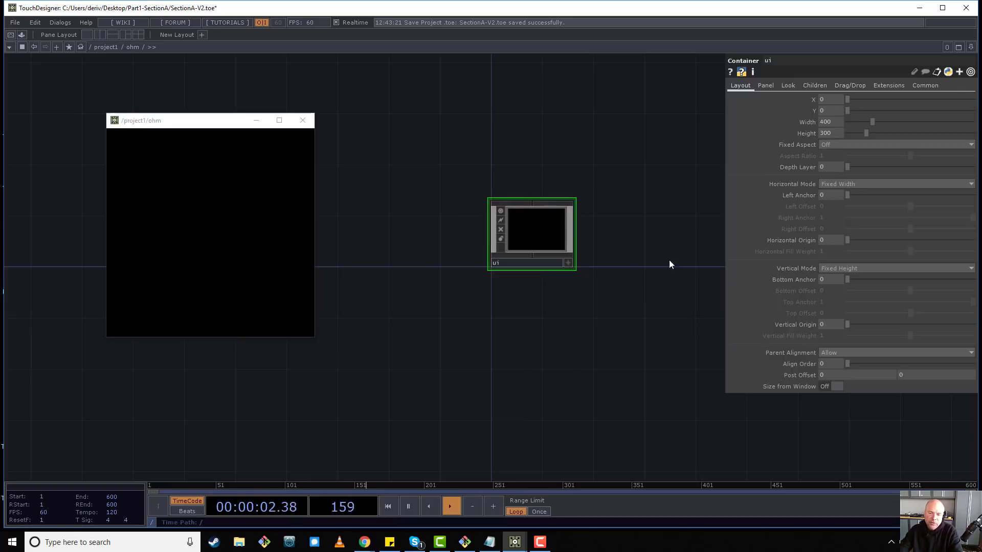
left_click_drag(618, 233, 459, 182)
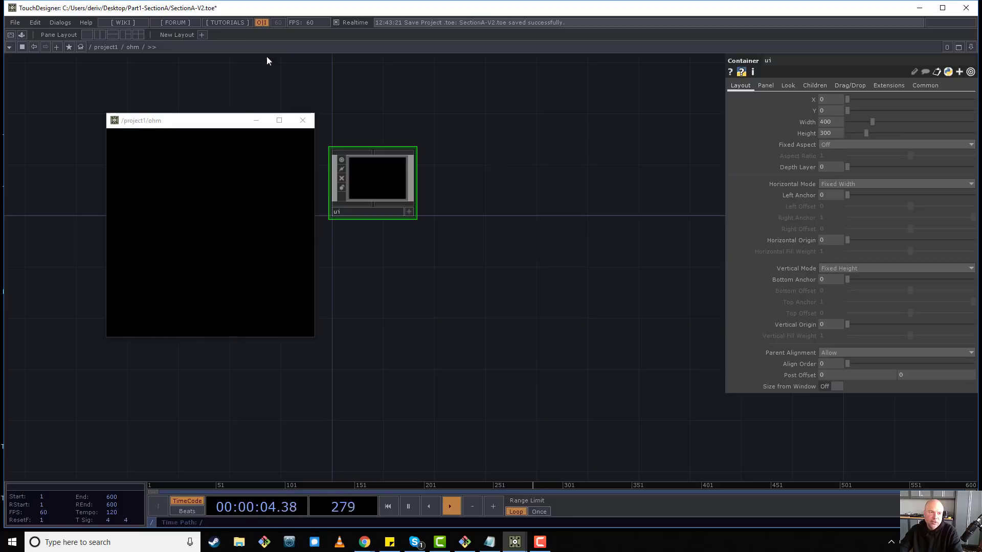
- Give the ui container a red background with Background Alpha 1 and Background Color 1, 0, 0
right_click_drag(534, 102, 307, 264)
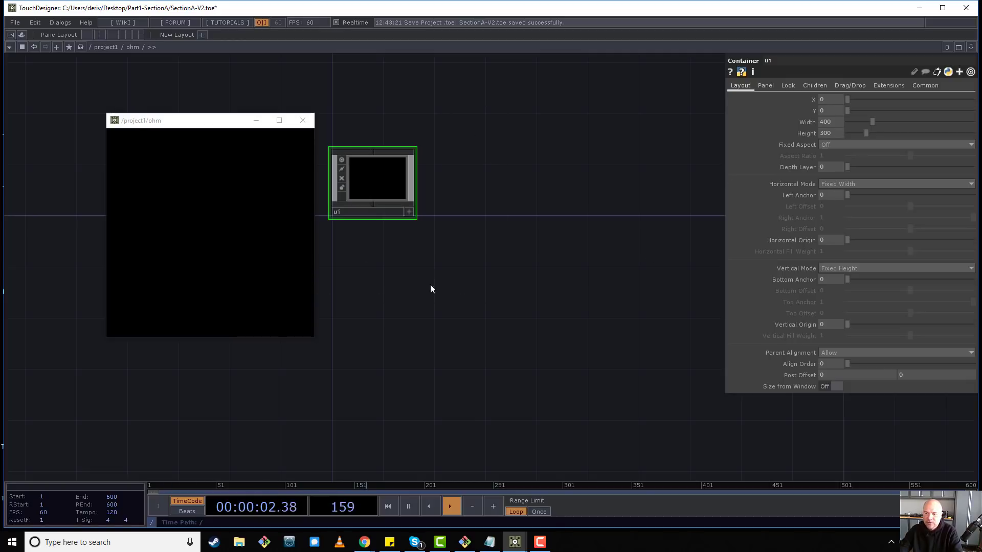
left_click(783, 88)
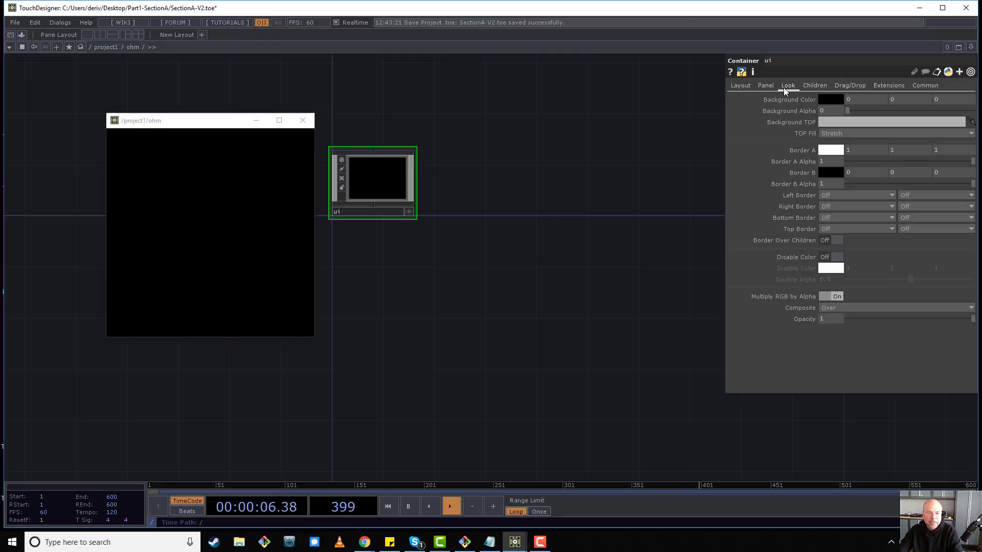
left_click_drag(849, 111, 976, 114)
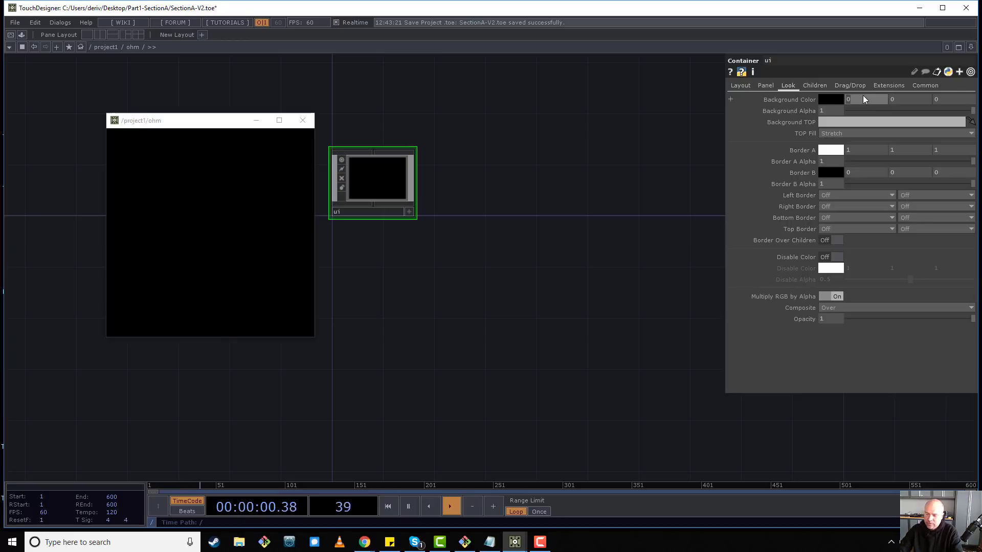
type("1")
key("Return")
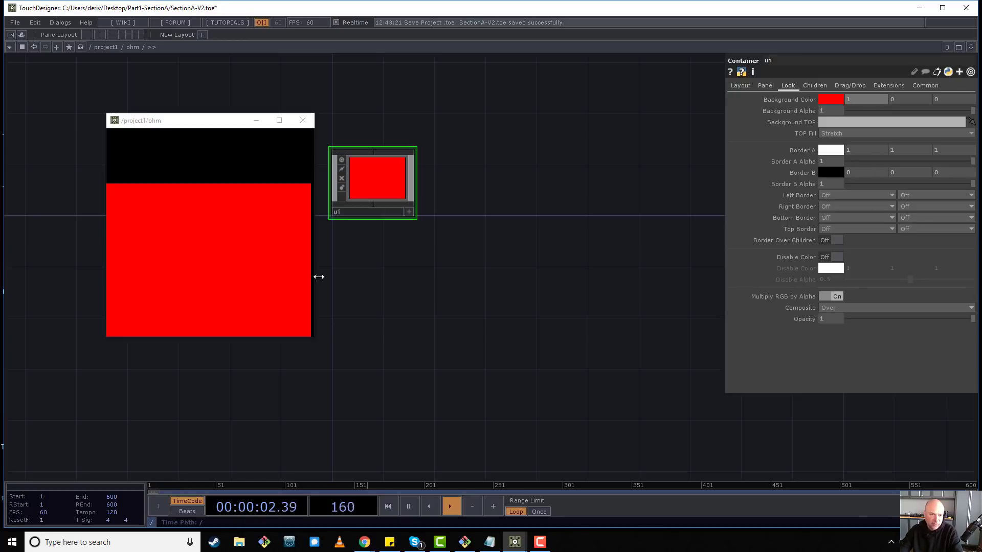
- Widen the ohm viewer window to about 561 by 408 and shift the network so the ui node sits clear of it
left_click_drag(317, 279, 394, 266)
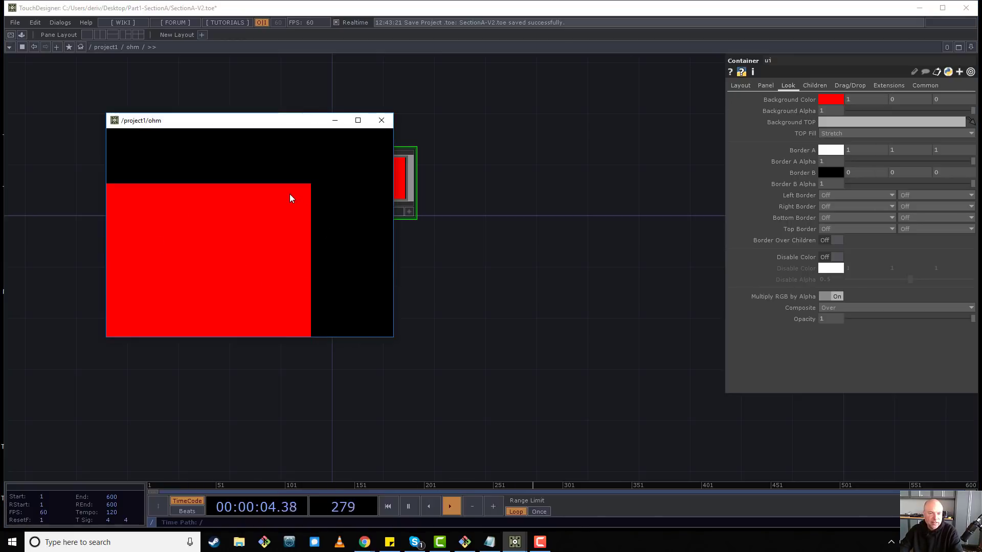
left_click_drag(506, 243, 669, 279)
right_click_drag(575, 128, 536, 232)
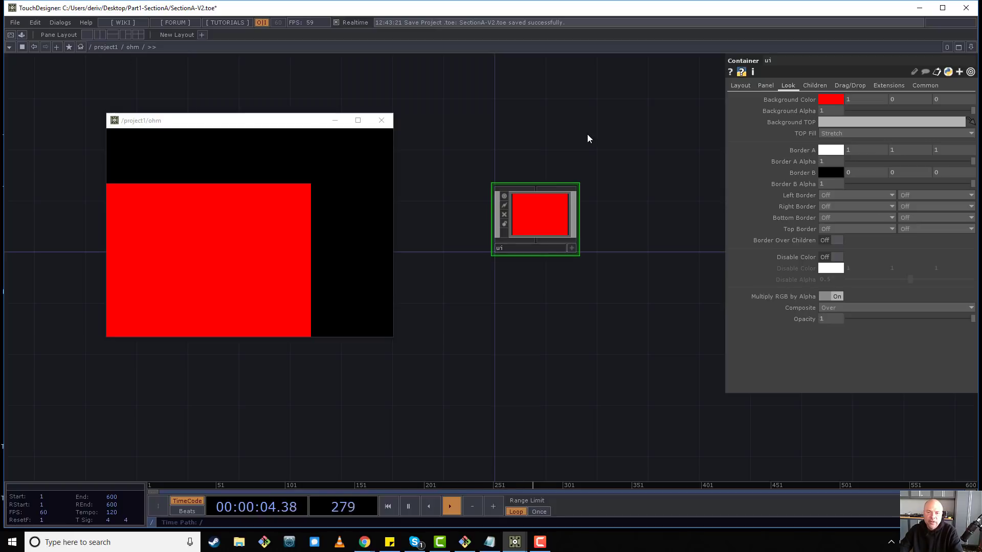
- Open the ohm container's parameters in a floating window, show its Children settings and move the window clear of the viewer
right_click(133, 45)
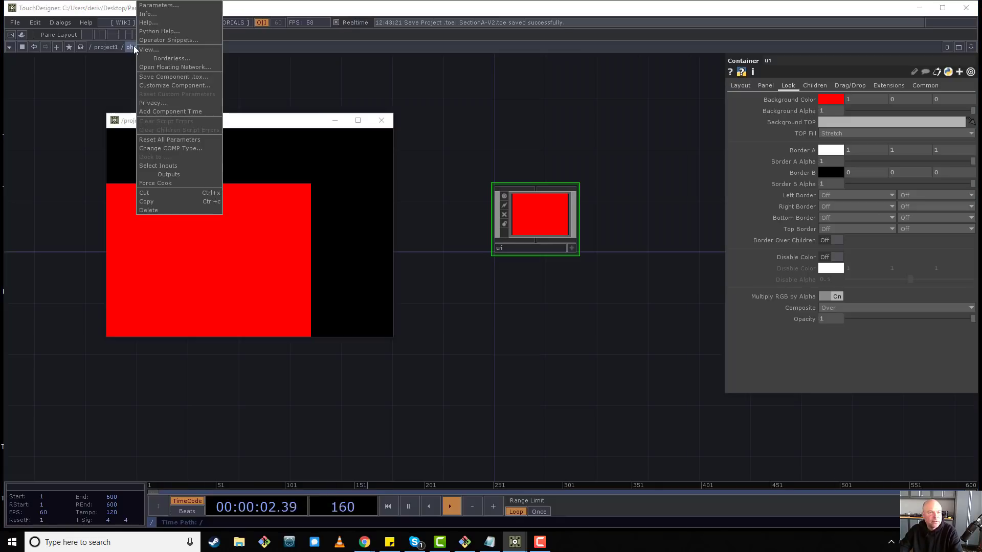
left_click(151, 6)
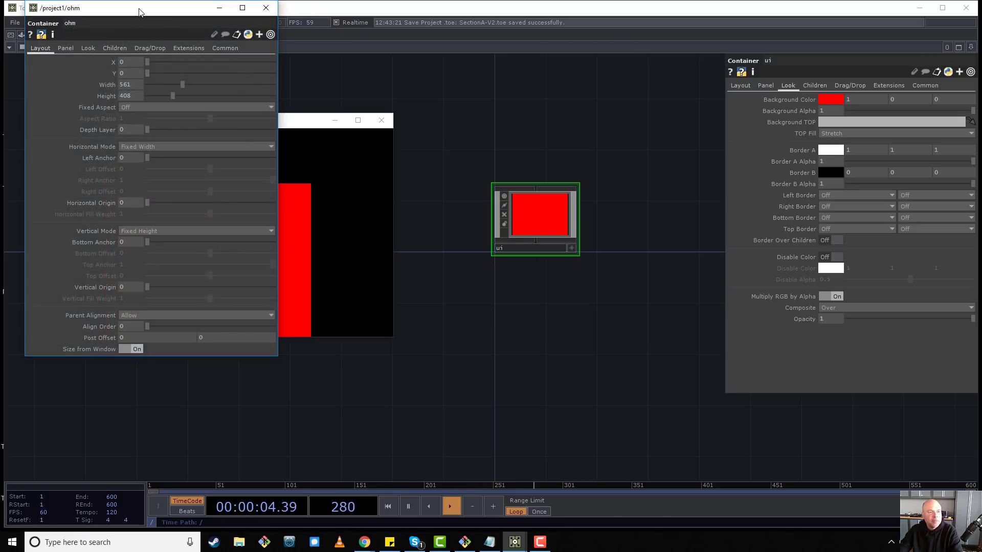
left_click_drag(139, 11, 285, 126)
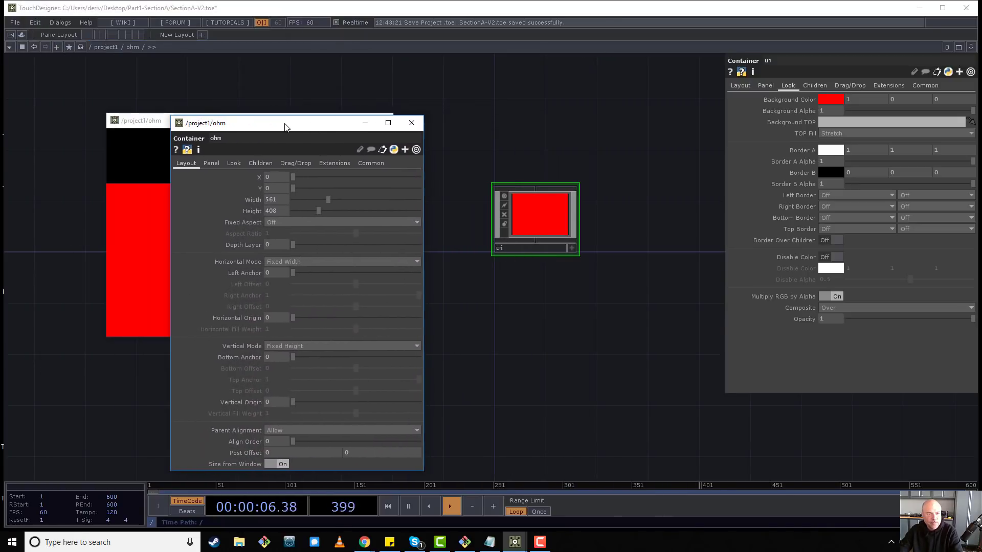
left_click(262, 163)
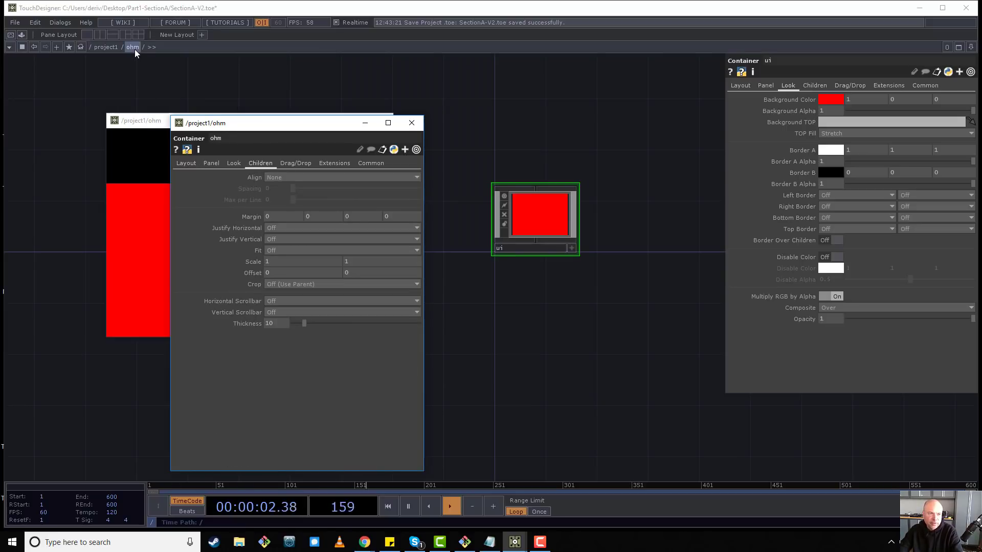
left_click_drag(265, 125, 692, 114)
left_click(504, 275)
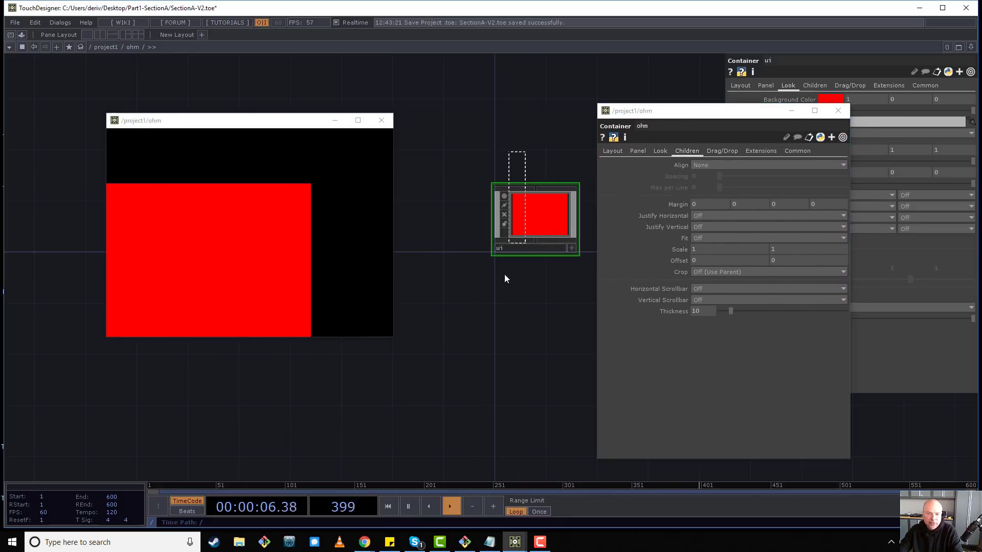
- Try ohm's Justify Horizontal at Right and at Center, and set Justify Vertical to Center
left_click(707, 215)
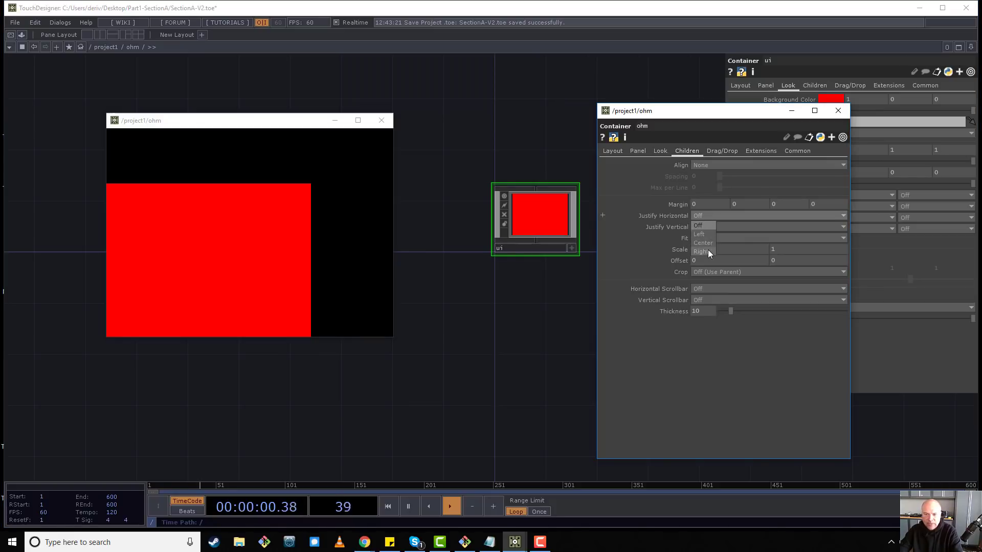
left_click(708, 250)
left_click(707, 216)
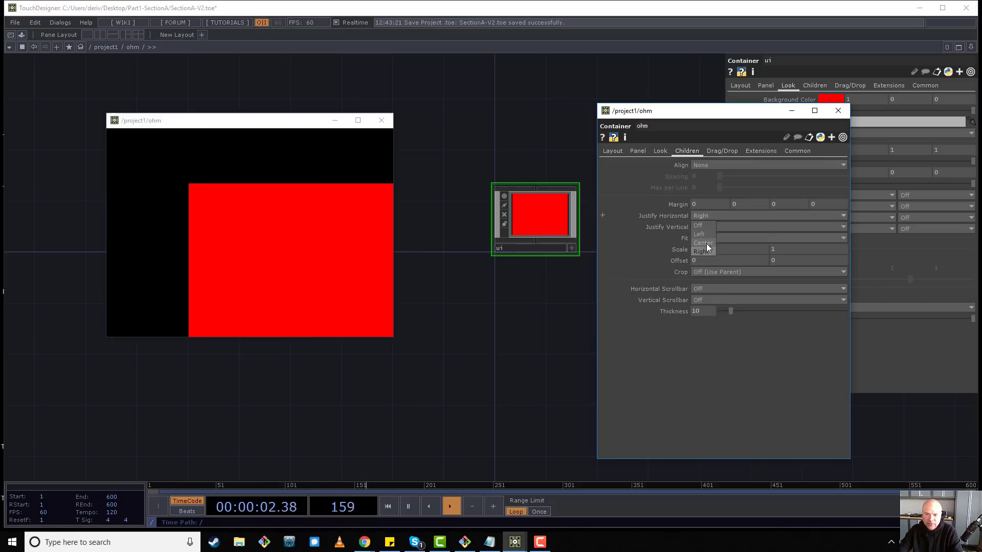
left_click(707, 243)
left_click(709, 226)
left_click(710, 253)
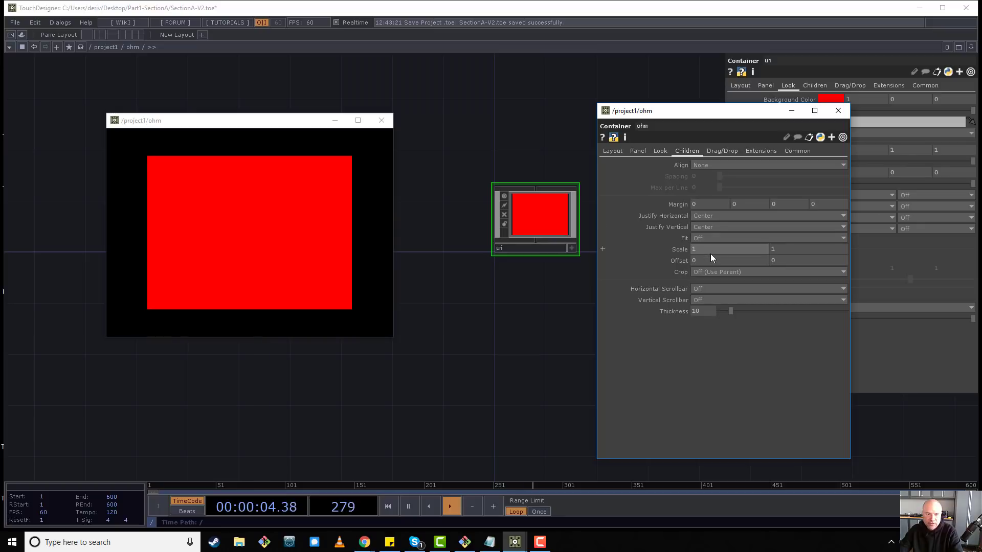
- Try justifying ohm's children to the Right horizontally and to the Bottom vertically
left_click(710, 216)
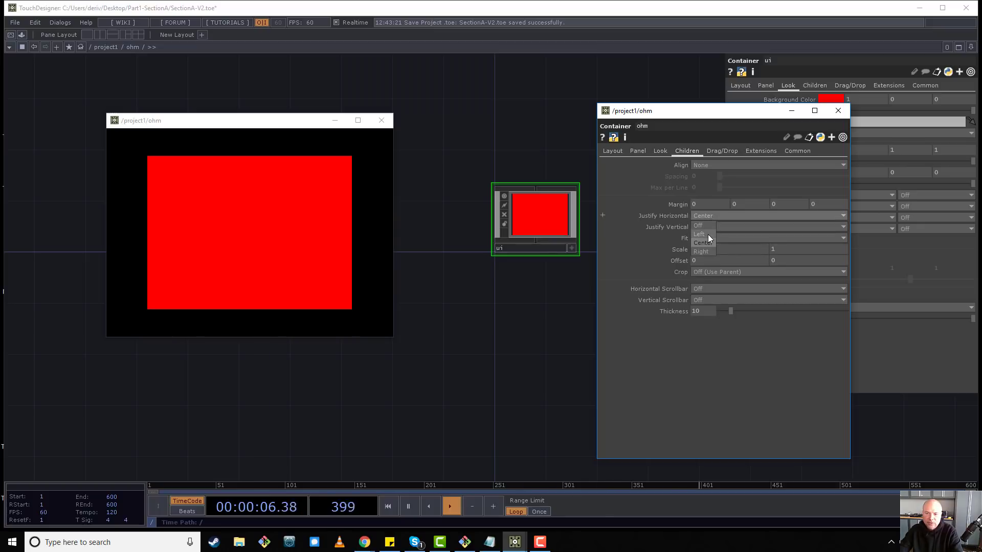
left_click(707, 251)
left_click(714, 226)
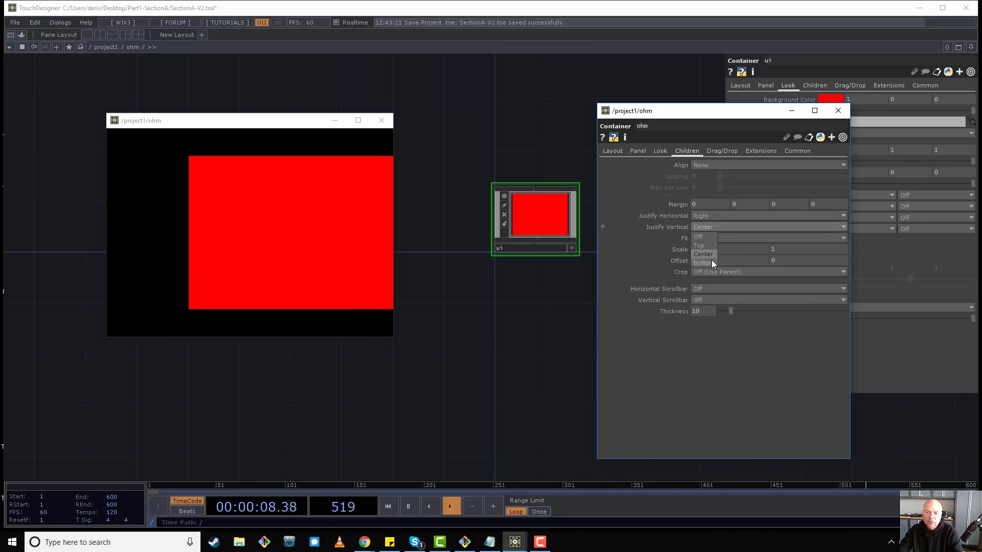
left_click(710, 260)
left_click(704, 219)
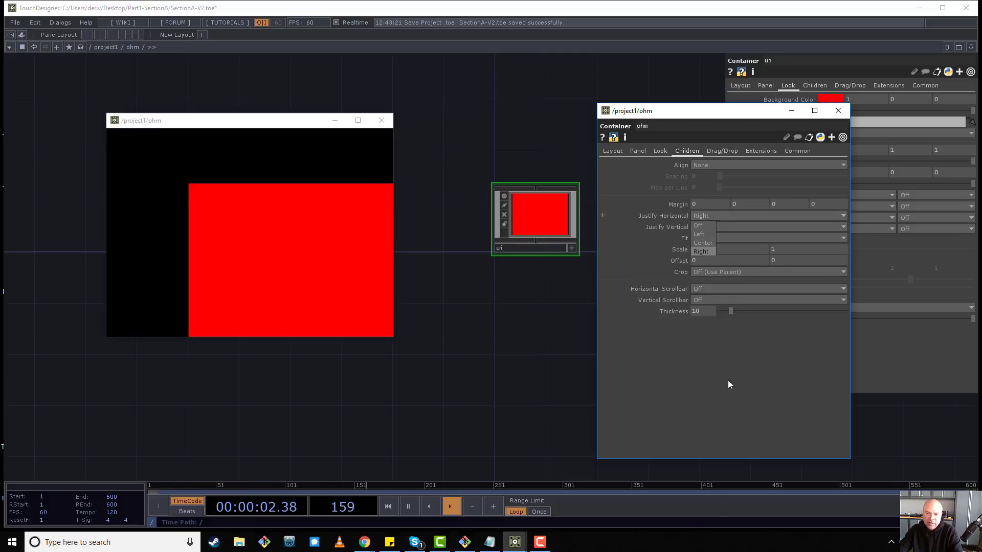
left_click(707, 216)
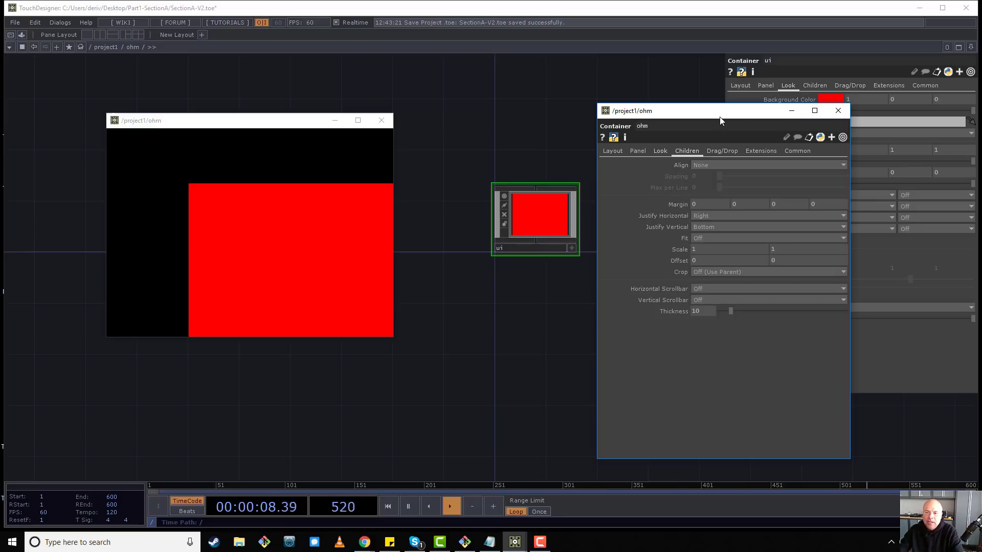
- Set ohm's Justify Horizontal and Justify Vertical back to Off and close its floating parameter window
left_click_drag(721, 121, 540, 123)
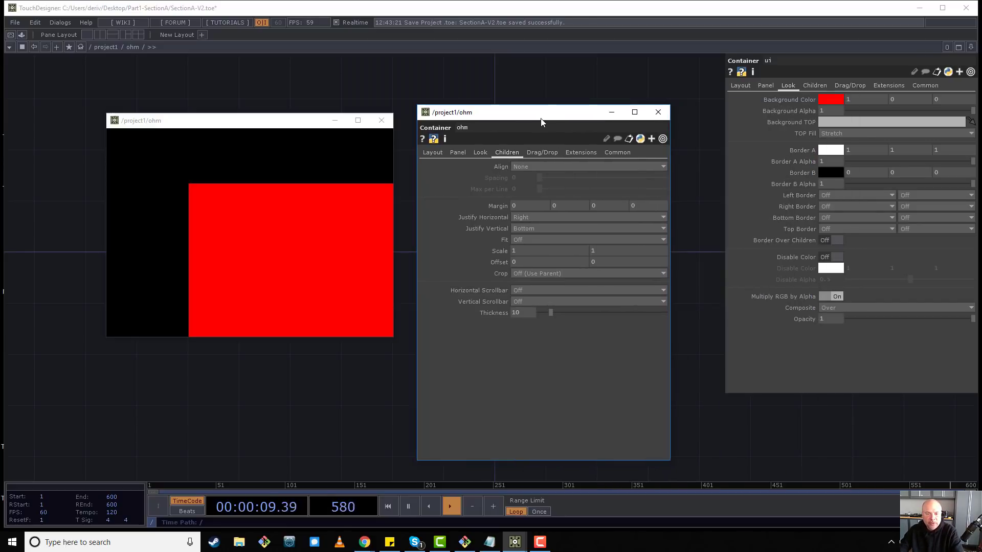
left_click(535, 218)
left_click(522, 227)
left_click(522, 228)
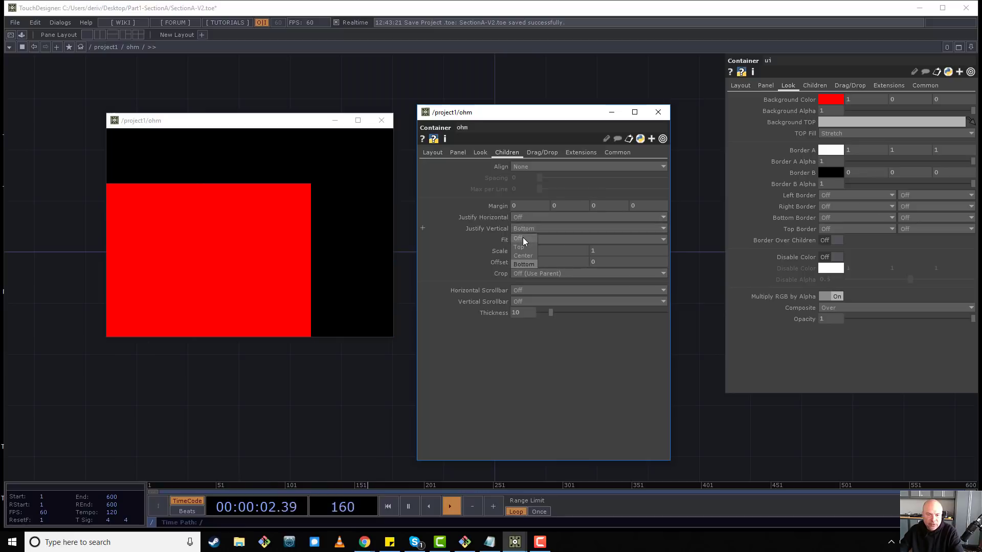
left_click(523, 238)
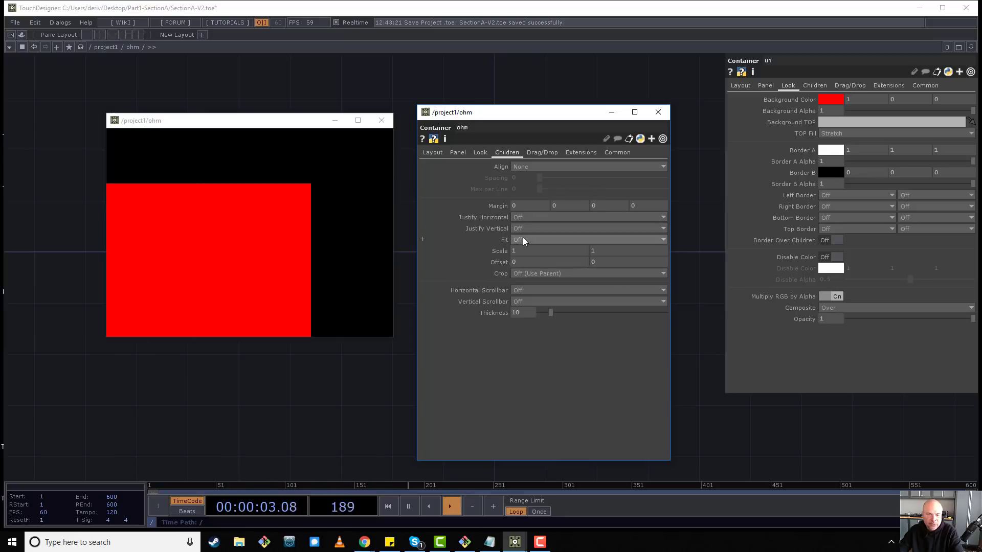
left_click(659, 112)
left_click_drag(632, 125, 476, 317)
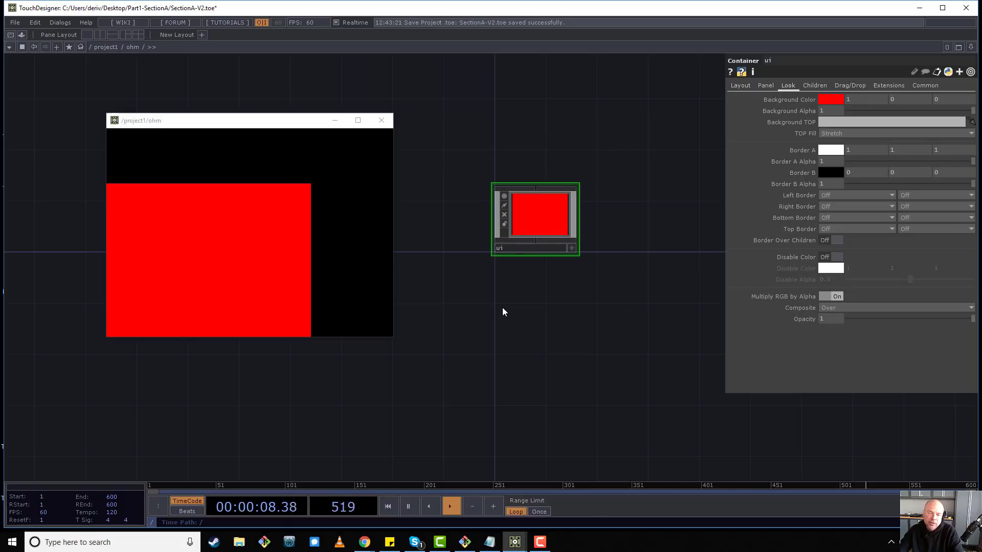
- Set both the Horizontal Mode and the Vertical Mode of the ui container to Fill
left_click(738, 86)
left_click(833, 185)
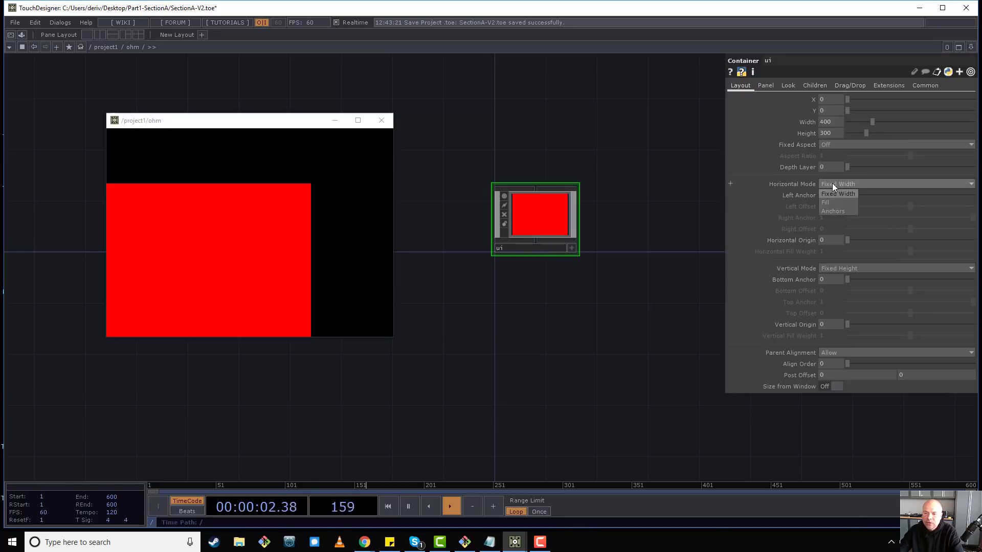
left_click(831, 204)
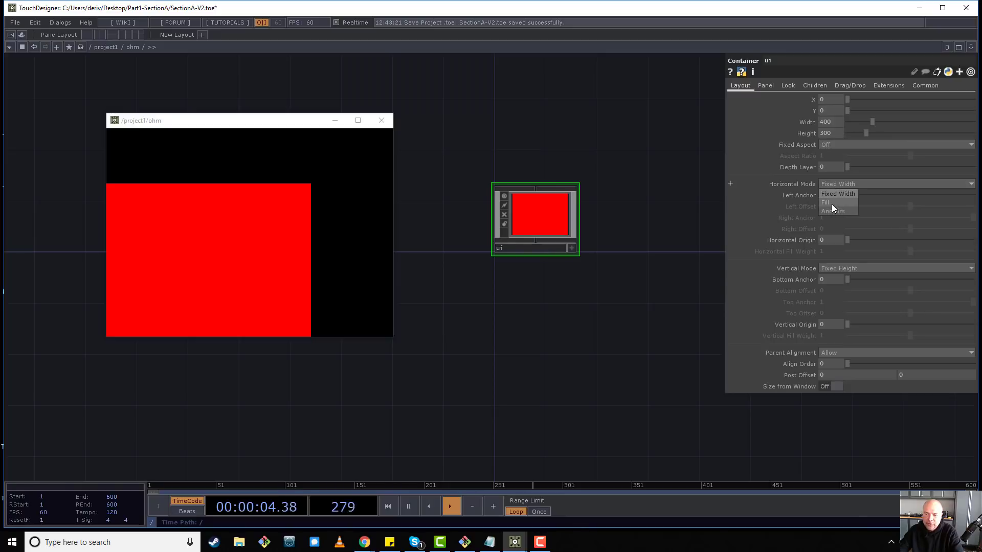
left_click(836, 265)
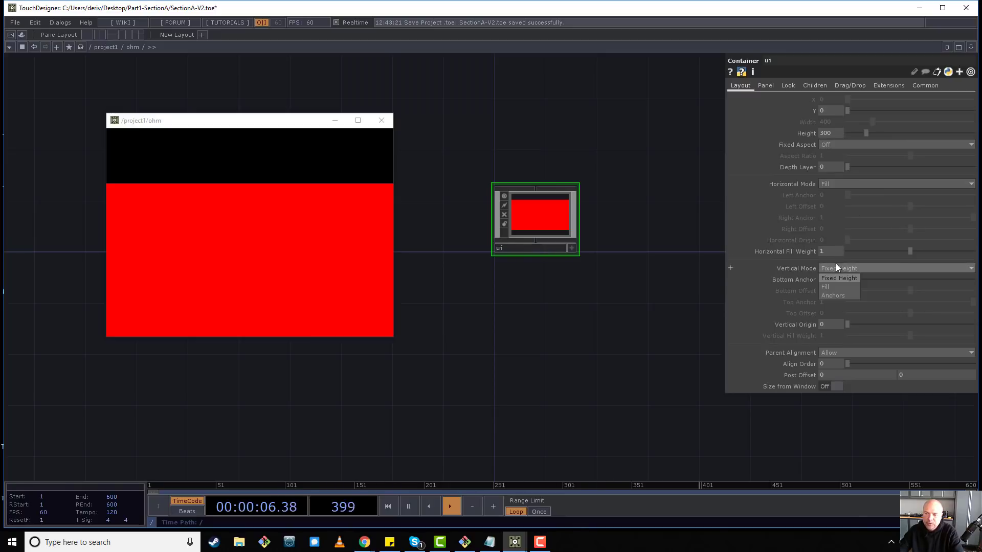
left_click(833, 288)
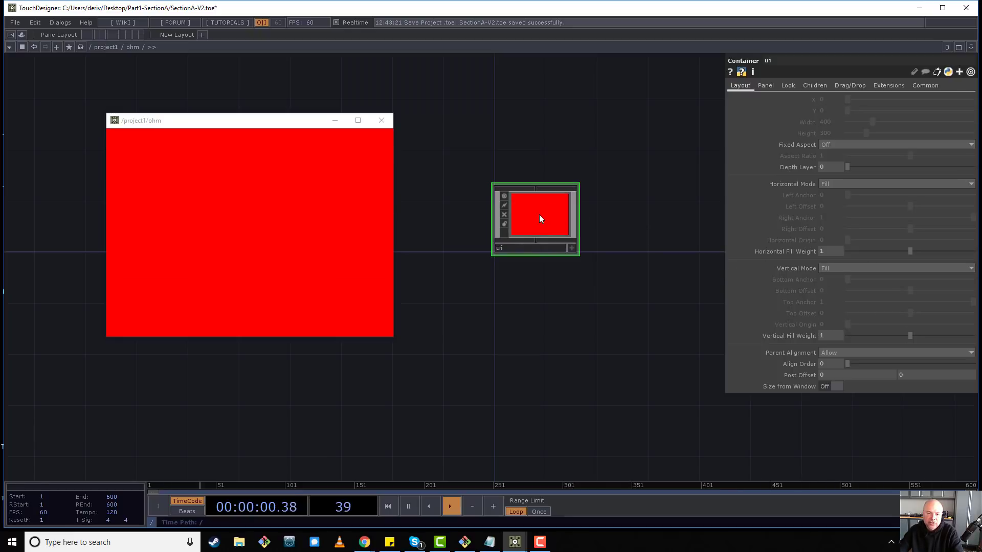
- Check the panel bounds in the ui container's node information
middle_click_drag(539, 213, 639, 270)
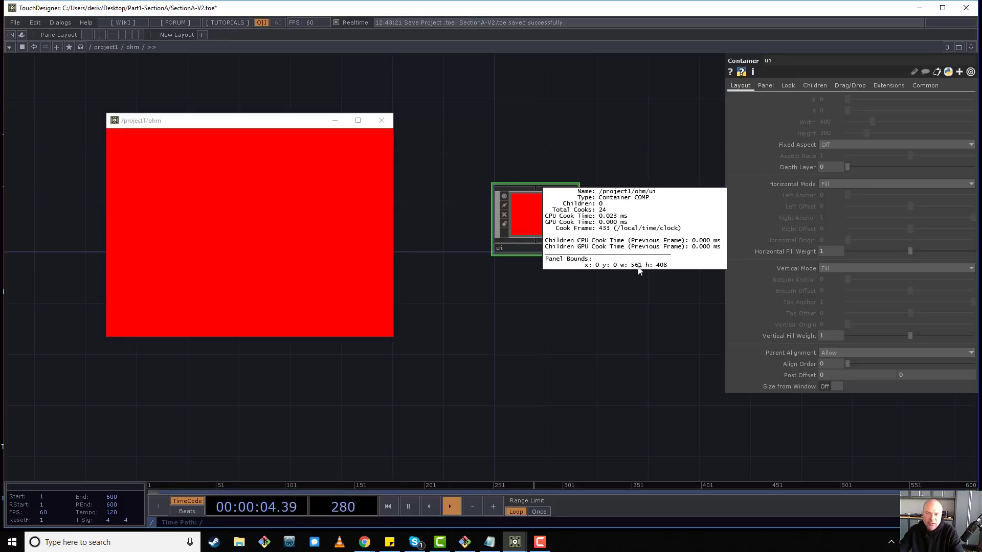
middle_click_drag(639, 270, 664, 266)
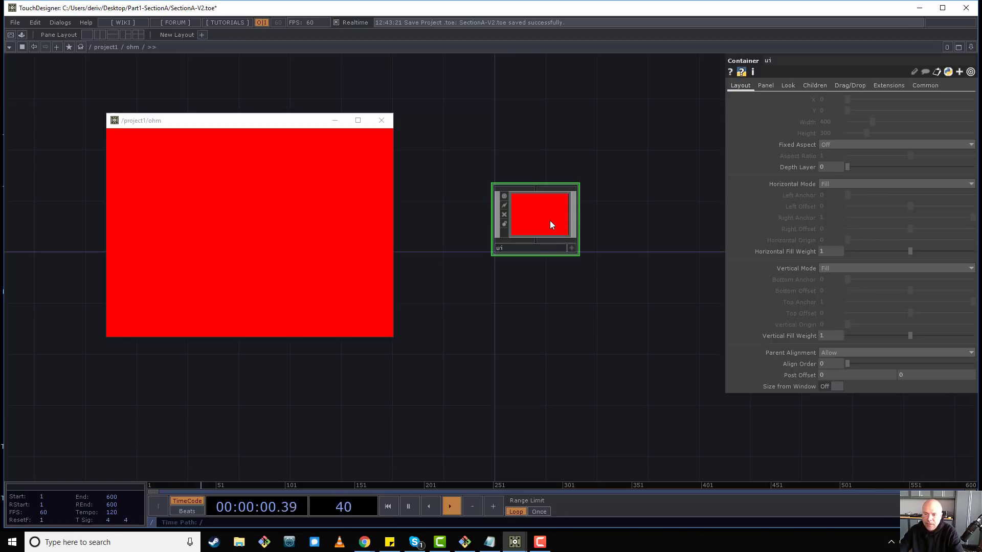
middle_click_drag(550, 220, 659, 277)
- Open the parent ohm container's layout parameters, compare its width and height with ui's panel bounds, and close the window
right_click(596, 130)
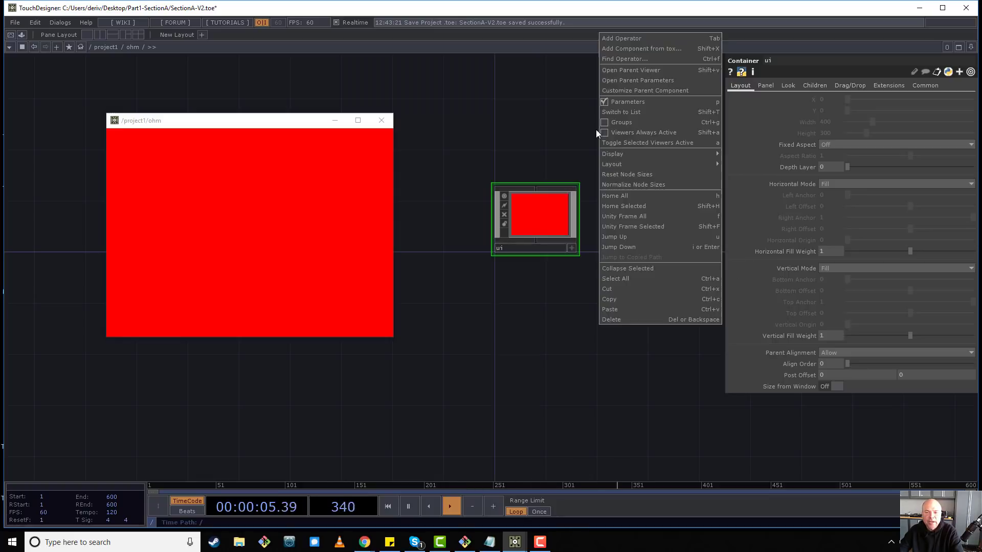
left_click(624, 84)
left_click_drag(633, 10, 282, 84)
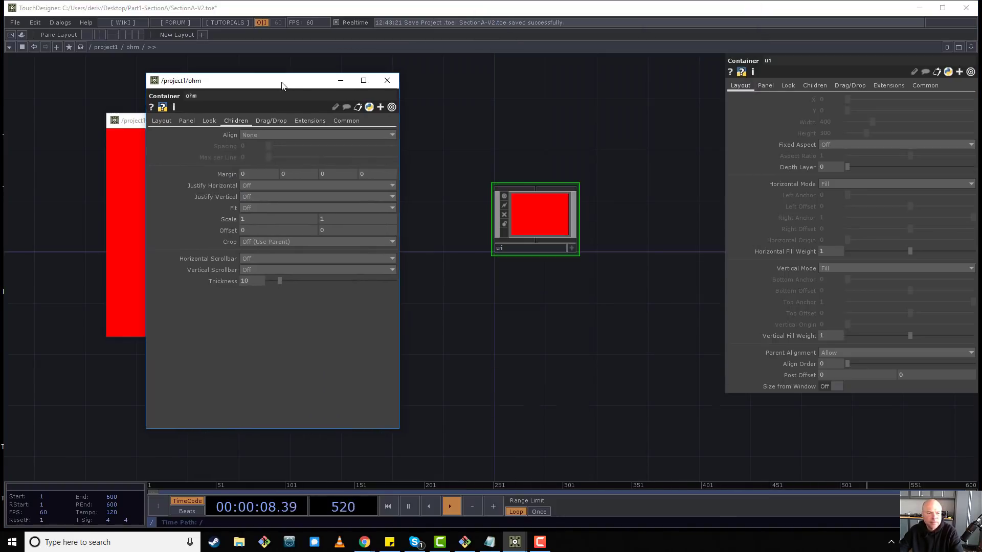
left_click(160, 120)
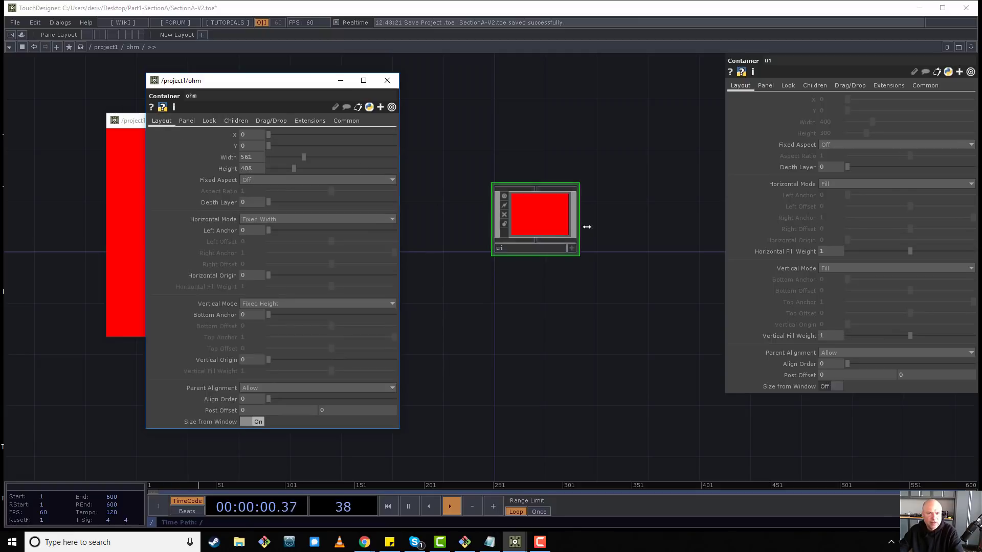
middle_click_drag(555, 221, 648, 191)
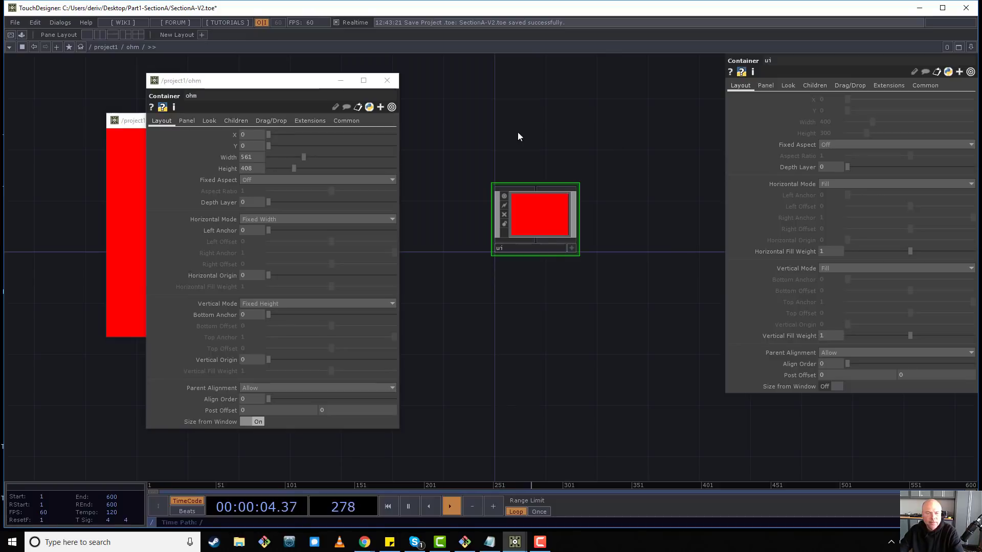
left_click(388, 80)
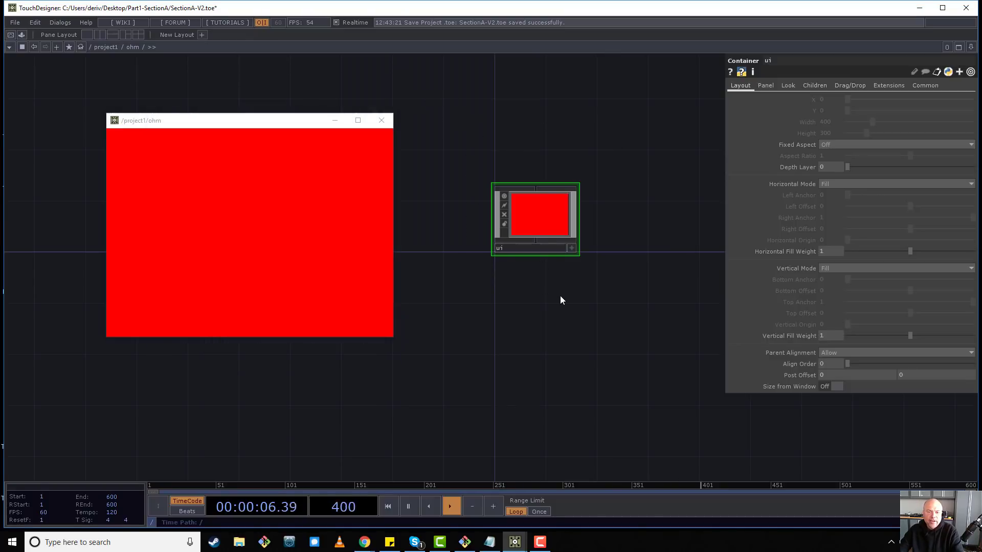
- Enter the ui container's network
left_click(252, 221)
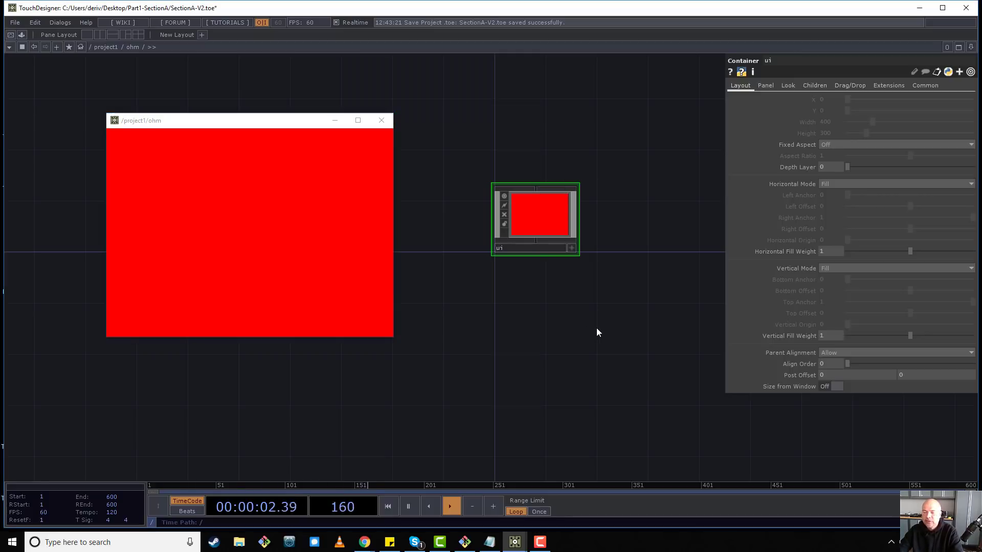
key("i")
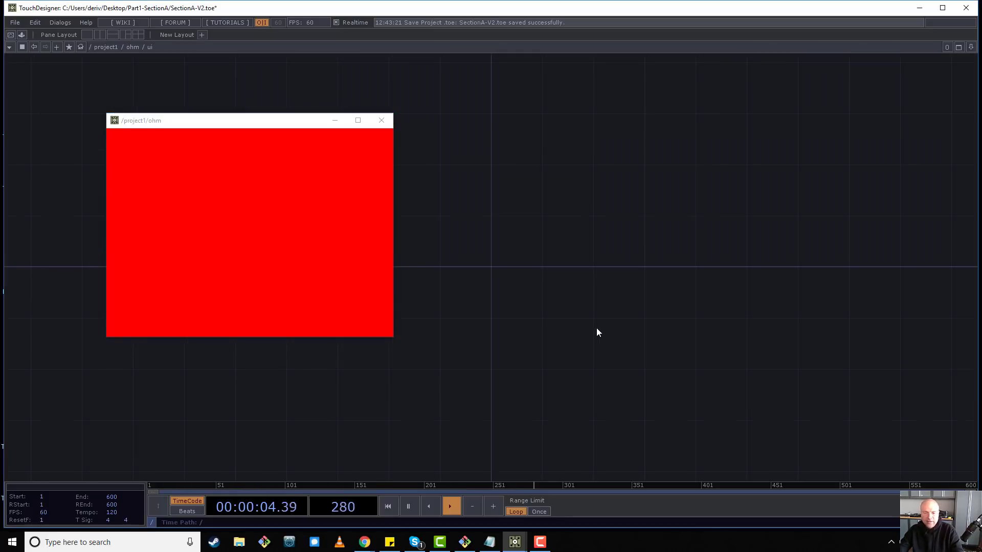
- Copy the livid_ohm Movie File In node from project1 and paste it into the ui container's network
key("u")
scroll(587, 273, "down", 4)
left_click(431, 268)
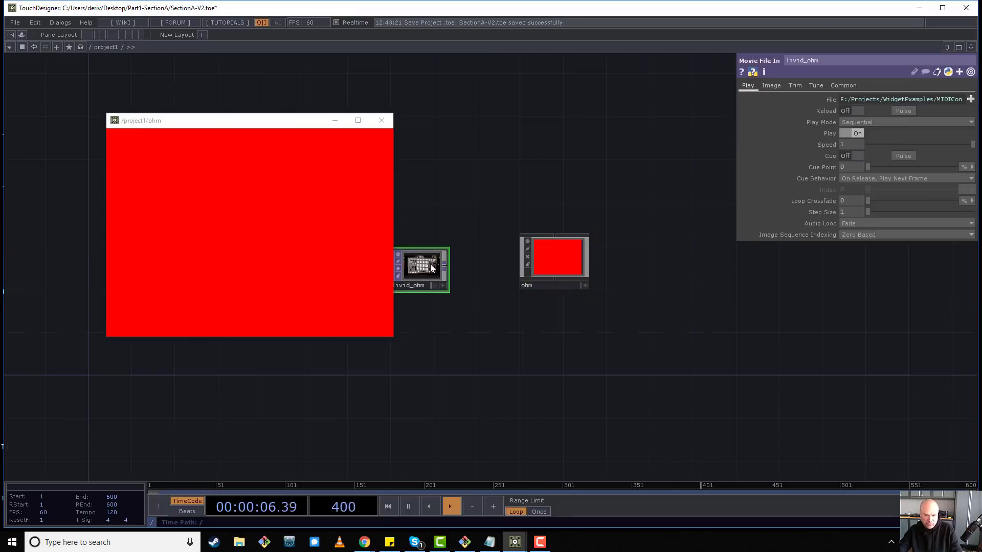
key("ctrl+c")
left_click(566, 266)
key("i")
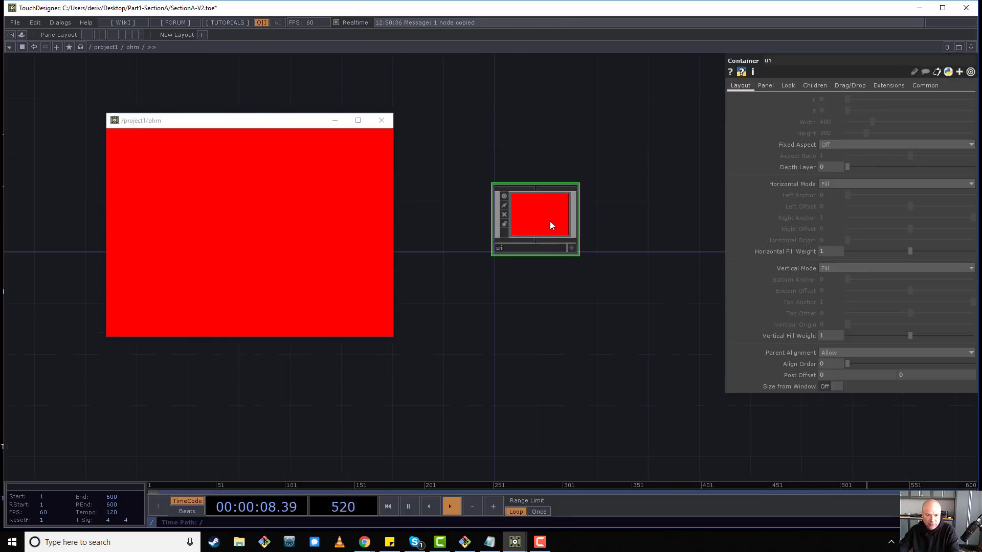
key("i")
key("Tab")
key("Escape")
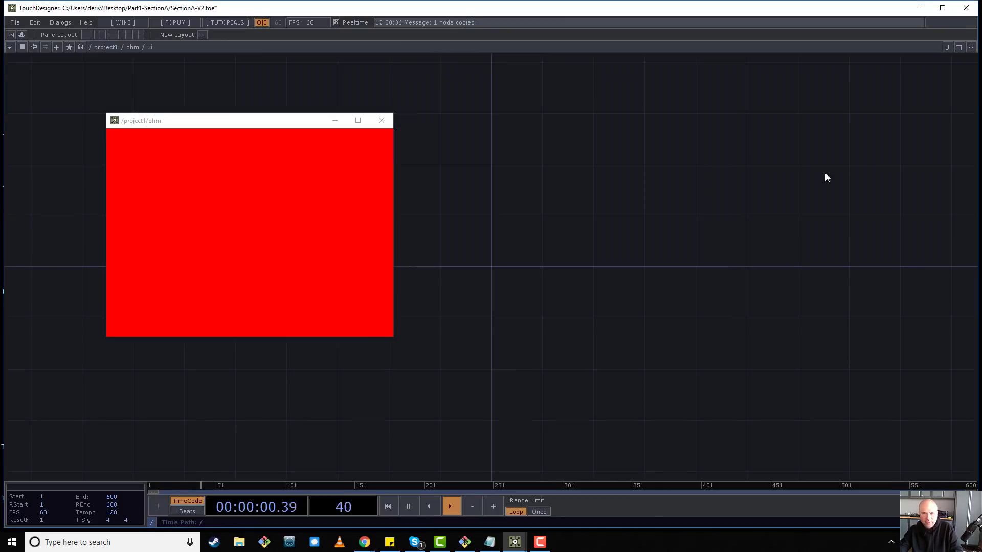
key("ctrl+v")
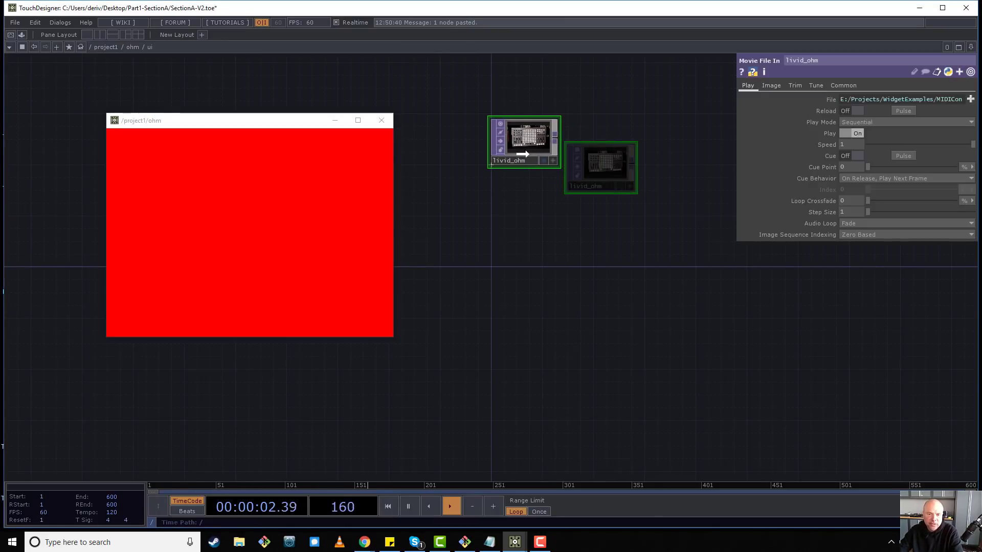
left_click(517, 123)
- Add a Container COMP to the ui network below the livid_ohm reference image node
scroll(517, 122, "up", 5)
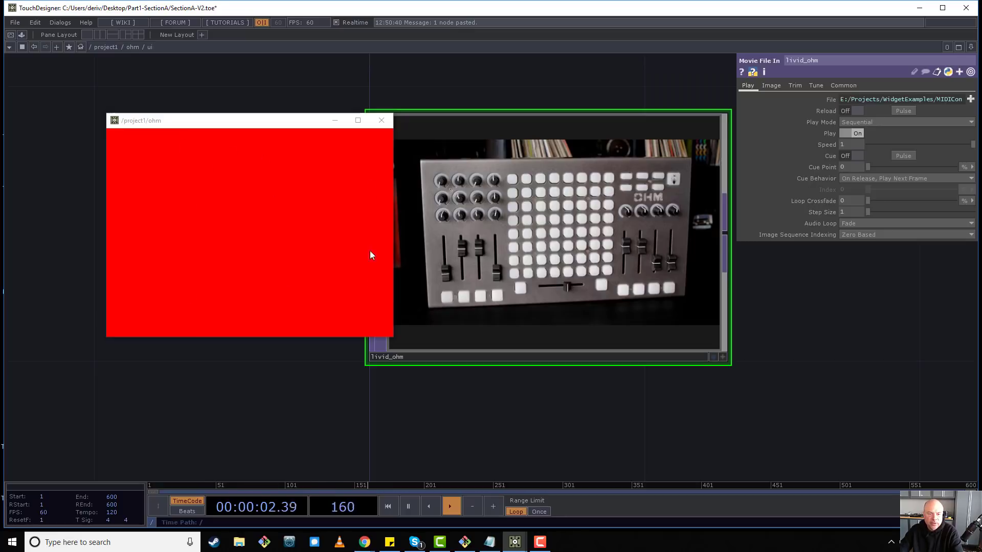
scroll(622, 254, "down", 5)
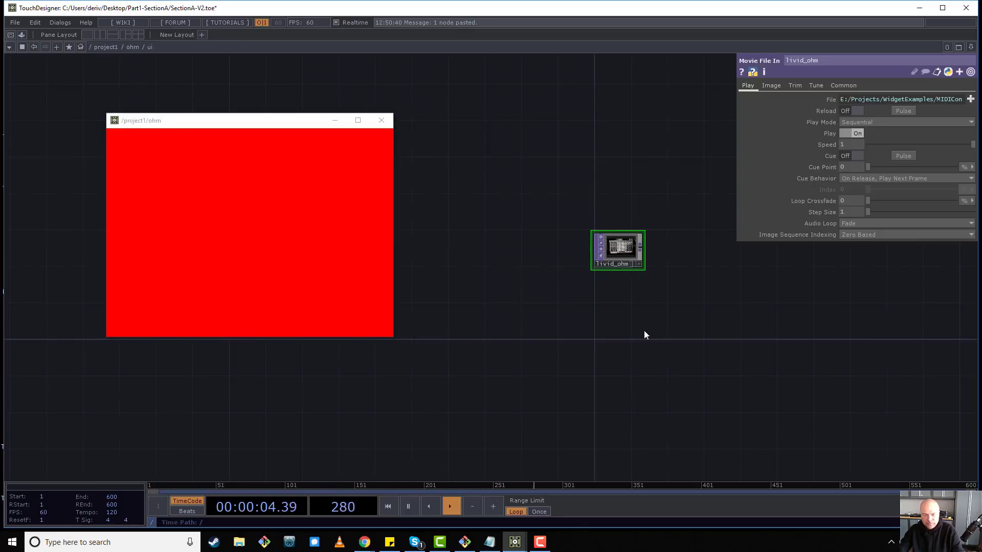
left_click_drag(644, 335, 533, 246)
key("Tab")
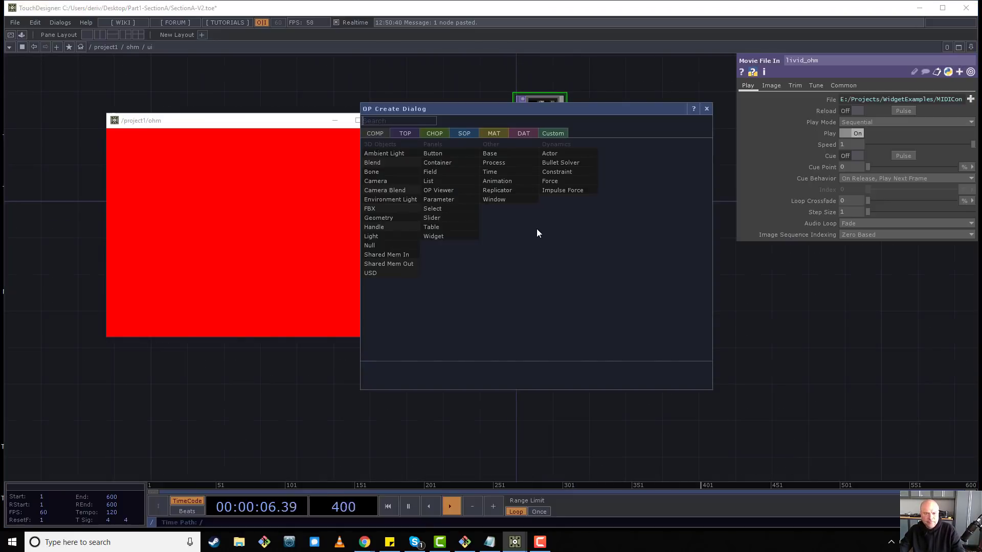
left_click(451, 163)
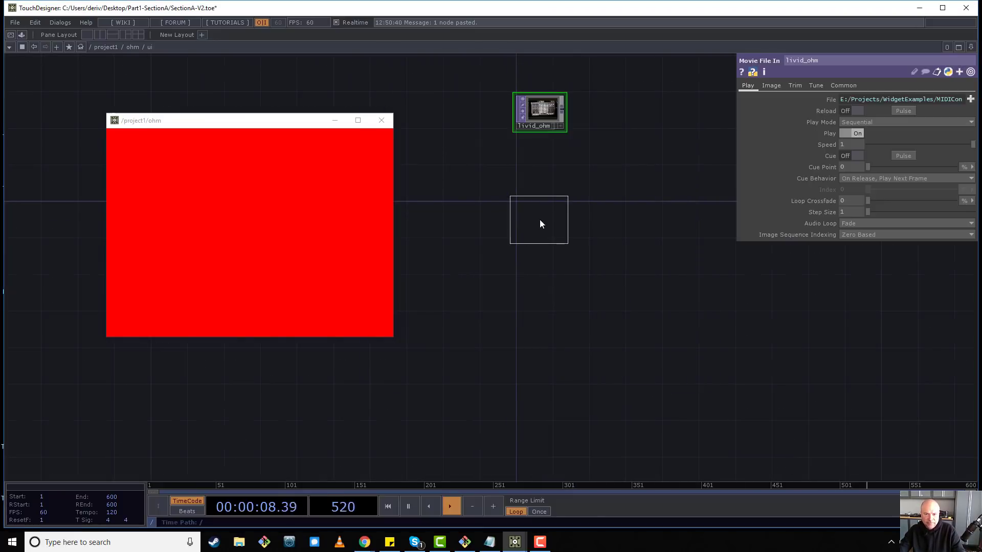
left_click(544, 215)
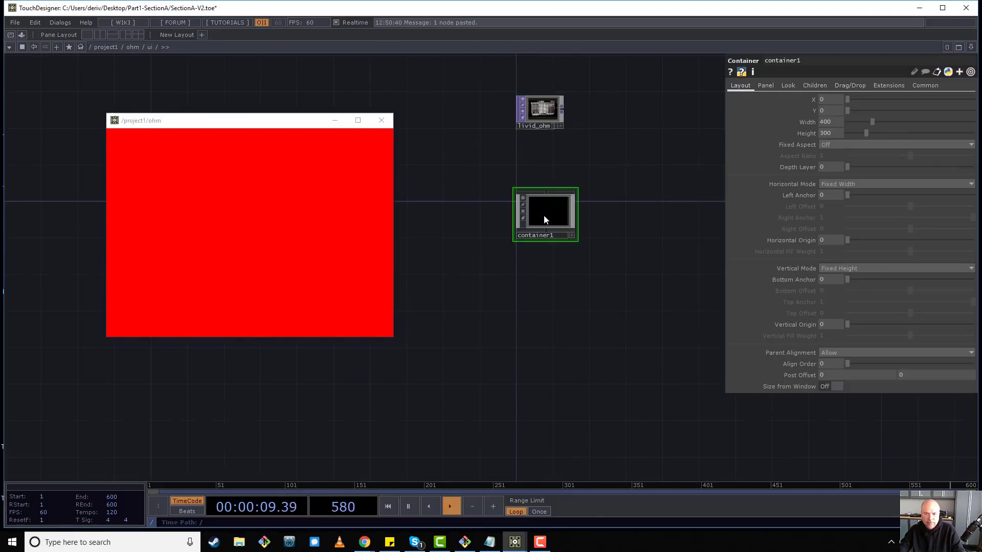
- Give the new container an opaque green background, with Background Color 0, 1, 0 and Background Alpha 1
left_click(788, 86)
left_click_drag(852, 110, 974, 110)
left_click(910, 100)
type("1")
key("Return")
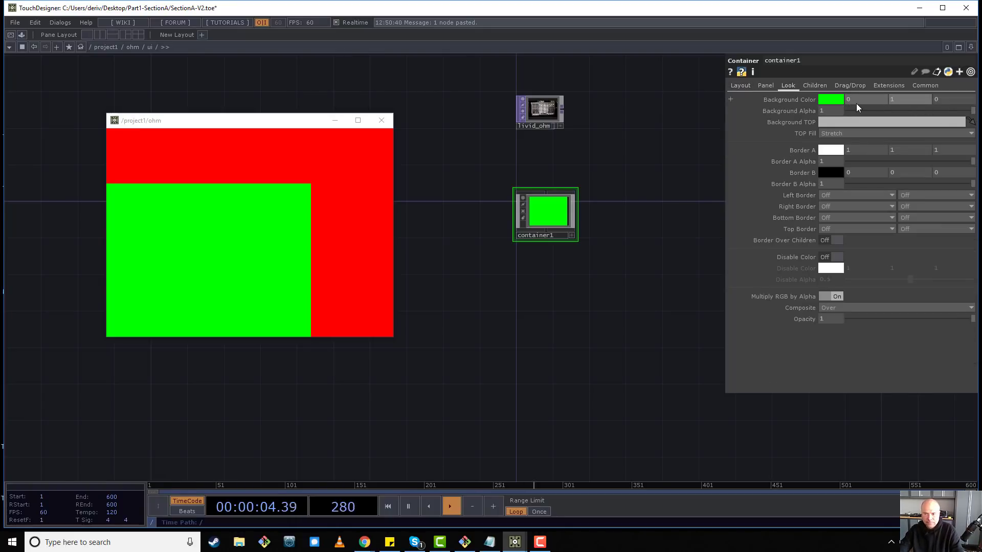
- Set both the Vertical Mode and the Horizontal Mode of the green container to Fill
left_click(741, 86)
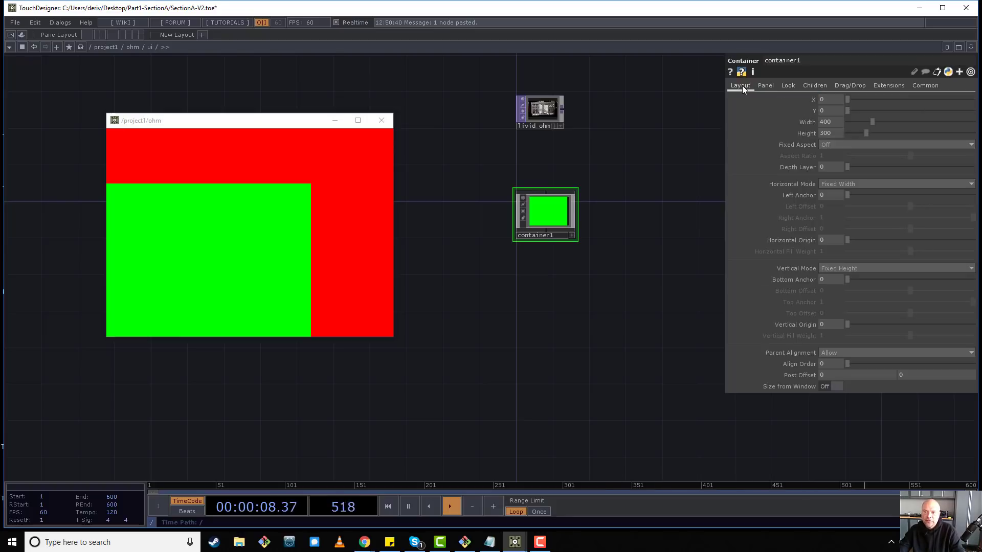
left_click(850, 182)
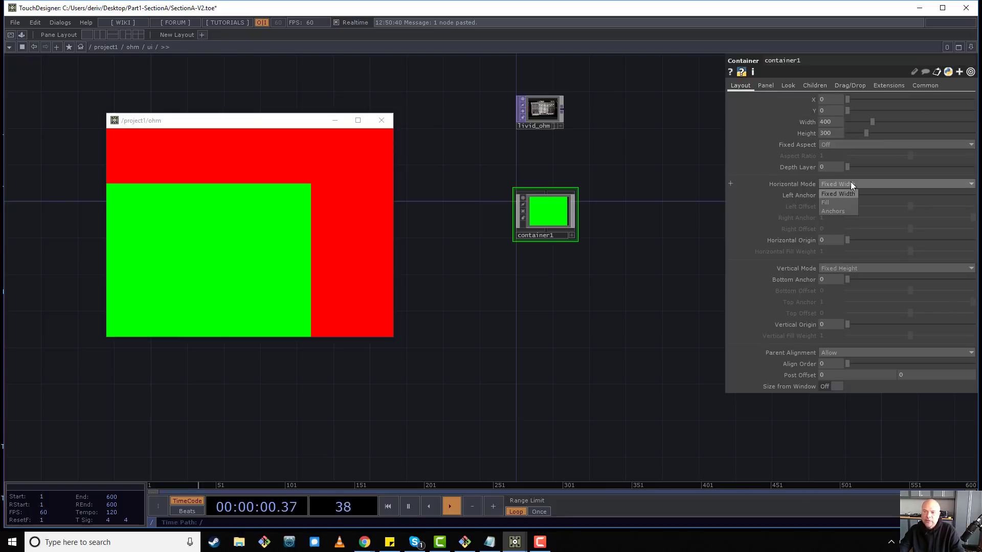
left_click(854, 267)
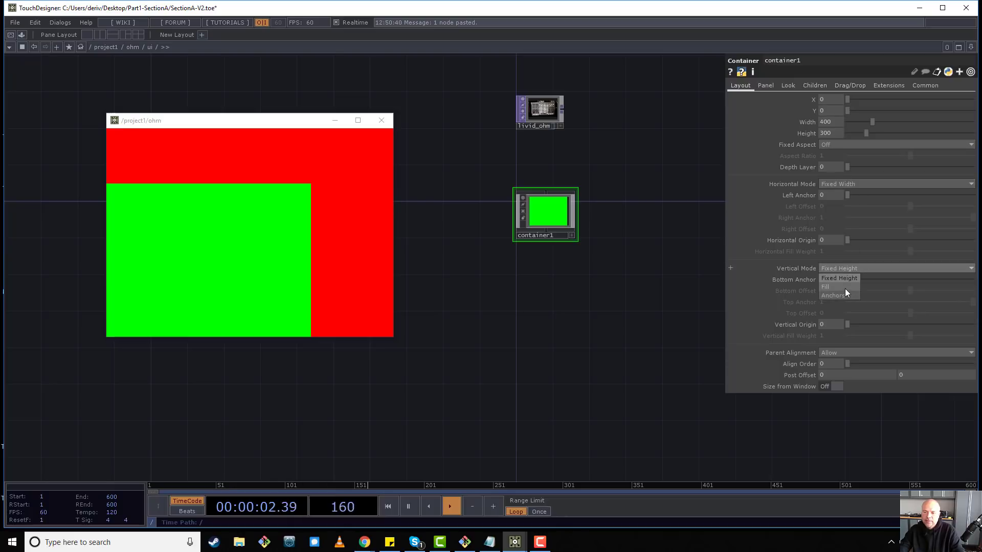
left_click(845, 288)
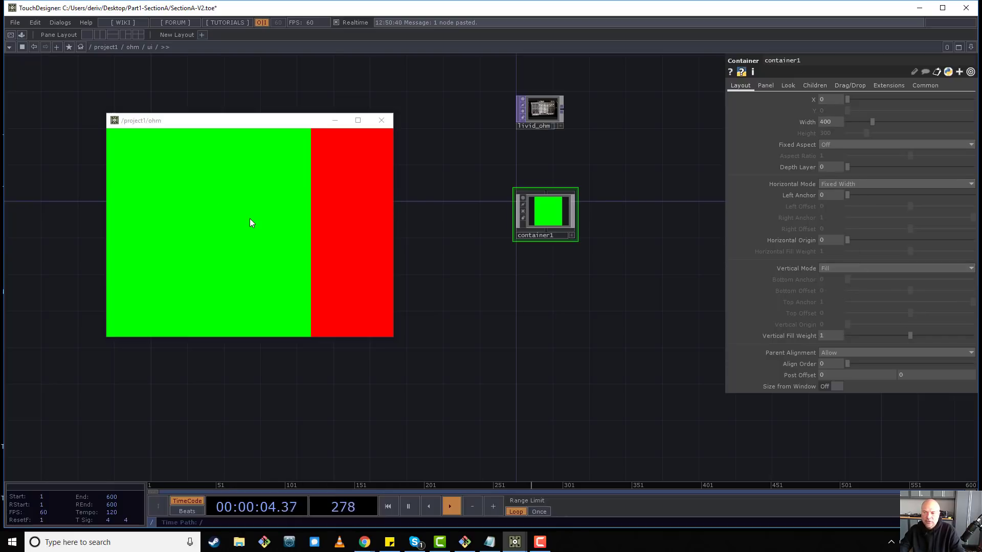
left_click(846, 182)
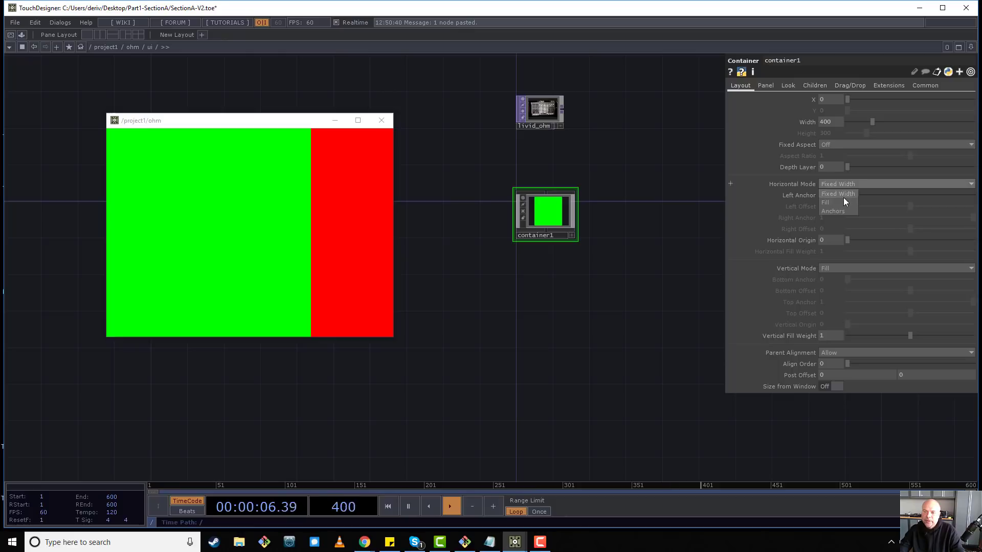
left_click(841, 204)
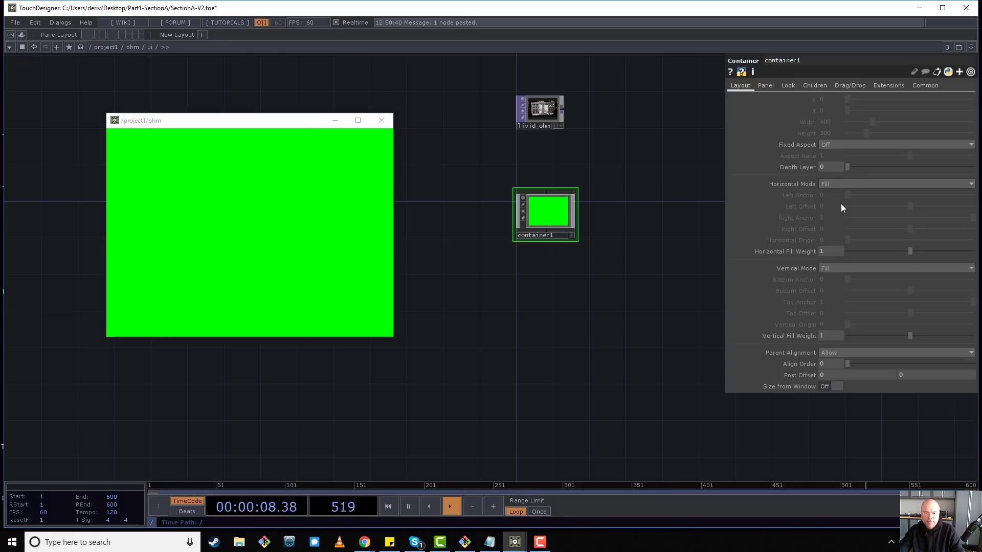
- Rename the green container as layoutLeft
left_click(556, 236)
type("la")
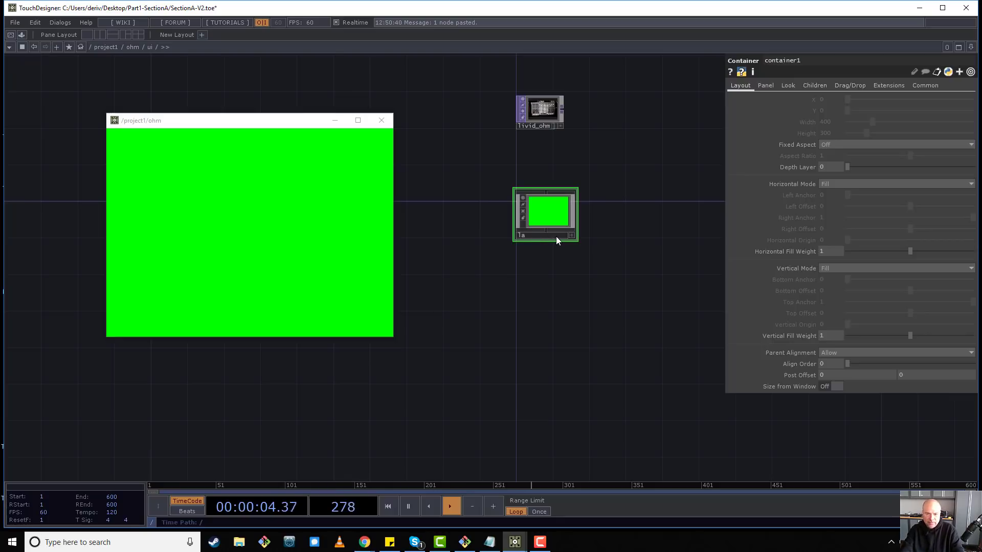
type("you")
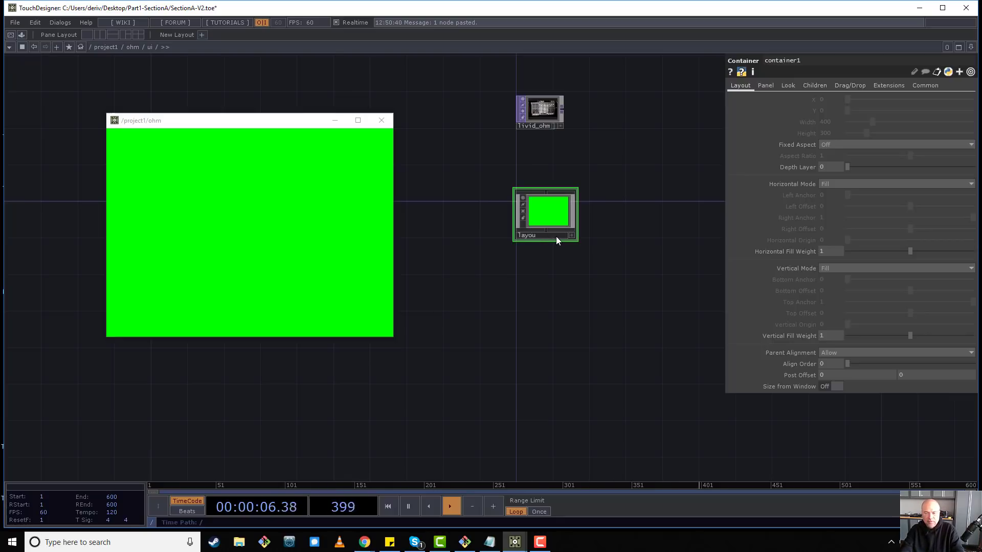
type("tLeft")
key("Return")
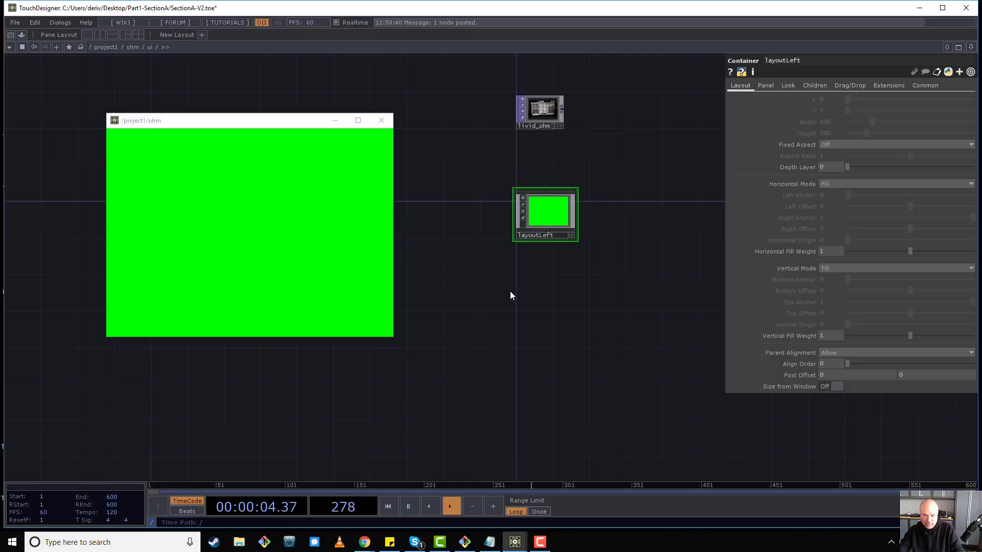
- Paste a copy of layoutLeft beneath it and set the copy's background to yellow with a hue of 66
key("ctrl+v")
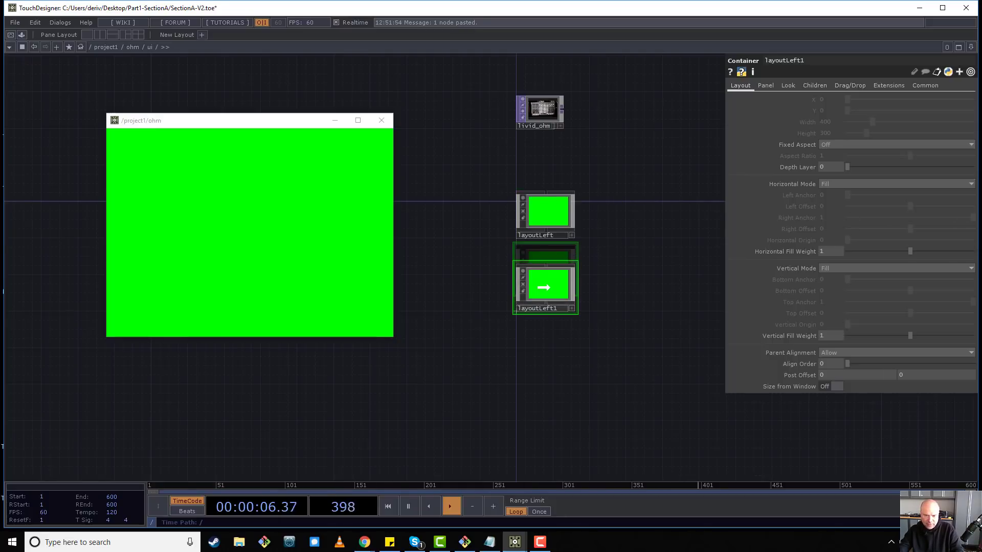
left_click(814, 87)
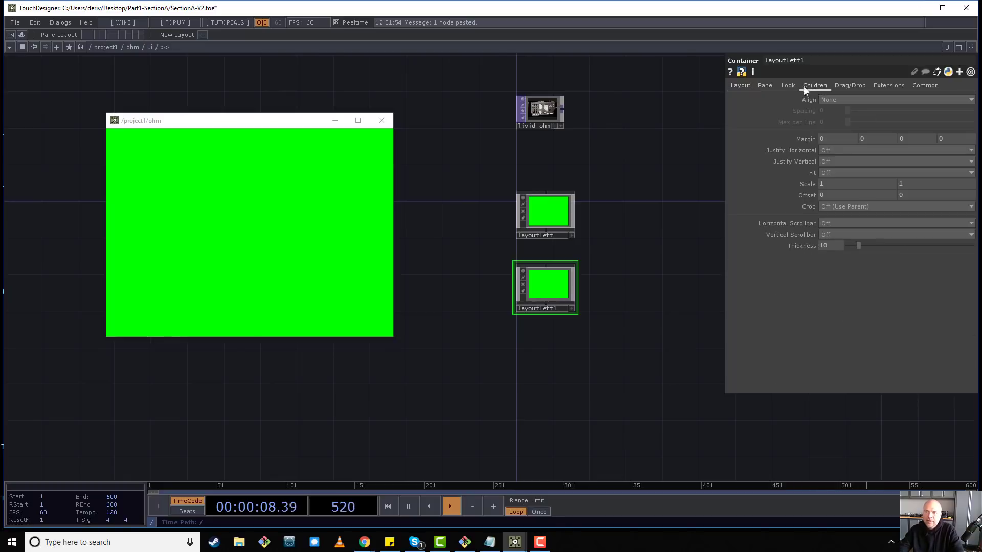
left_click(792, 85)
left_click(834, 100)
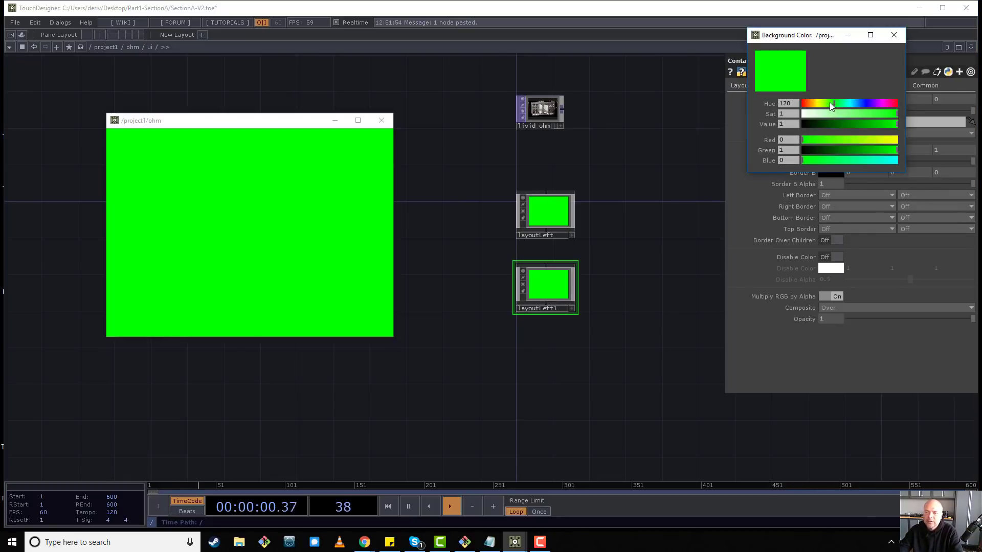
left_click_drag(829, 103, 821, 105)
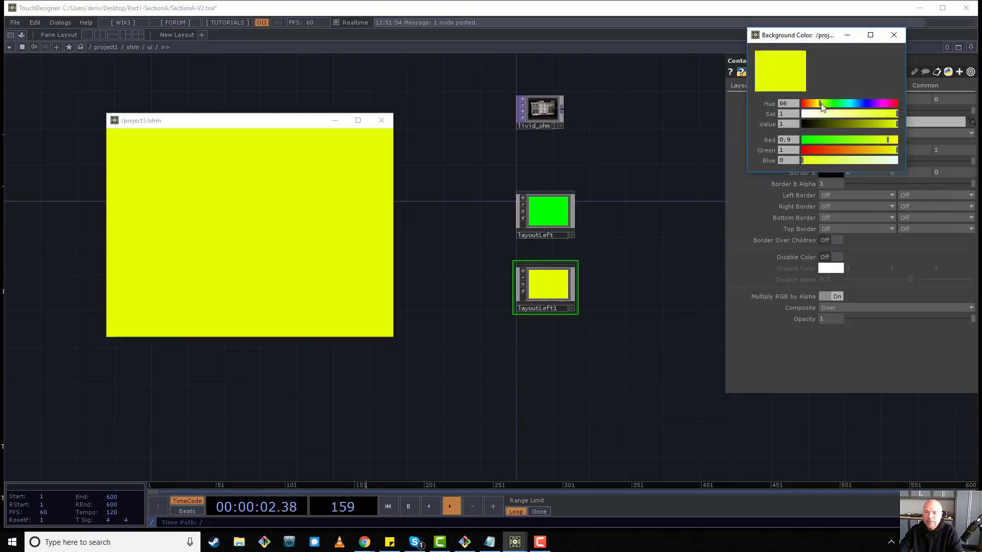
left_click(893, 35)
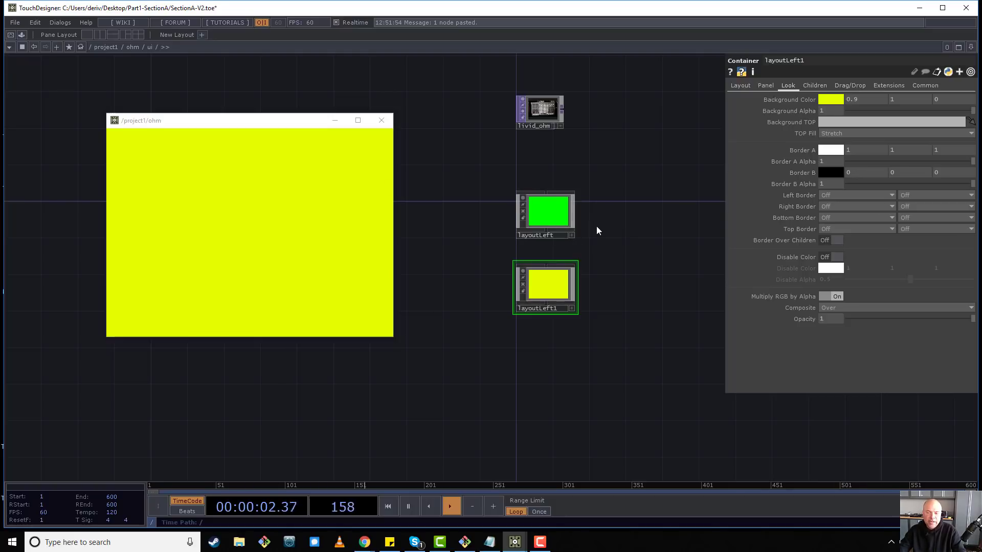
- Open the parent ui container's parameters, set its children's Align to Left to Right, and close the window
left_click(558, 214)
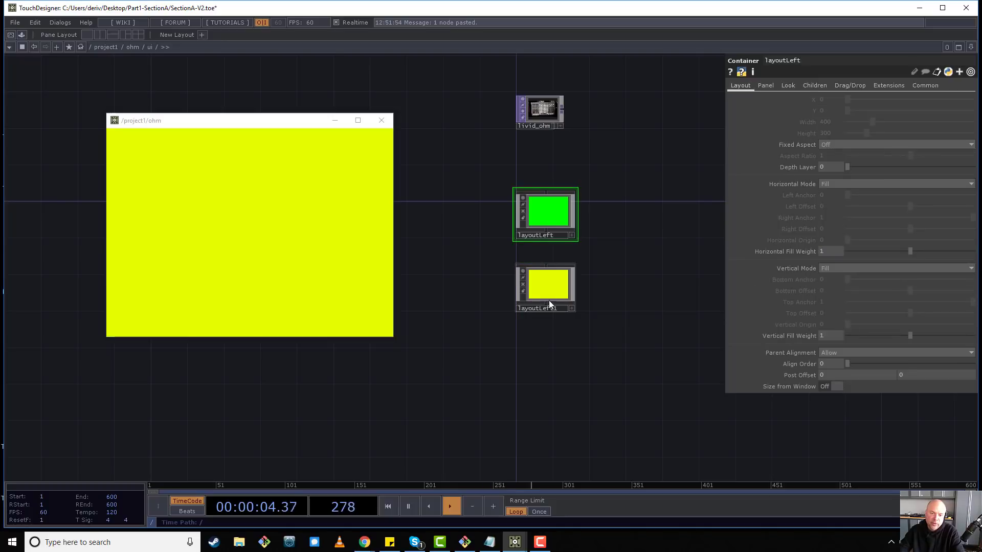
left_click(544, 284)
right_click(610, 158)
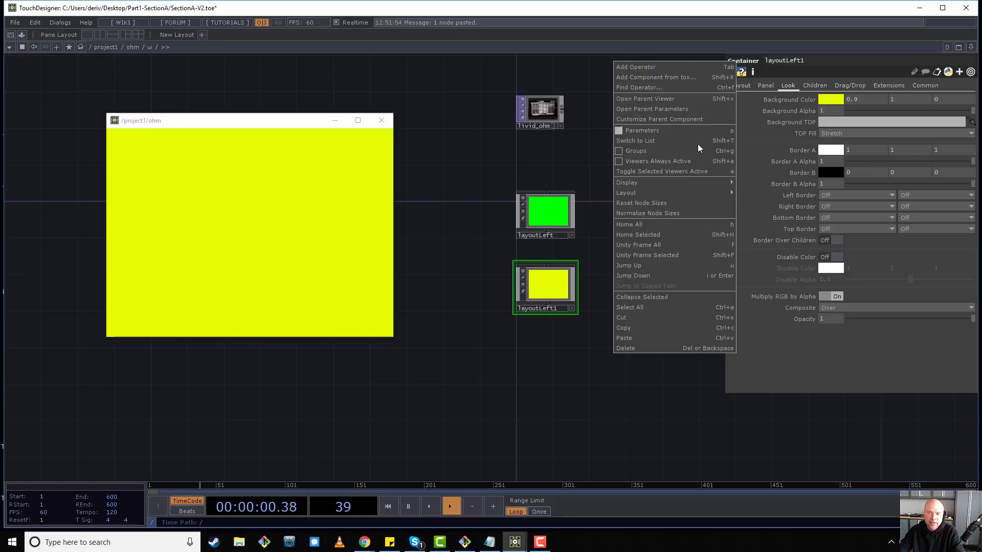
left_click(683, 112)
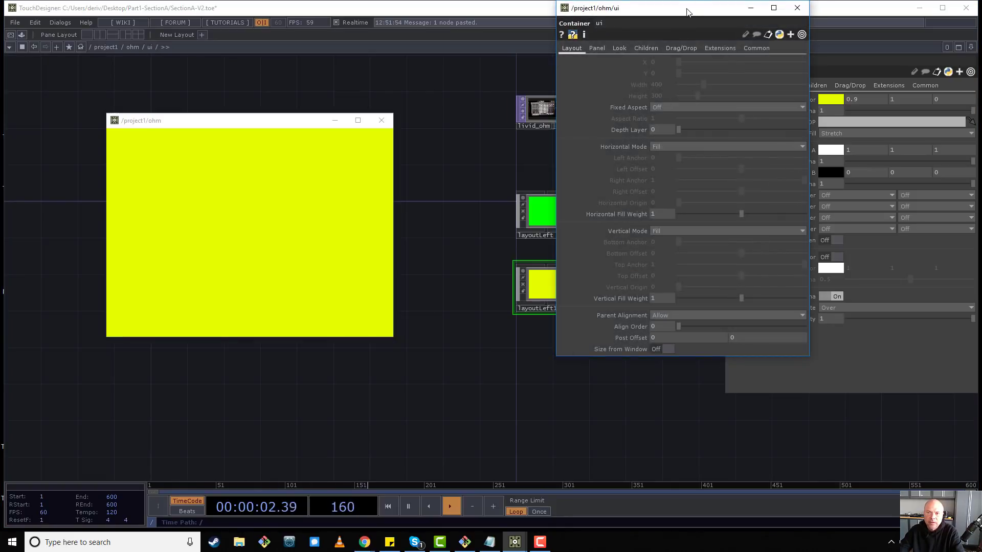
left_click_drag(687, 11, 475, 112)
left_click(545, 179)
left_click(469, 164)
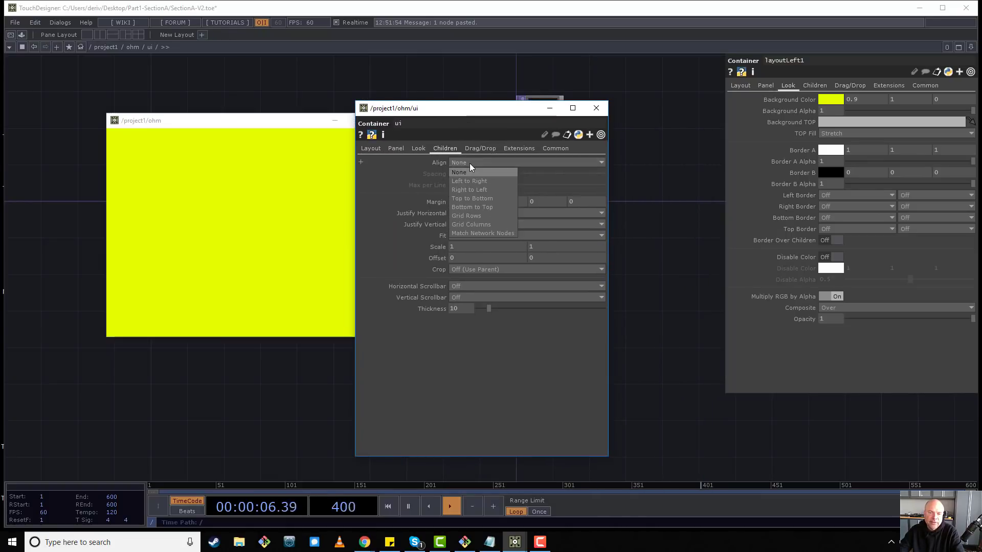
left_click(472, 176)
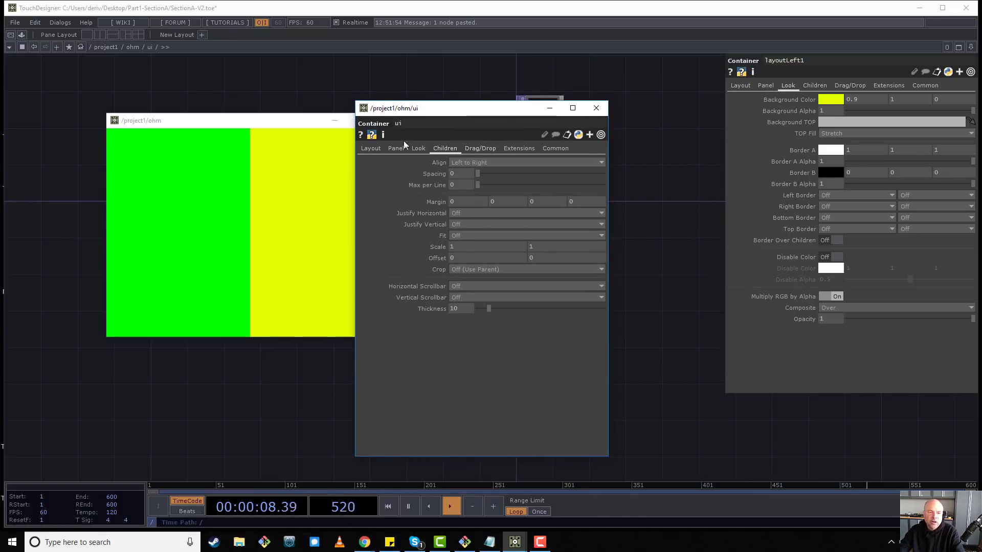
left_click_drag(454, 113, 778, 162)
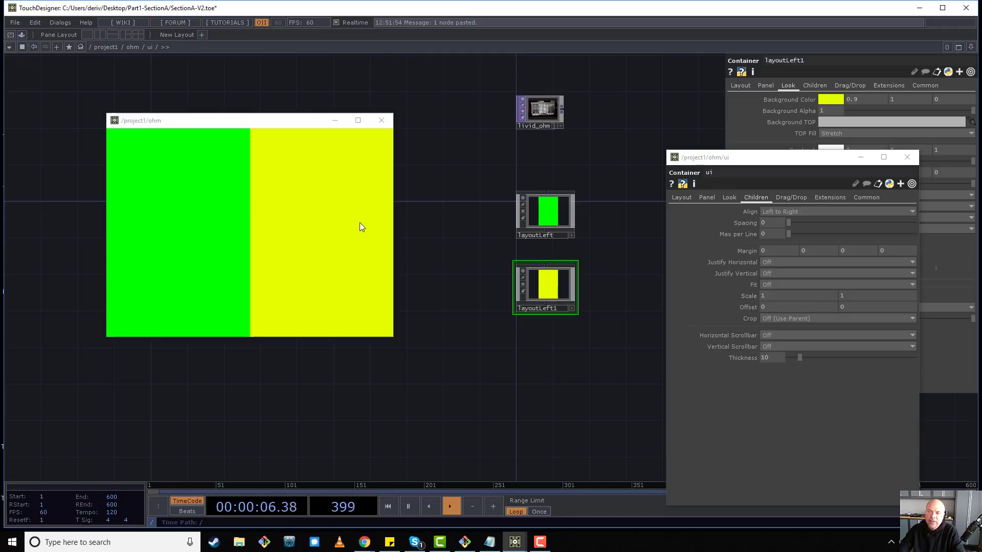
left_click(907, 157)
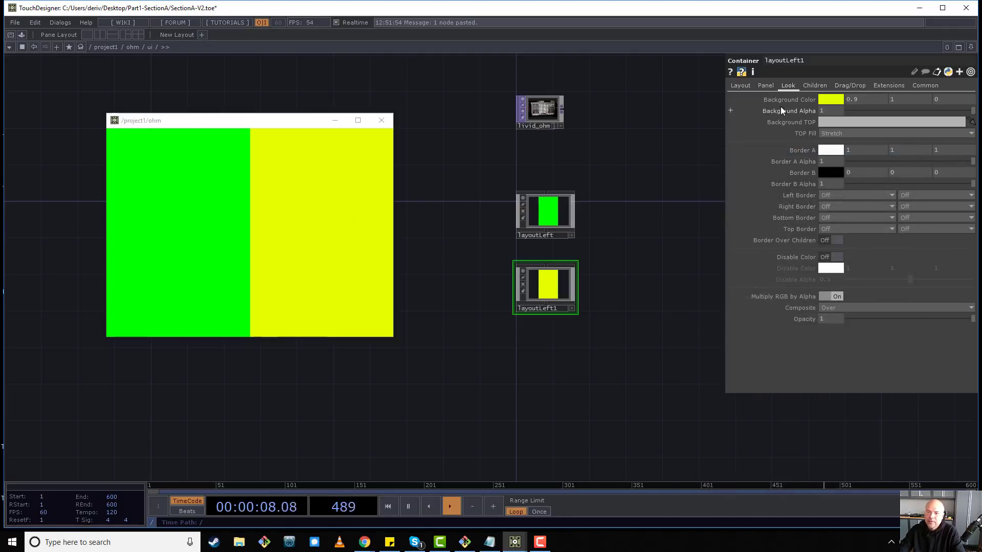
- Paste another copy of the layout container directly beneath the yellow layoutLeft1 container
left_click(735, 88)
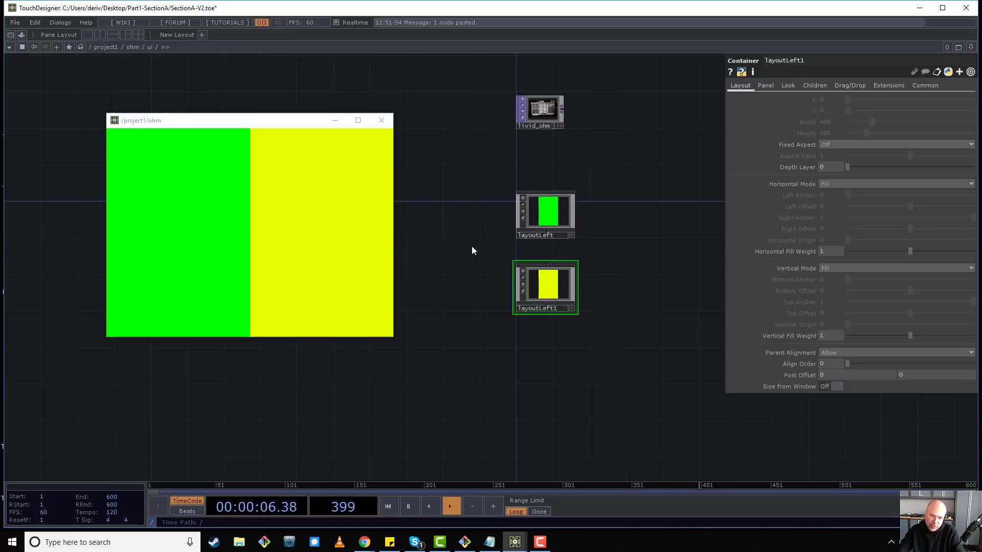
left_click_drag(459, 190, 742, 235)
left_click(567, 304)
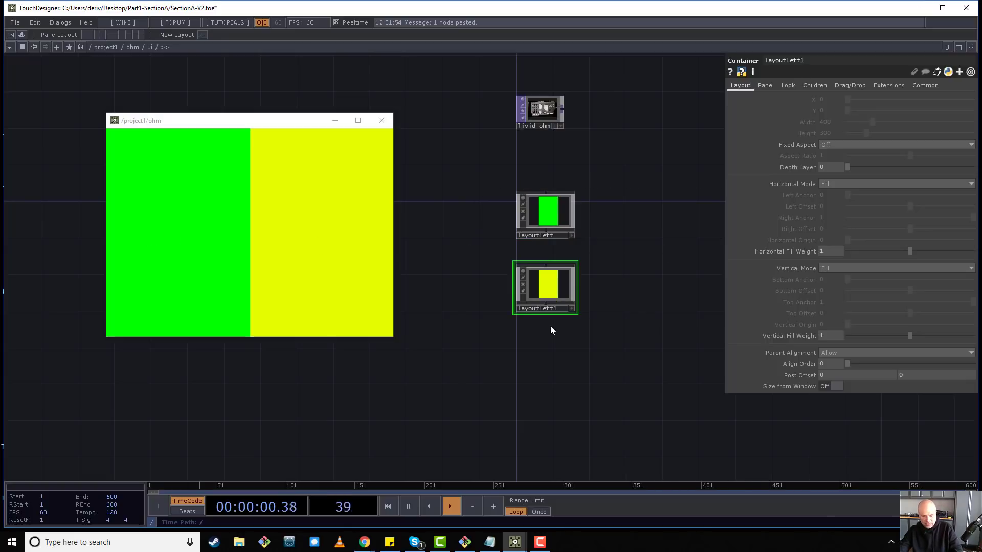
key("ctrl+v")
left_click(557, 361)
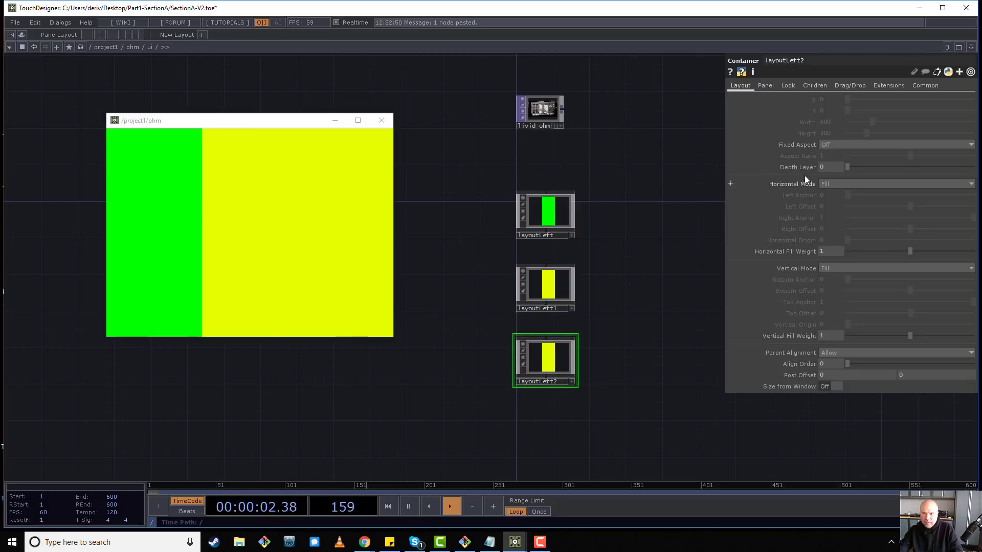
- Set the background color of the new layoutLeft2 container to cyan with a hue of 179
left_click(789, 85)
left_click(831, 99)
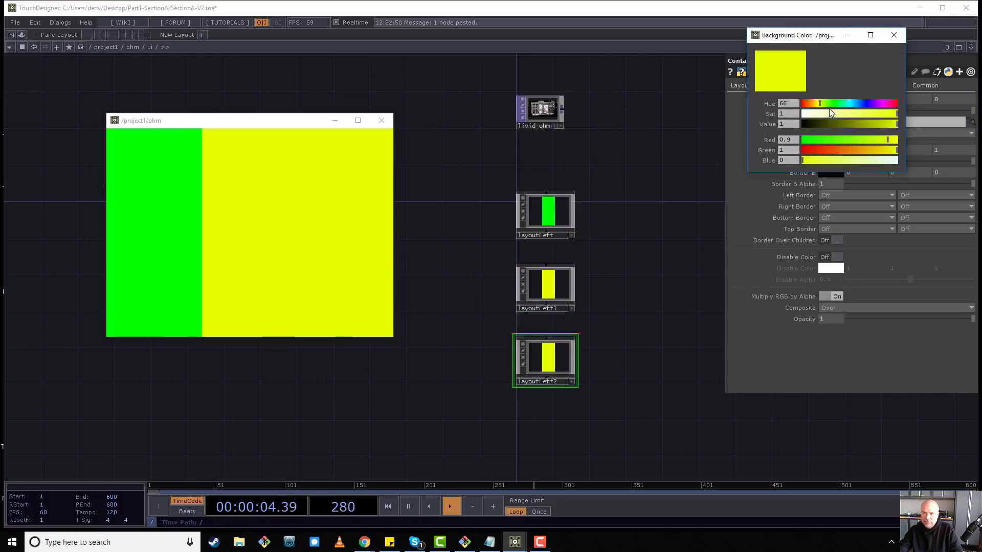
left_click(836, 104)
left_click(894, 35)
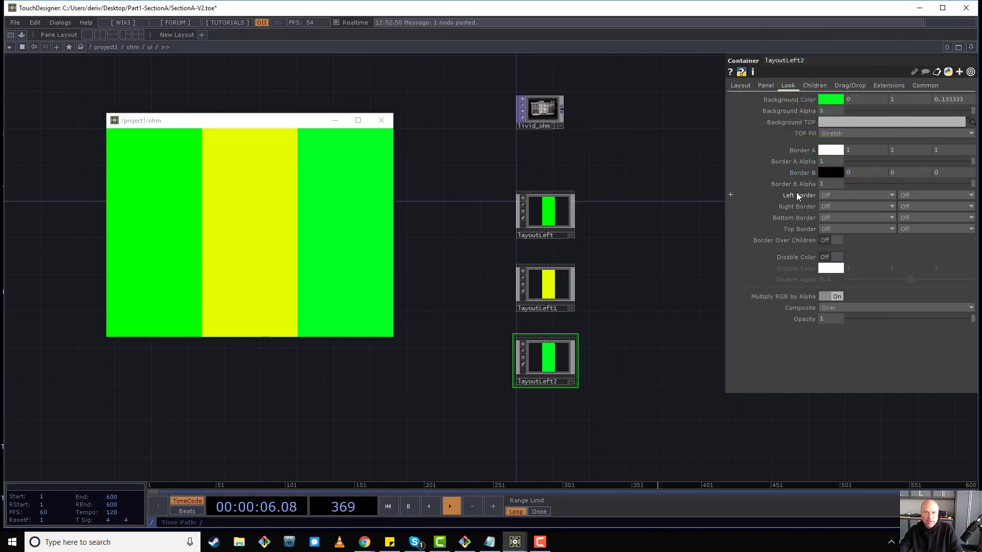
left_click(834, 105)
left_click(849, 103)
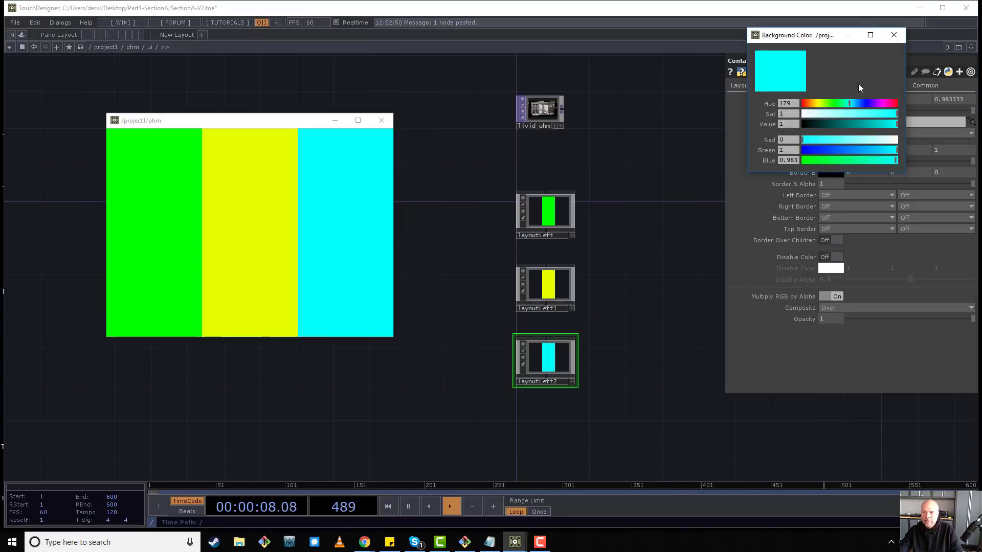
left_click(894, 35)
- Paste a fourth container beneath layoutLeft2 and set its background to blue with a hue of 216
key("ctrl+v")
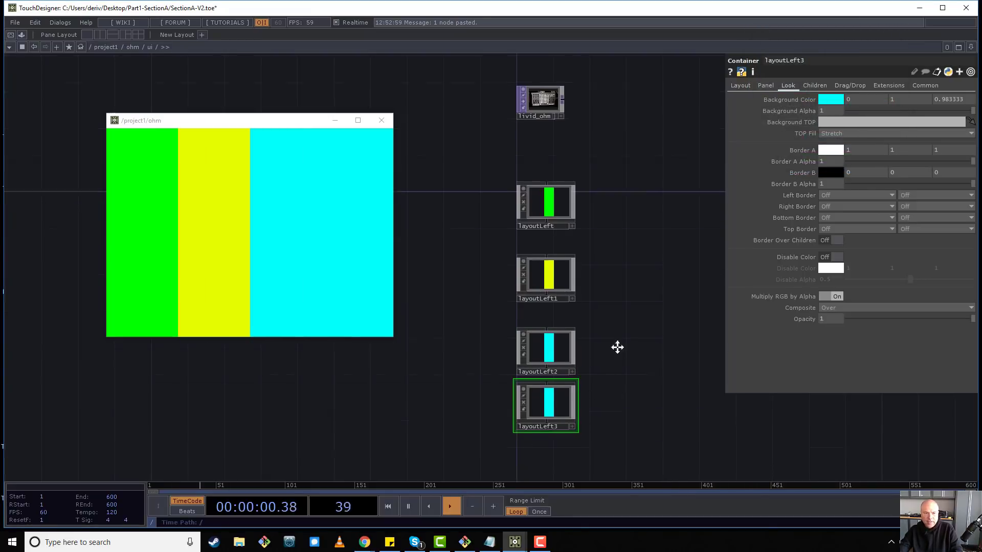
left_click_drag(617, 347, 626, 220)
left_click_drag(553, 280, 554, 297)
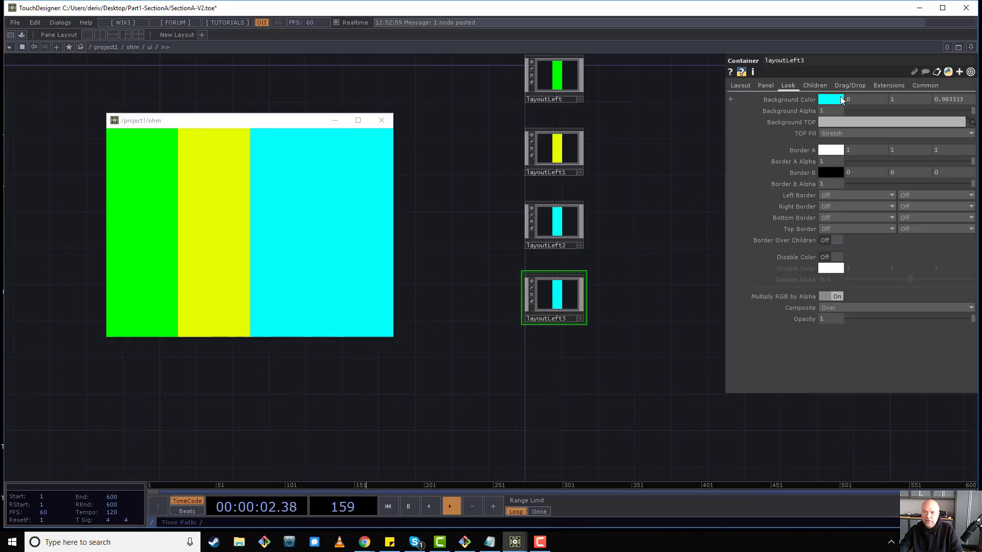
left_click(841, 100)
left_click(859, 104)
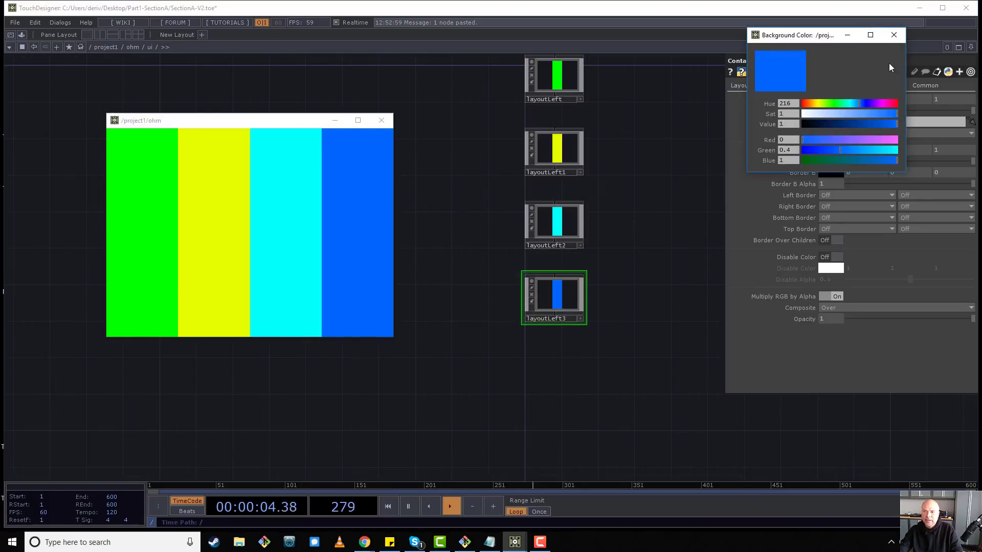
left_click(894, 34)
- Inspect the panel bounds of each of the four layout containers to compare their widths and positions
left_click_drag(587, 77, 582, 136)
middle_click(573, 137)
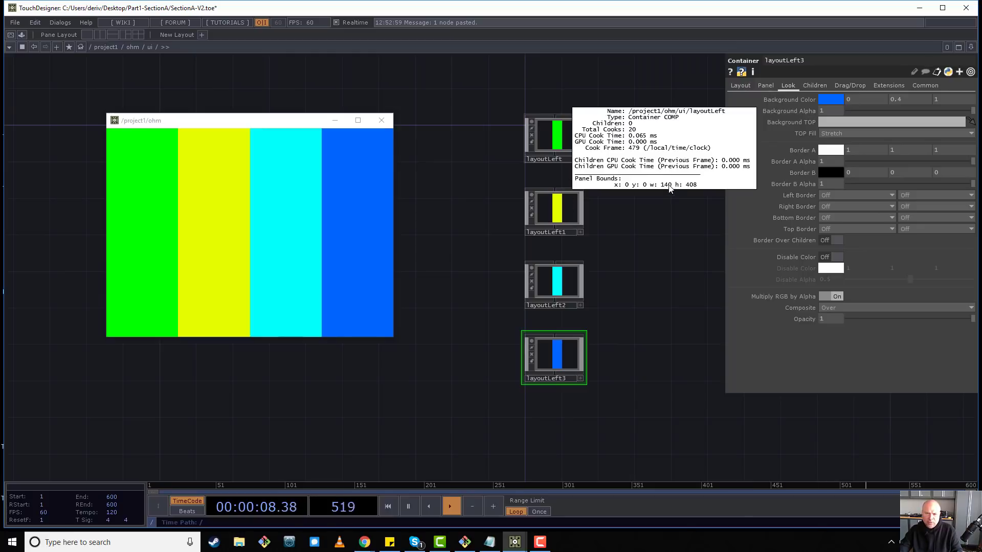
middle_click(565, 220)
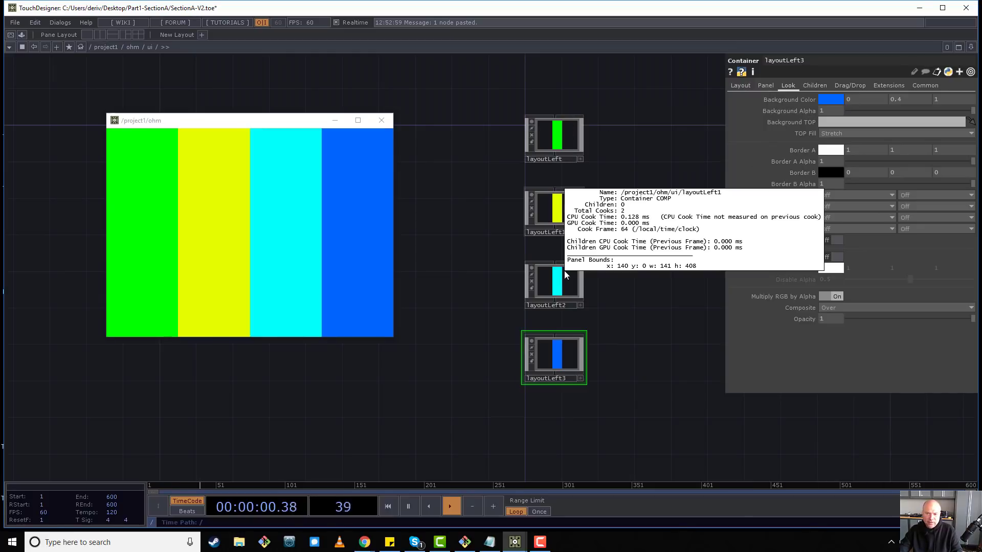
middle_click(564, 297)
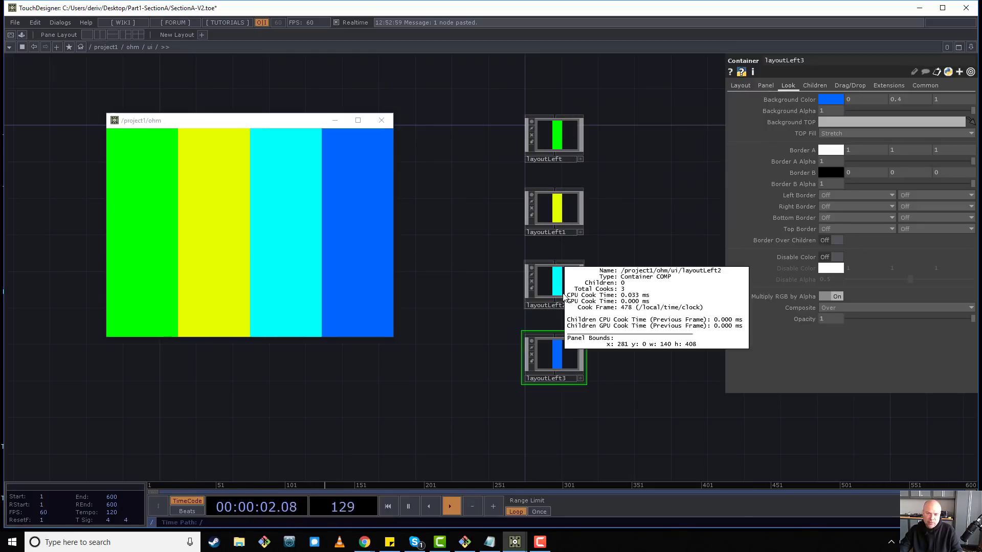
middle_click(557, 359)
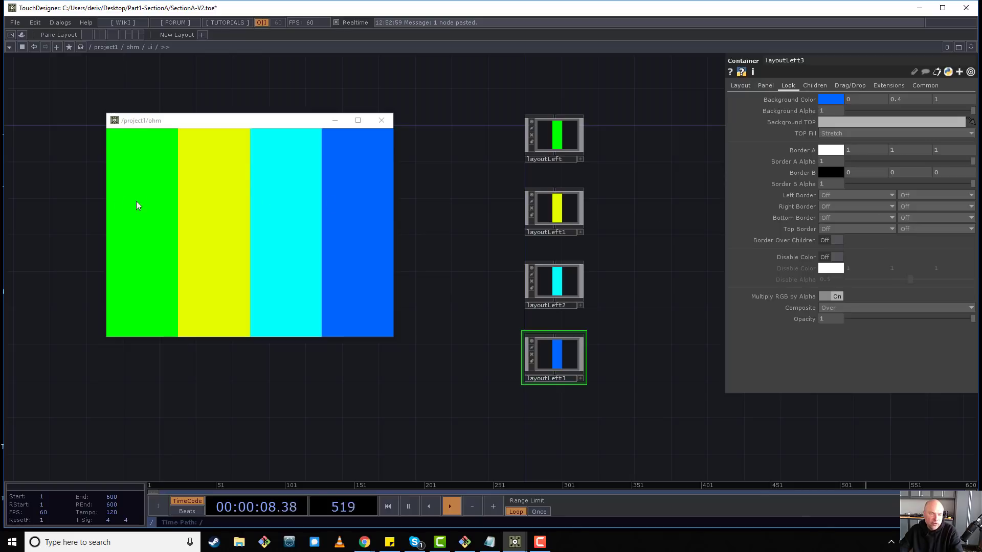
- Rename the green container as layout1 and the yellow container as layout2
left_click(560, 161)
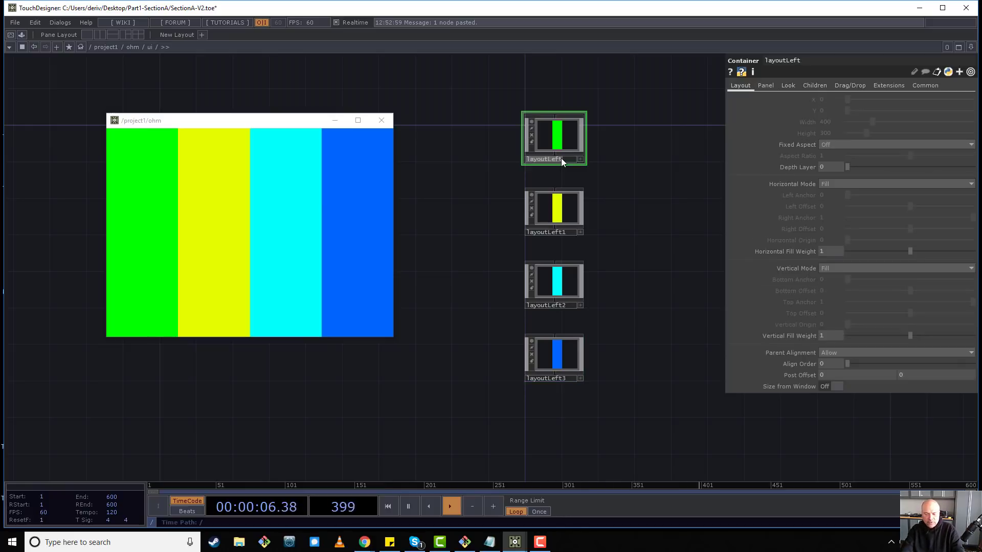
left_click(561, 160)
type("l")
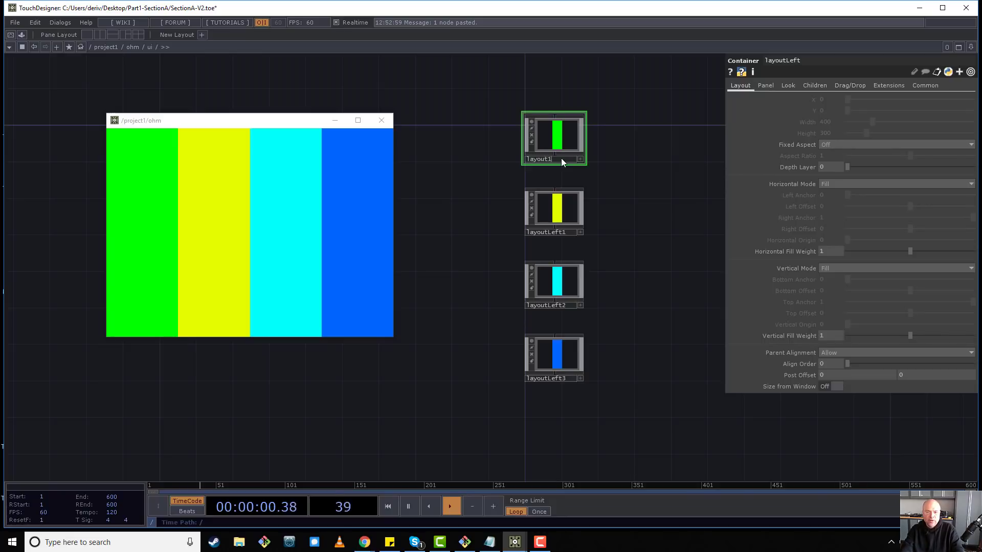
type("ayoutLeft1")
left_click(563, 235)
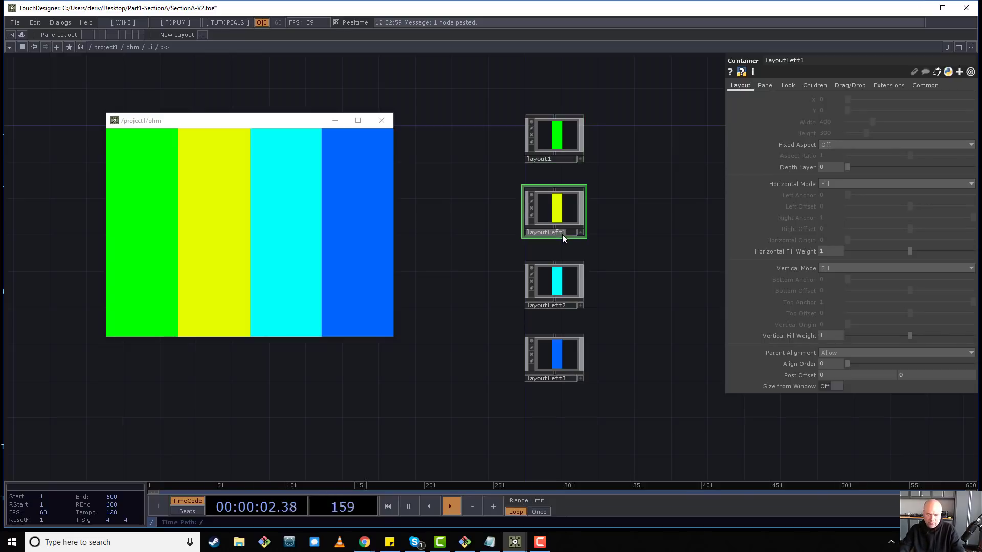
left_click(562, 235)
type("layo")
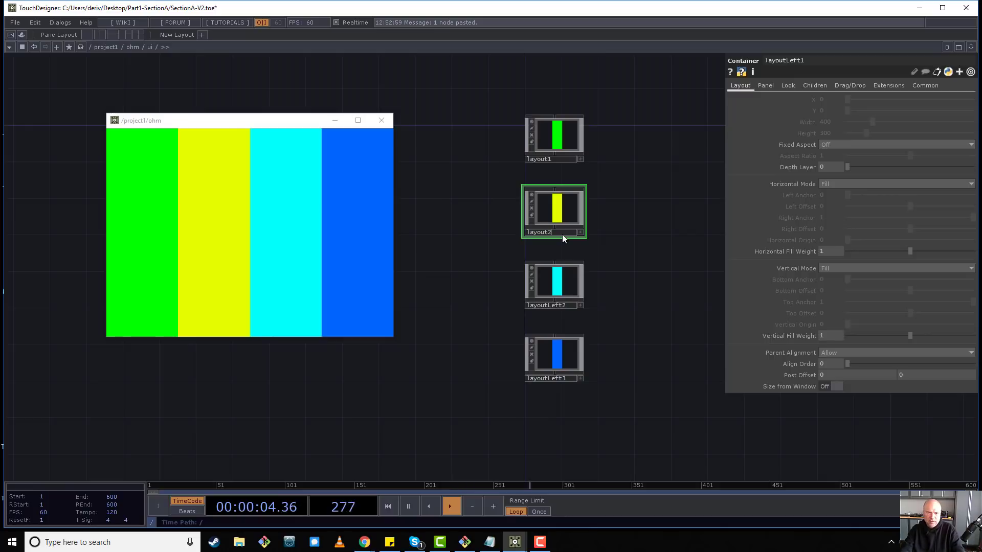
- Rename the cyan container as layout3 and delete the blue layoutLeft3 container
left_click(555, 309)
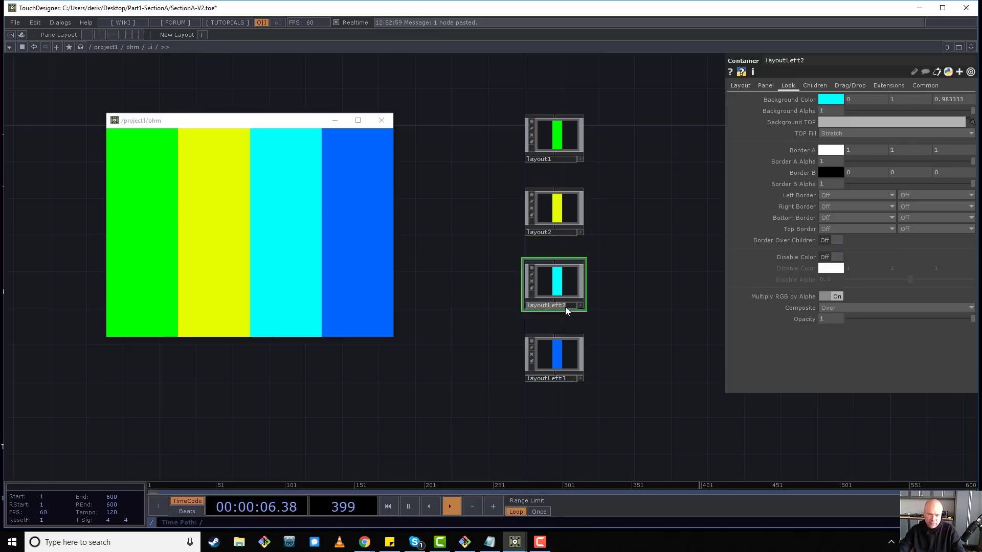
left_click(566, 307)
type("layout")
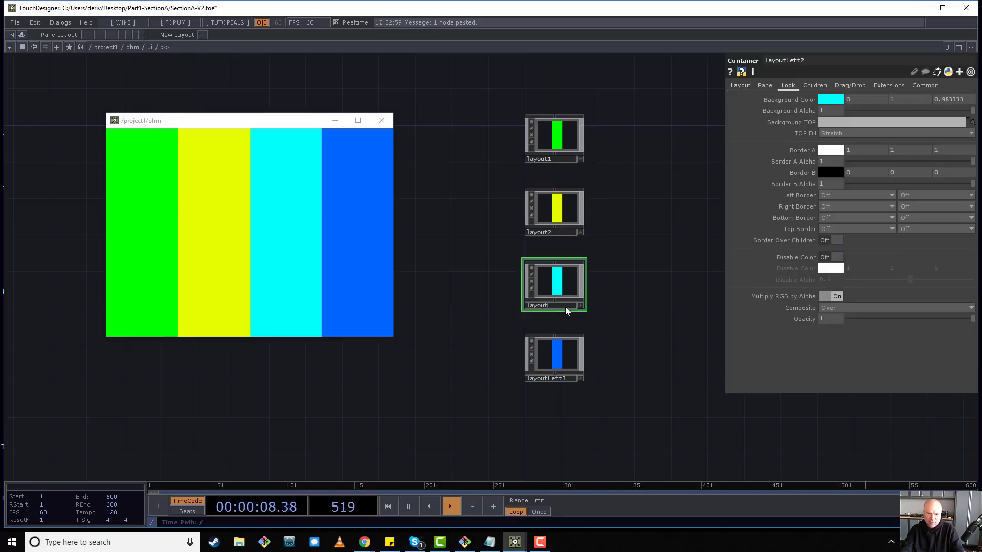
type("3")
key("Return")
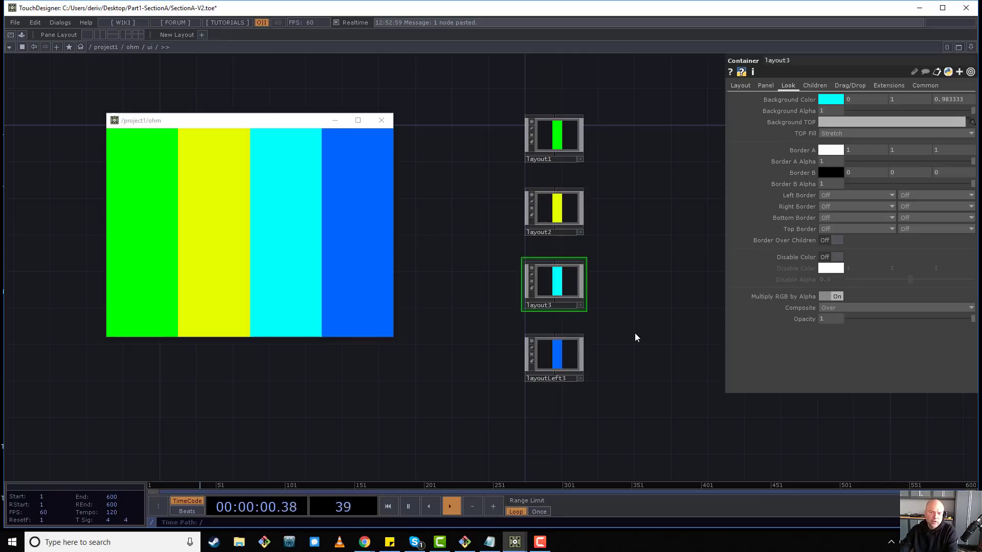
left_click(555, 355)
key("Delete")
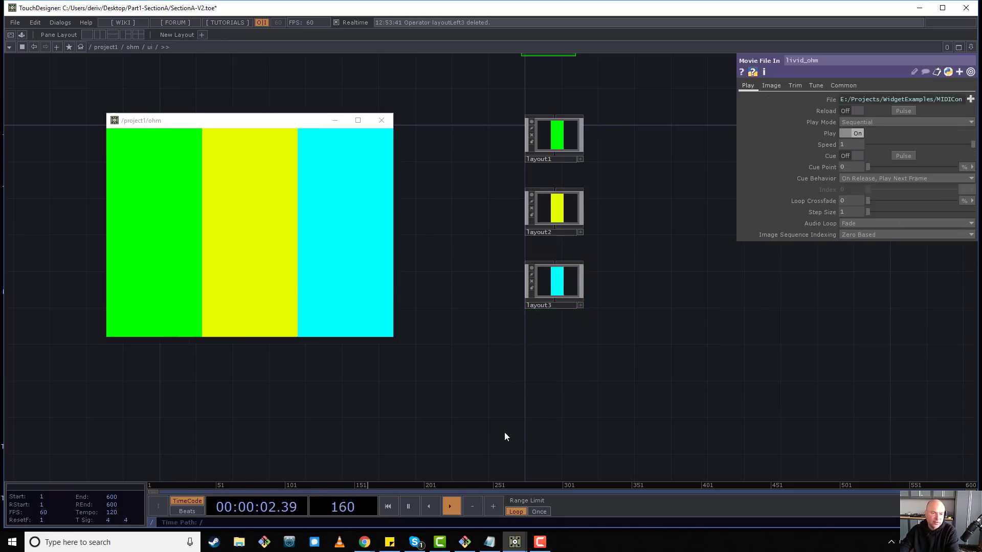
- Rename the green container as layout4 to test ordering by name, and restore its name to layout1
left_click(554, 157)
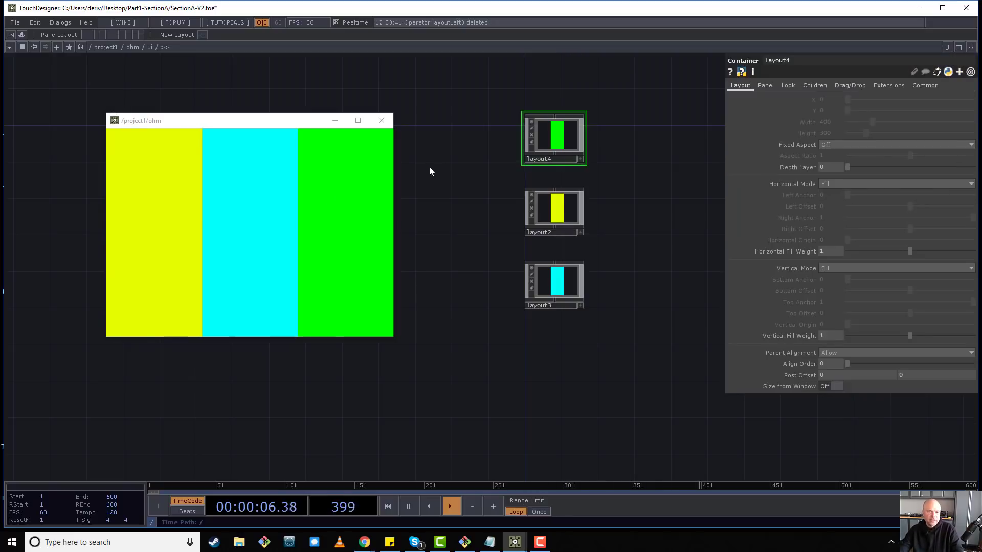
left_click(552, 233)
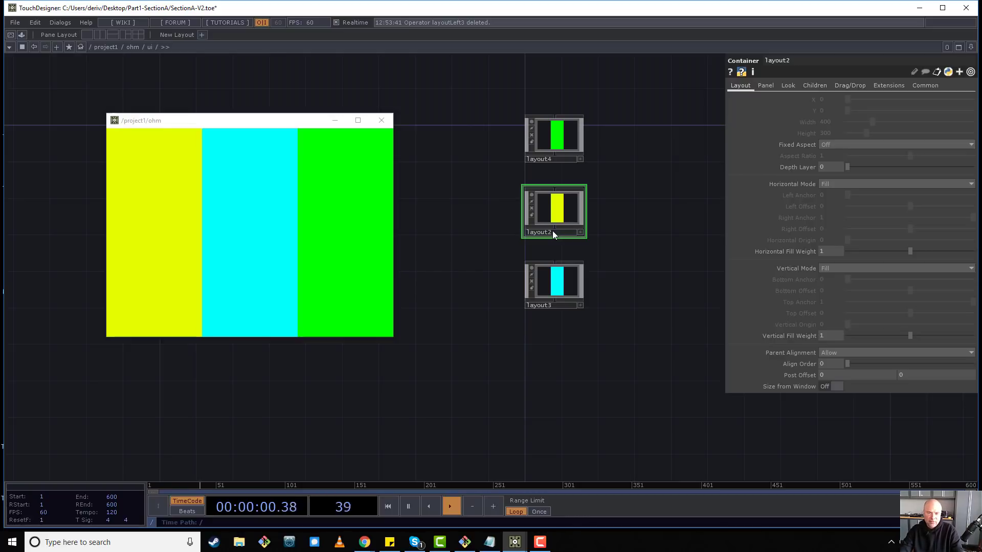
left_click(555, 162)
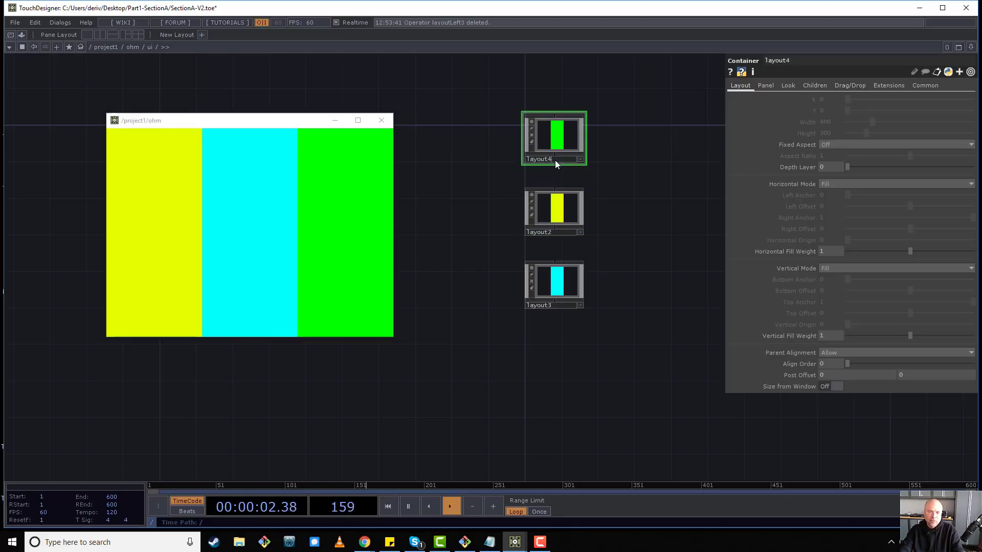
type("1")
key("Return")
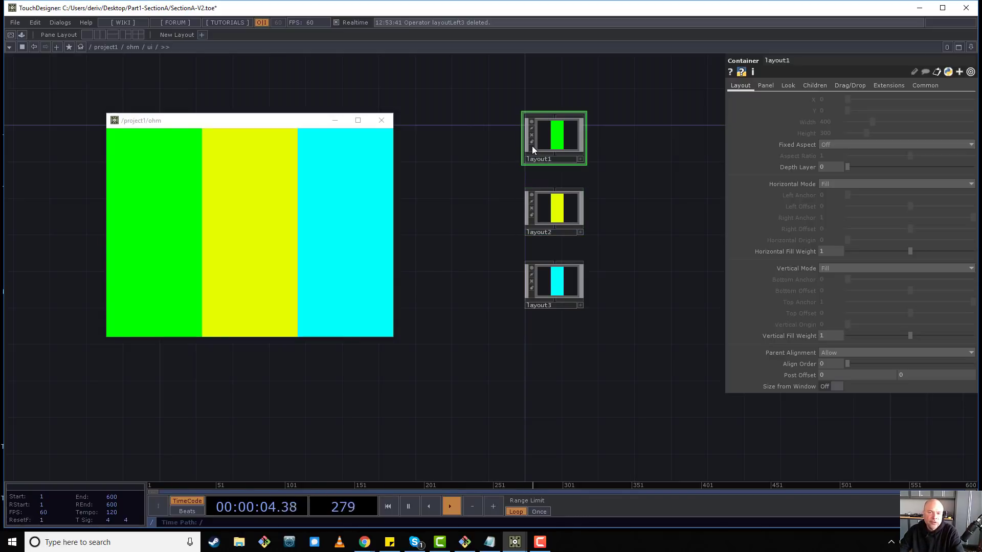
- Open the parent ui container's parameters, keep its children's Align at Left to Right, and move the window clear of the layout containers
right_click(630, 134)
left_click(666, 84)
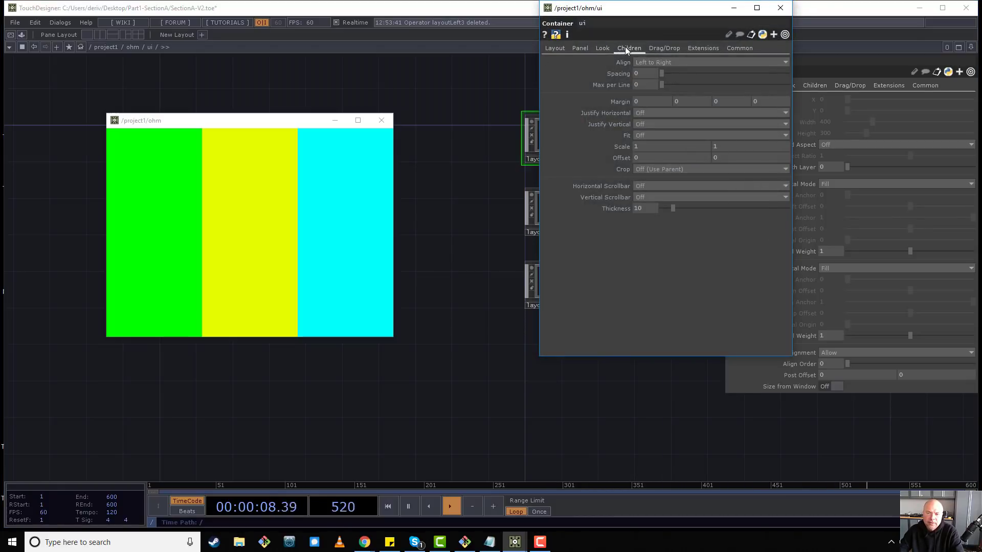
left_click(648, 63)
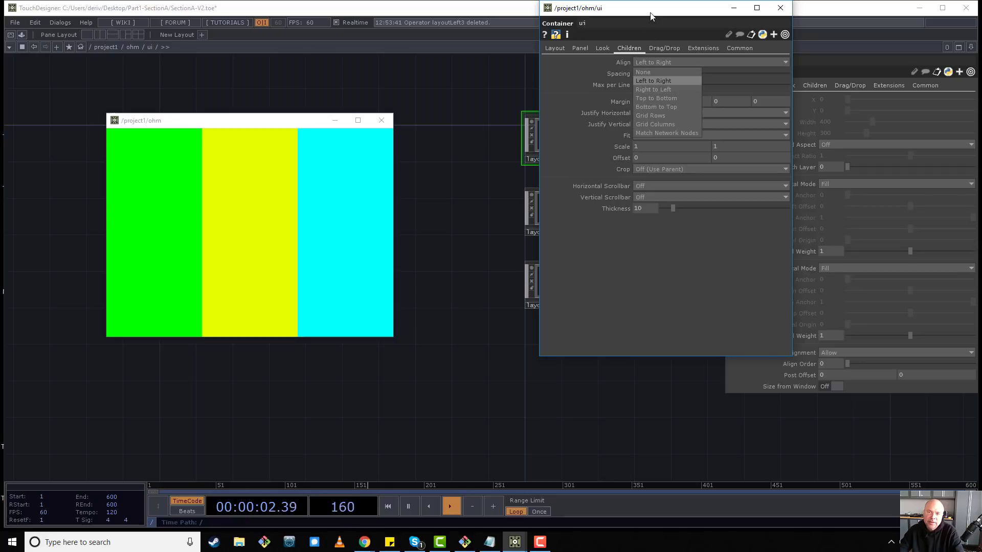
left_click(653, 81)
left_click_drag(660, 11, 791, 119)
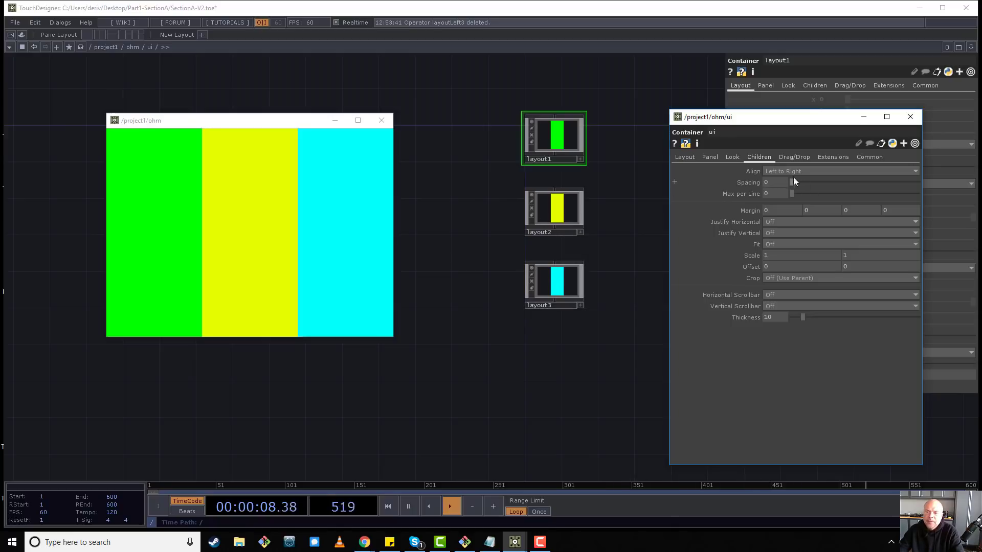
left_click(170, 217)
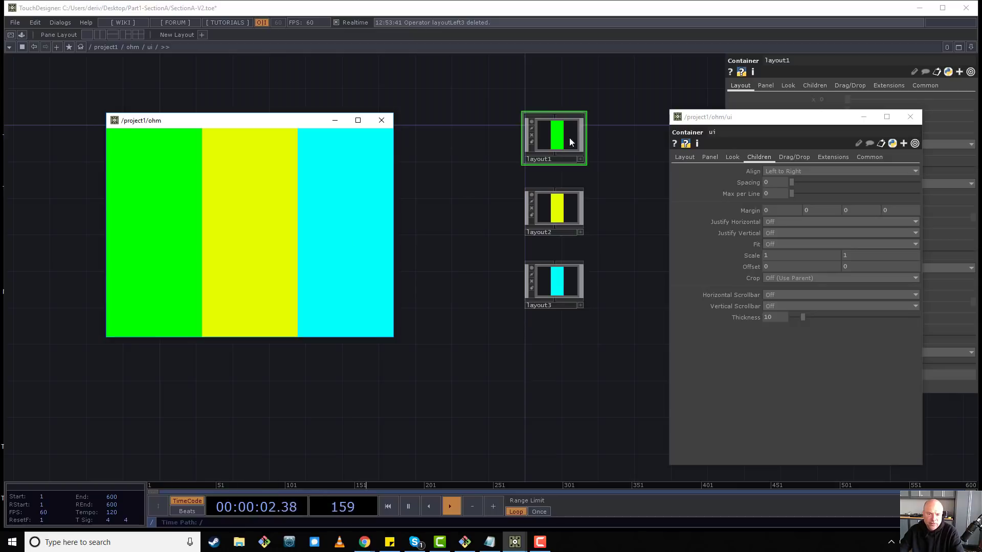
- Set the Align of the ui container's children to Right to Left and check the order in the preview
left_click(789, 171)
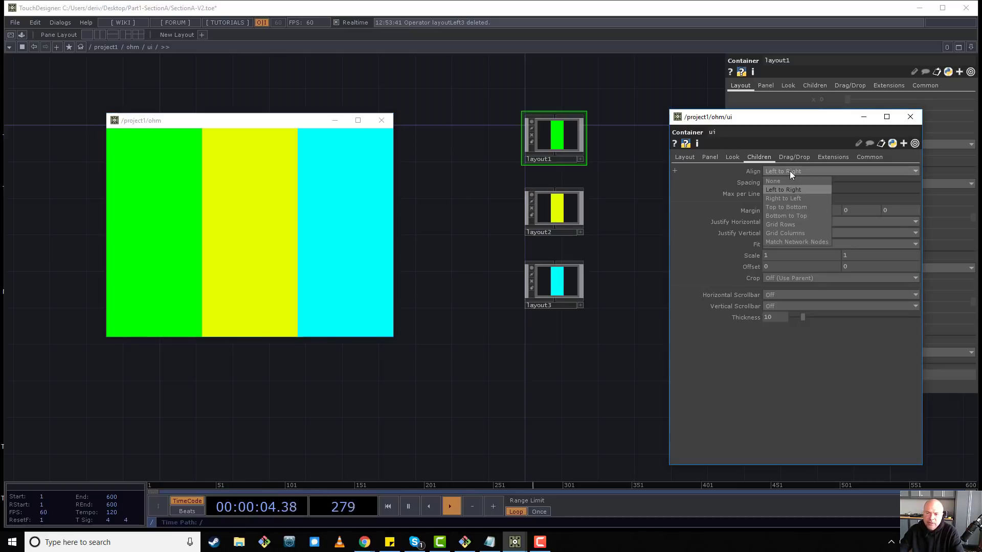
left_click(791, 199)
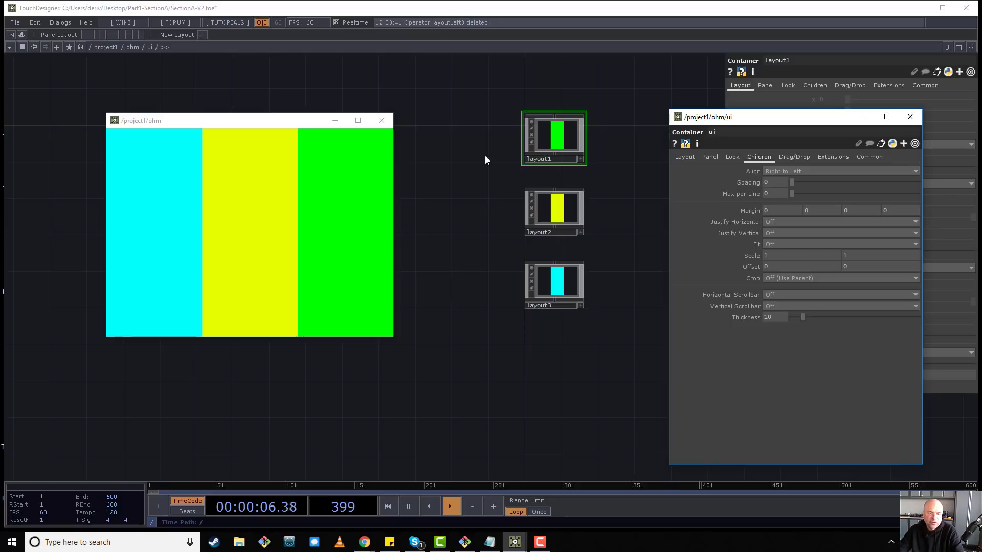
left_click(289, 225)
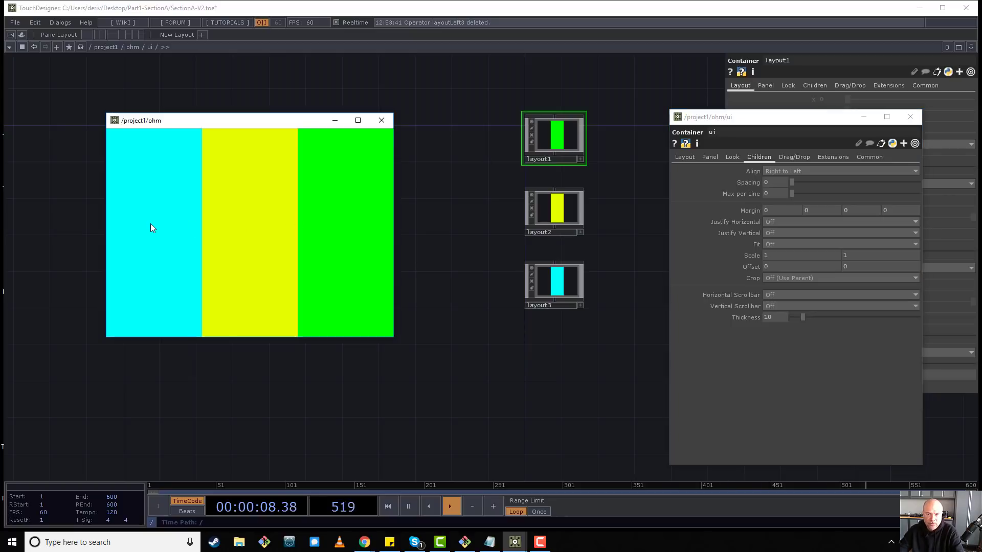
- Set the Align of the ui container's children to Top to Bottom and check the stacking in the preview
left_click(774, 172)
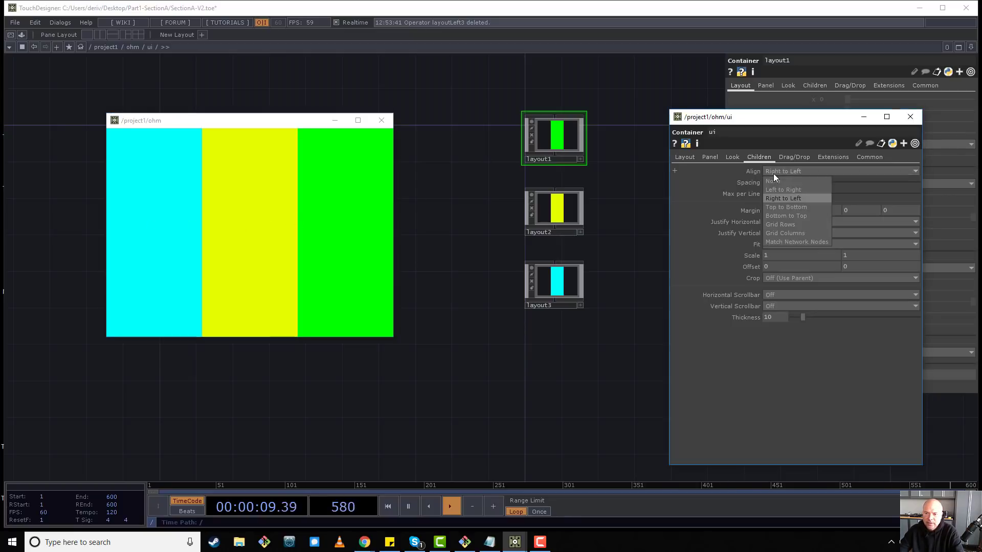
left_click(788, 207)
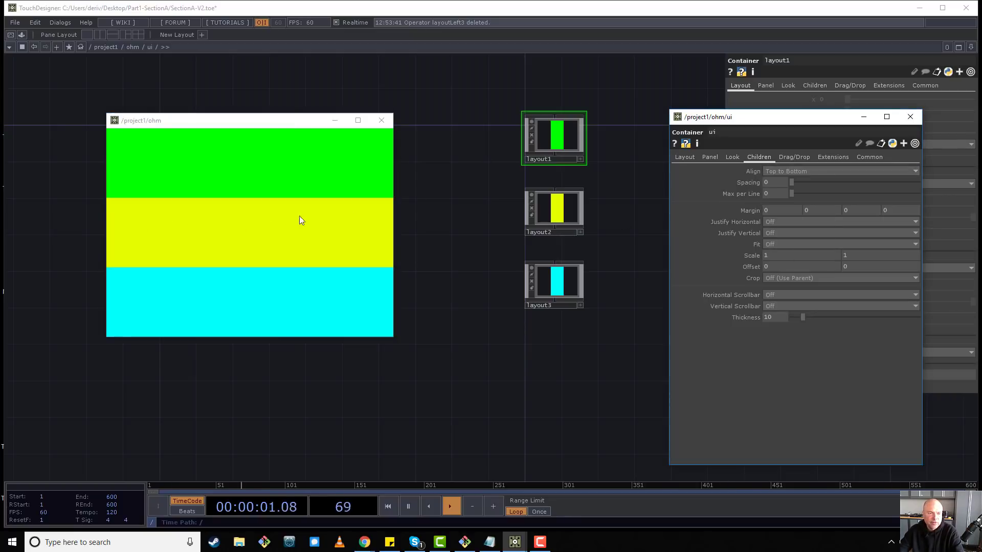
left_click(252, 162)
- Try the Align of the ui container's children at Bottom to Top and at None, checking the preview
left_click(782, 171)
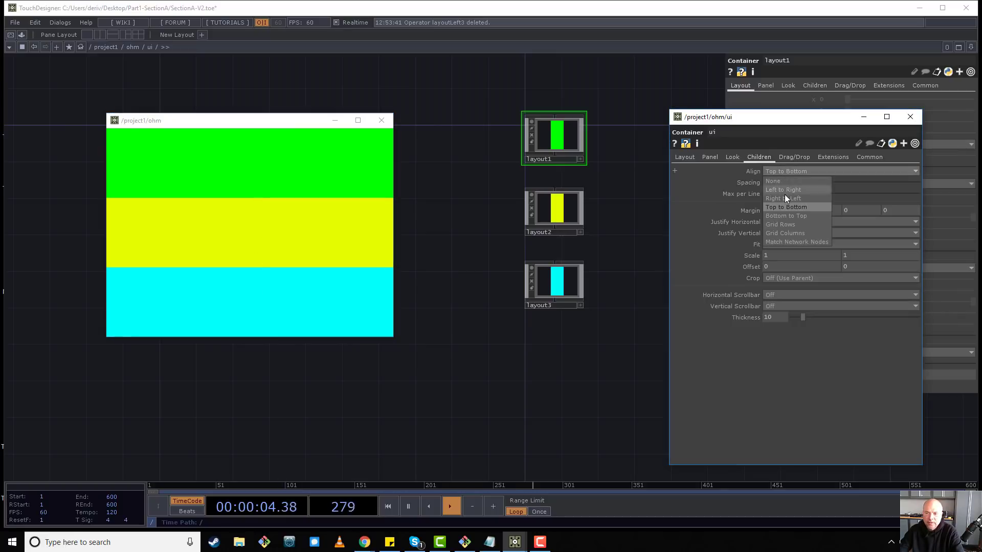
left_click(787, 216)
left_click(793, 169)
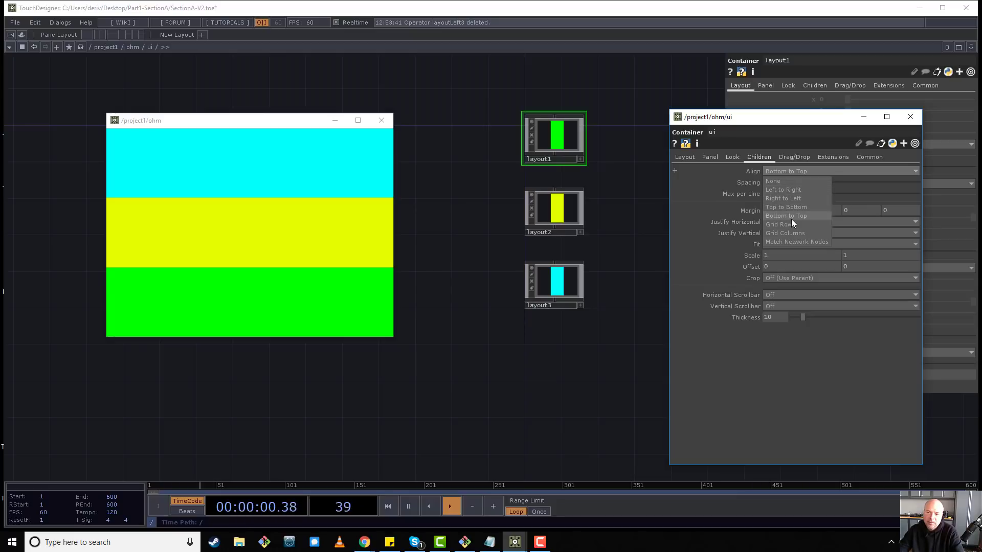
left_click(794, 183)
- Set the Align of the ui container's children to Left to Right and close its parameter window
left_click(788, 173)
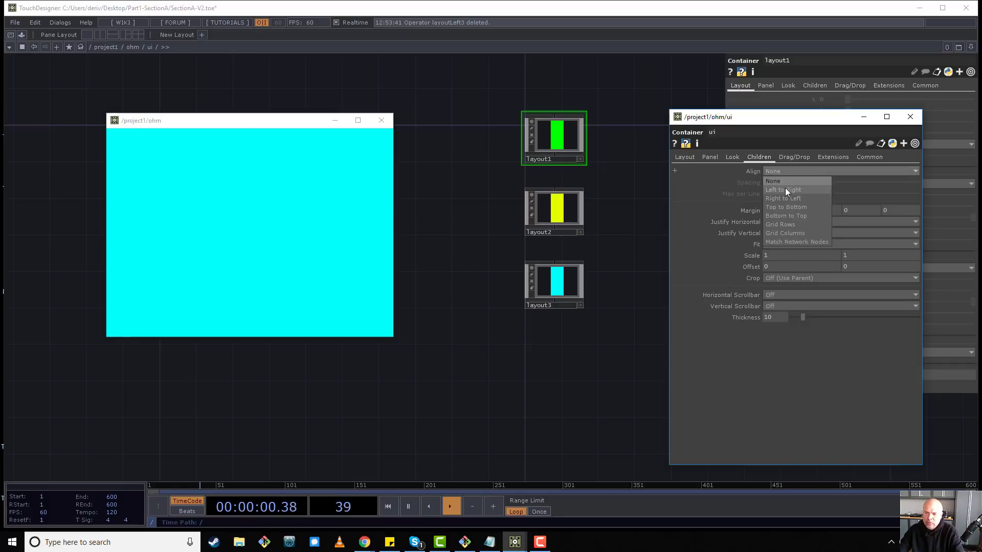
left_click(786, 189)
left_click(910, 116)
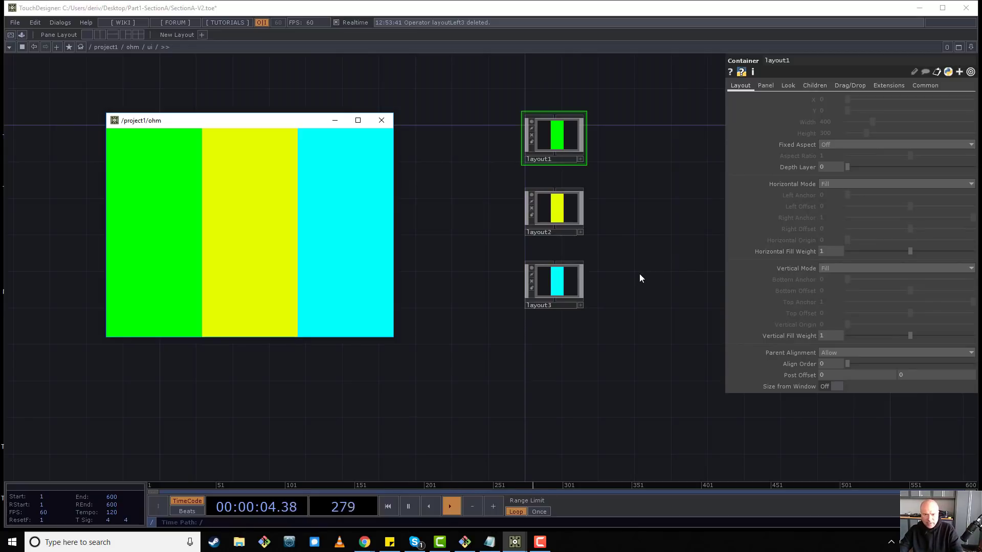
- Examine the livid_ohm reference image to see how the controls are grouped within each of the three sections
key("u")
scroll(665, 125, "up", 5)
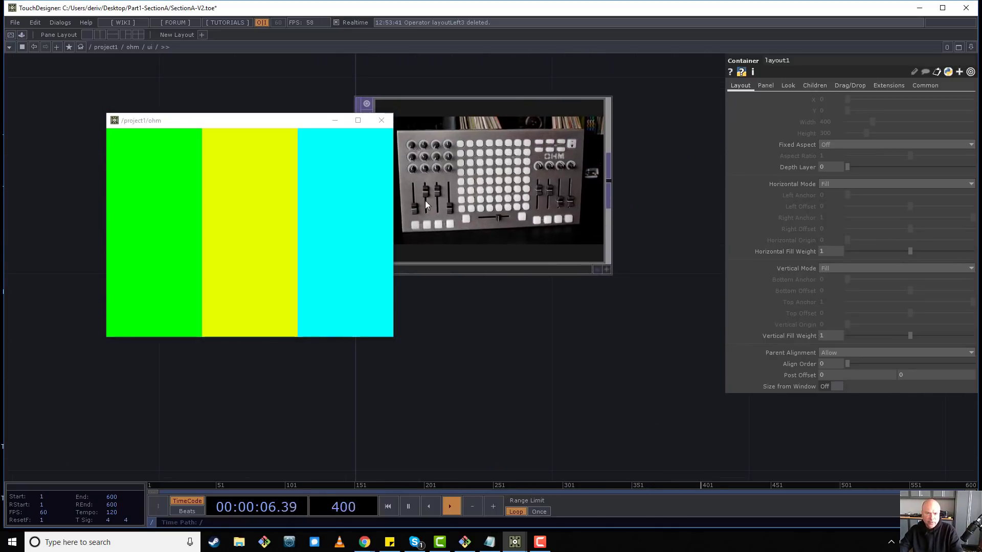
scroll(557, 204, "down", 3)
scroll(518, 201, "up", 5)
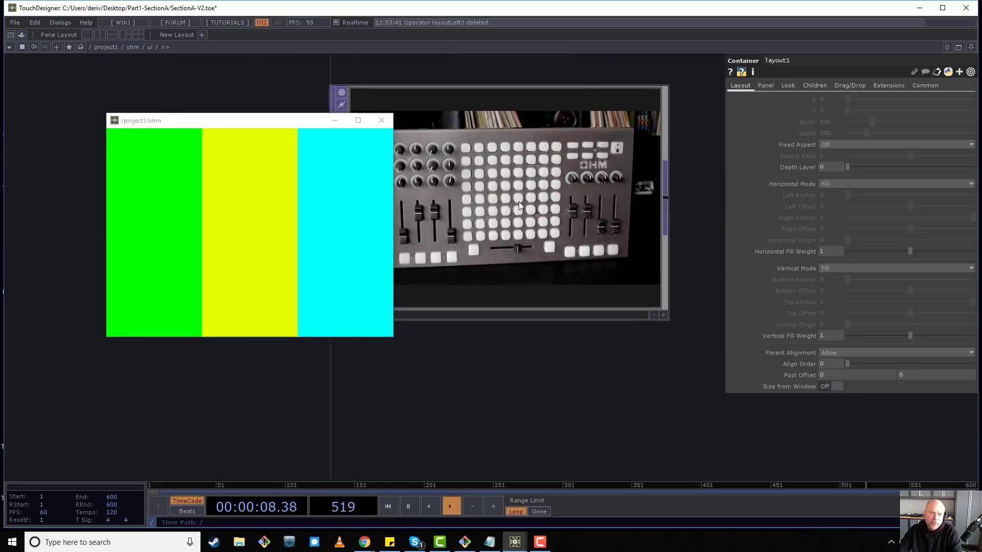
left_click_drag(502, 374, 527, 372)
key("p")
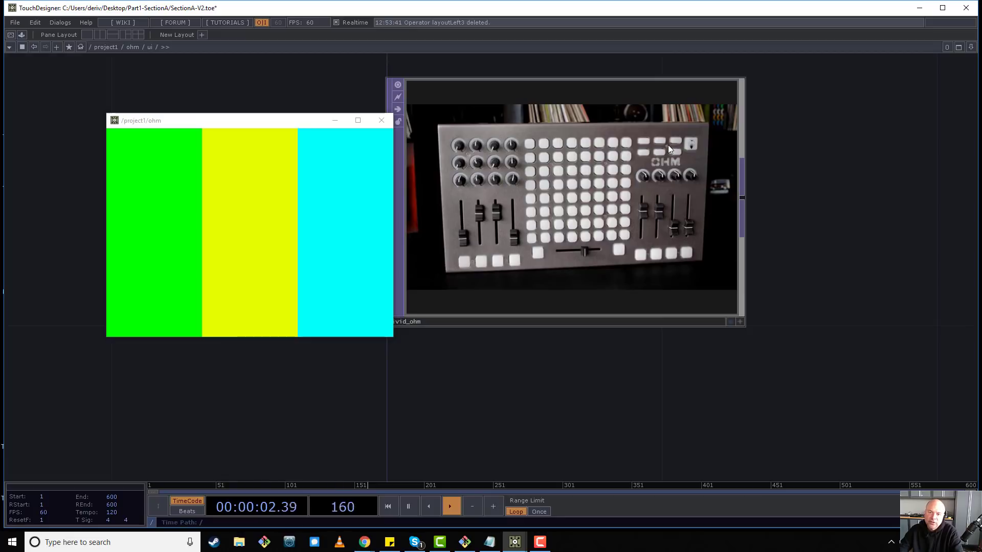
- Set the children's Align to Top to Bottom on layout1, layout2 and layout3 together
scroll(646, 192, "down", 5)
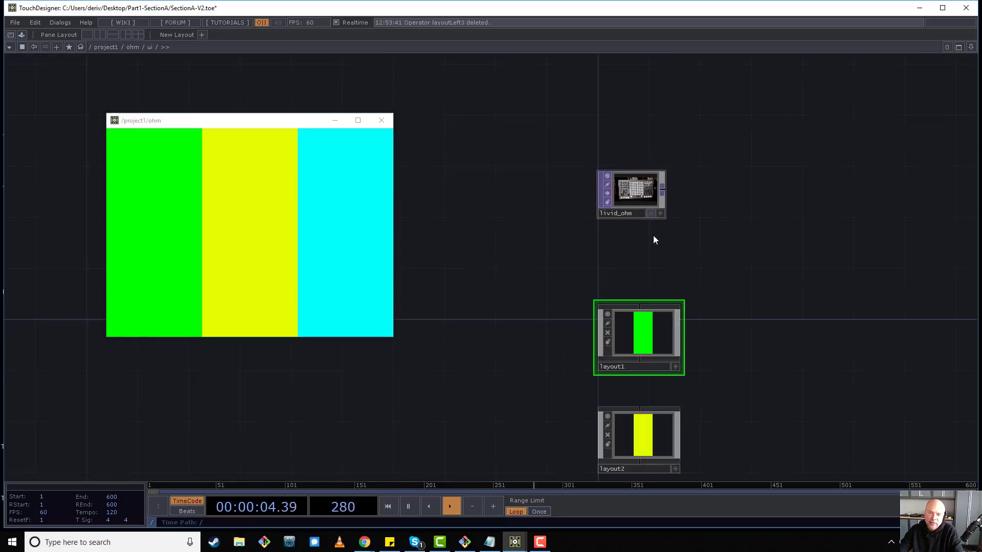
left_click_drag(683, 170, 655, 81)
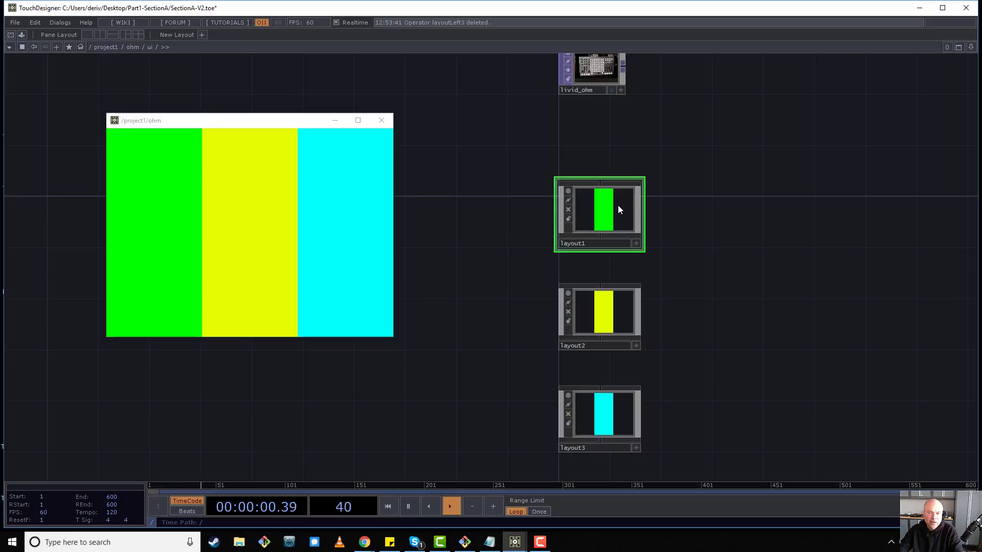
key("p")
left_click(817, 87)
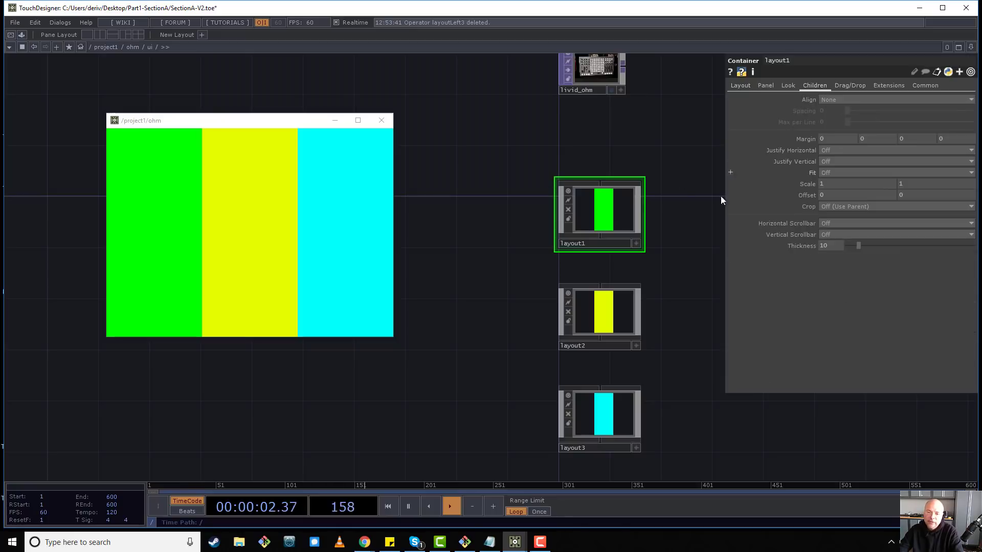
left_click_drag(680, 177, 488, 438)
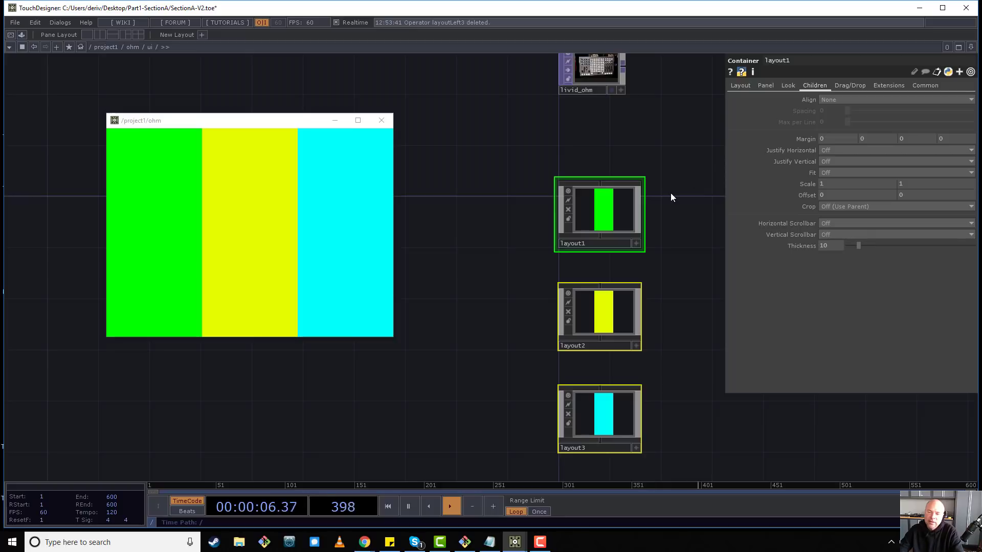
left_click(835, 99)
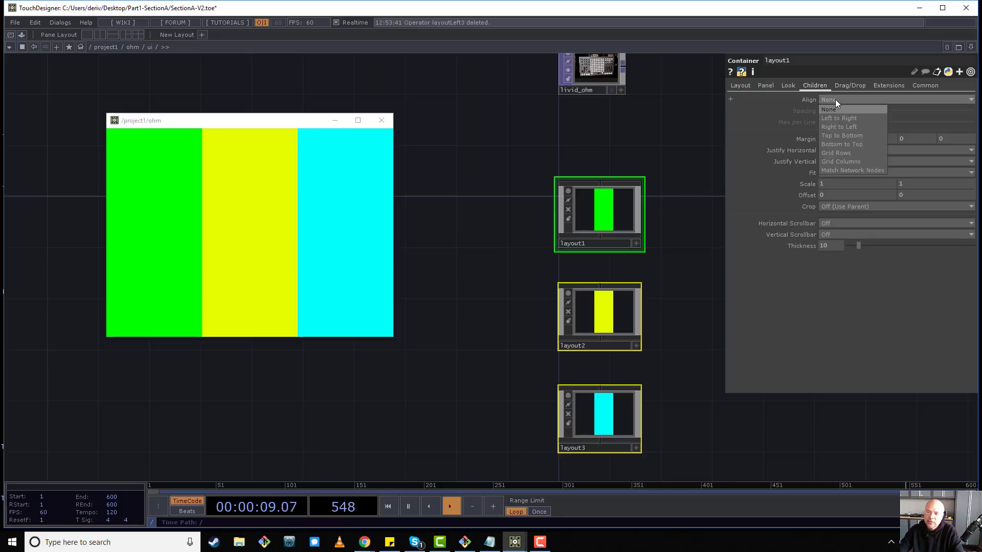
left_click(836, 135)
- Enter the layout1 container's network and add a Container COMP there
left_click_drag(673, 153, 553, 225)
key("i")
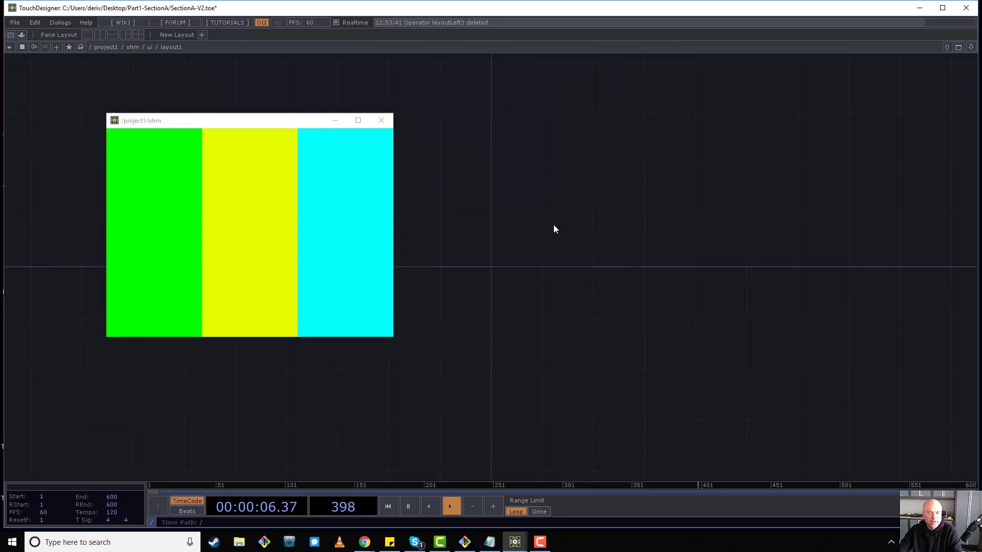
key("Tab")
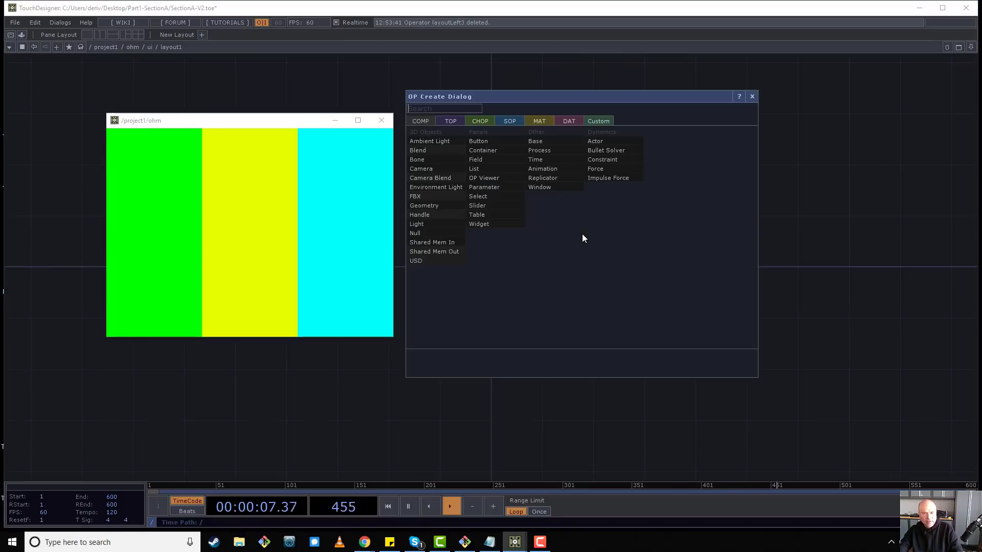
left_click(493, 150)
left_click(530, 238)
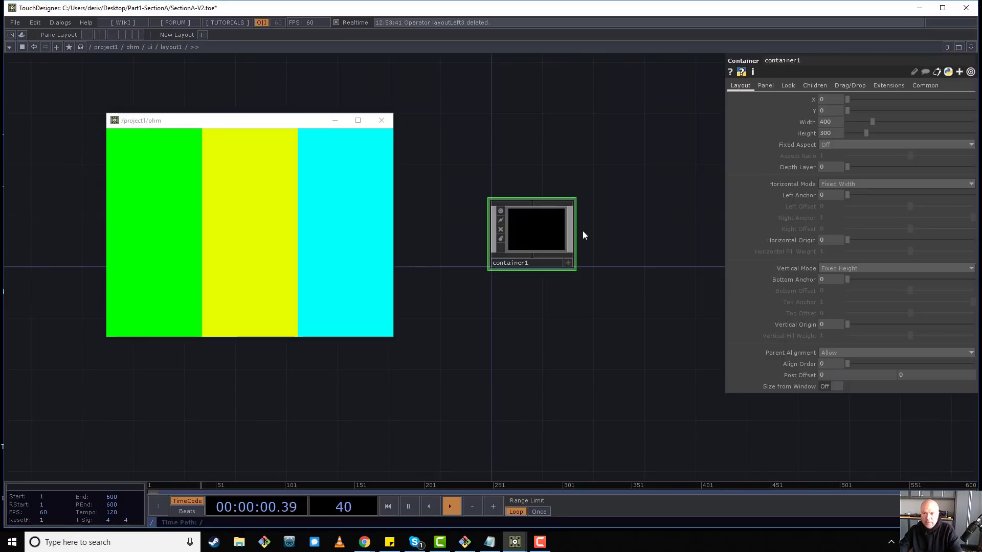
- Set both the Horizontal Mode and the Vertical Mode of the new container to Fill
left_click(831, 185)
left_click(839, 202)
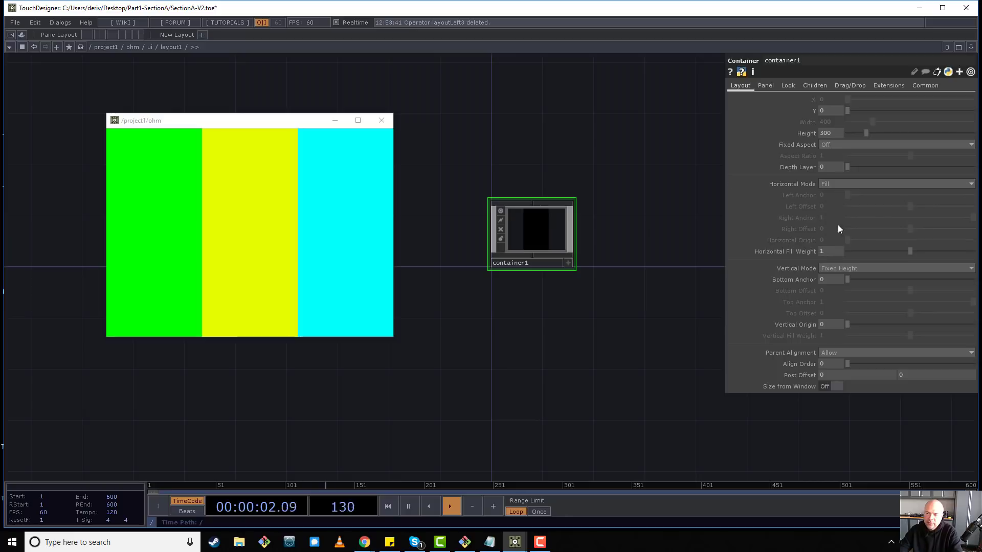
left_click(832, 268)
left_click(834, 286)
- Give the new container a Background Alpha of 1 and a violet background with hue 259, saturation 1 and value 1
left_click(788, 85)
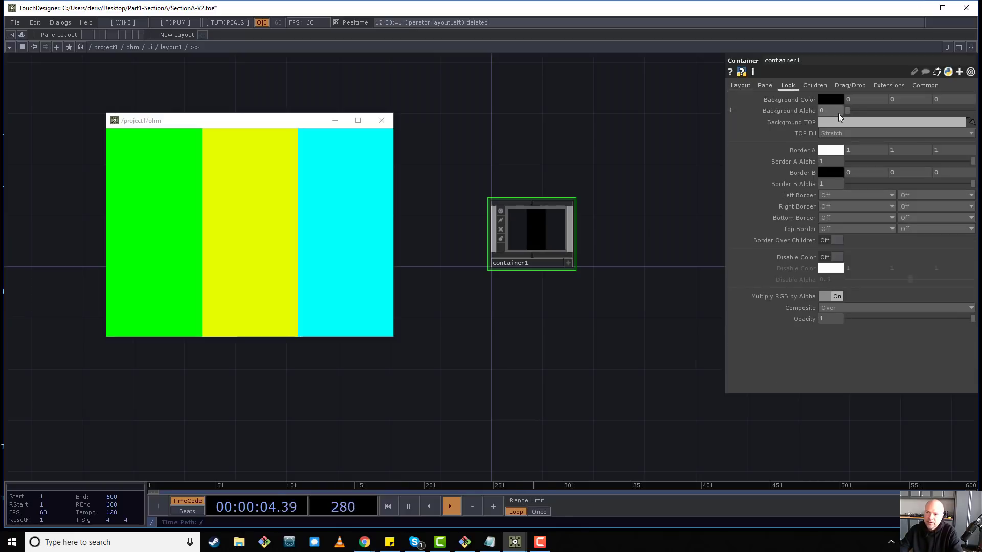
left_click_drag(848, 111, 973, 111)
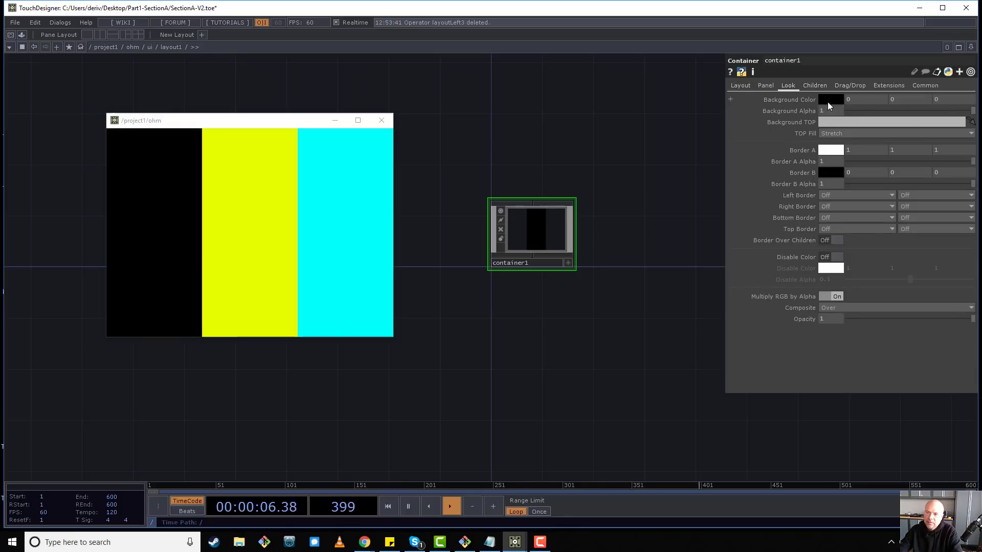
left_click(828, 101)
left_click(871, 103)
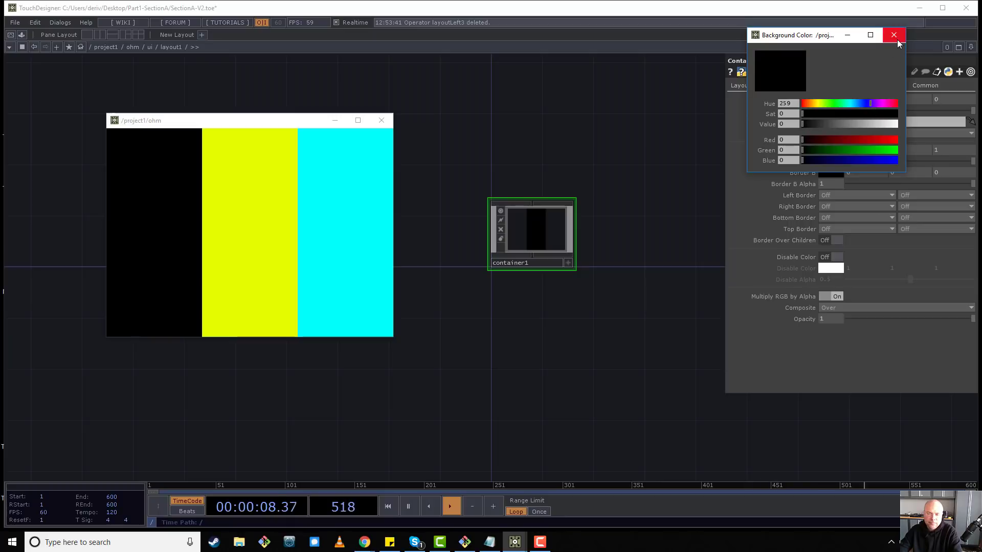
left_click(892, 39)
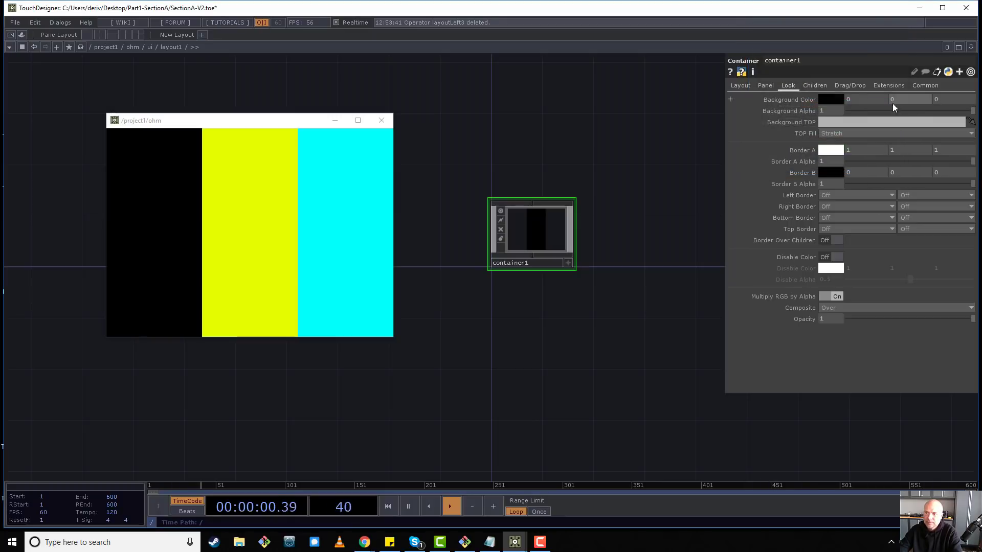
left_click(829, 99)
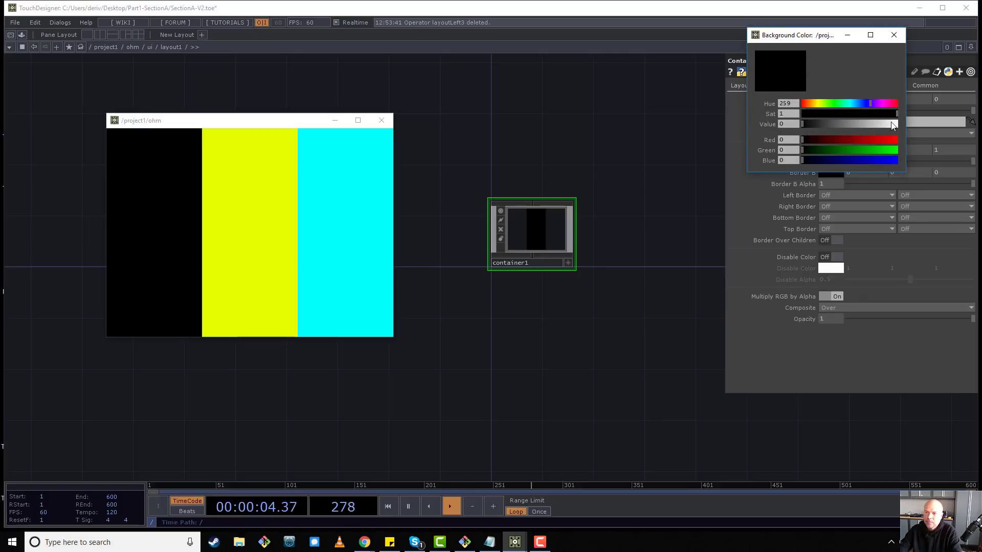
left_click_drag(888, 115, 896, 113)
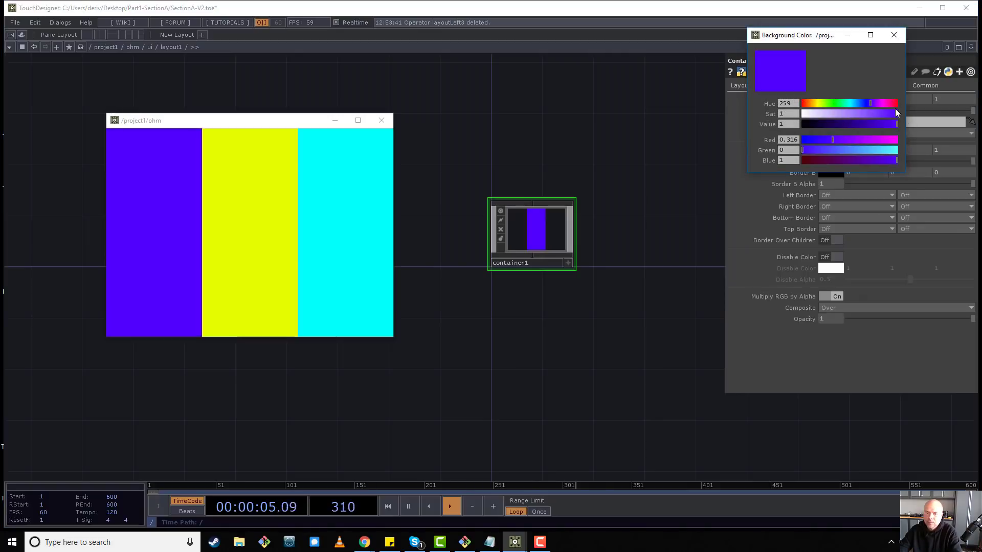
left_click(895, 40)
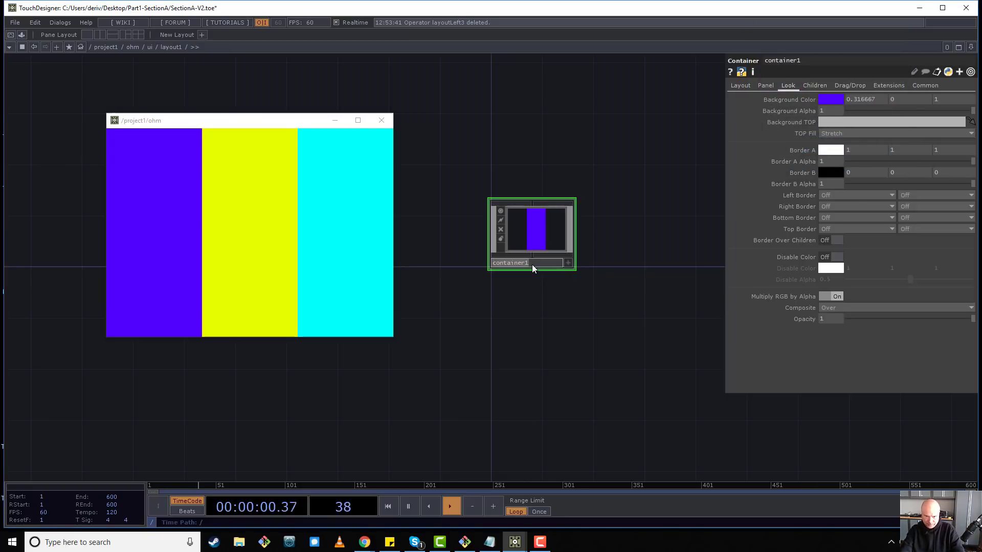
- Rename the violet container inside layout1 as section1
type("top")
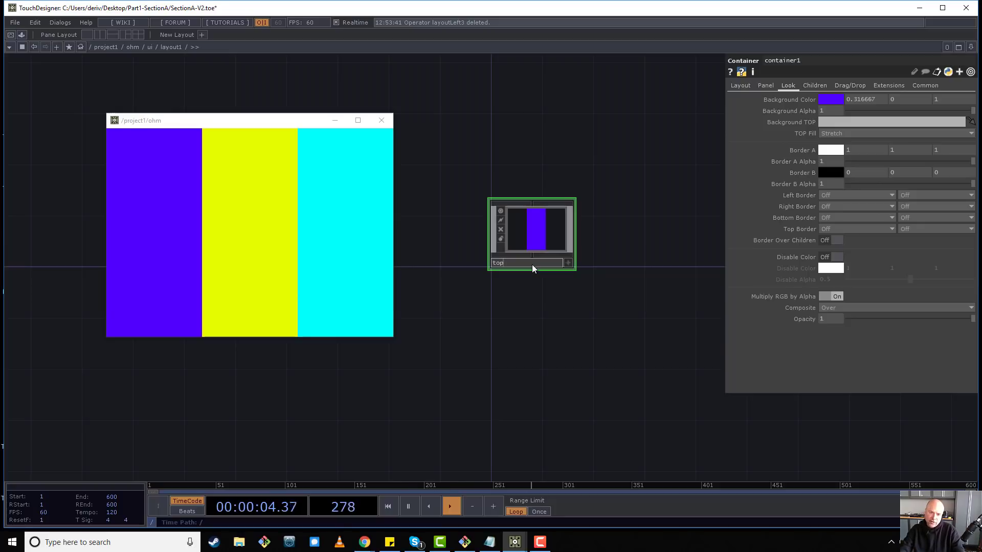
type("1")
key("BackSpace")
key("BackSpace")
key("BackSpace")
key("BackSpace")
type("layout")
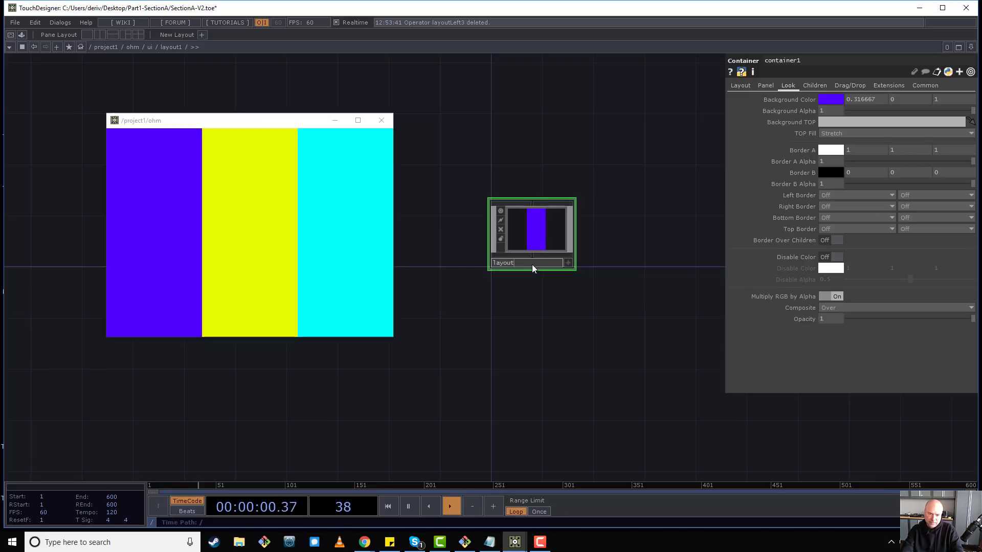
key("BackSpace")
key("BackSpace")
key("BackSpace")
key("BackSpace")
key("BackSpace")
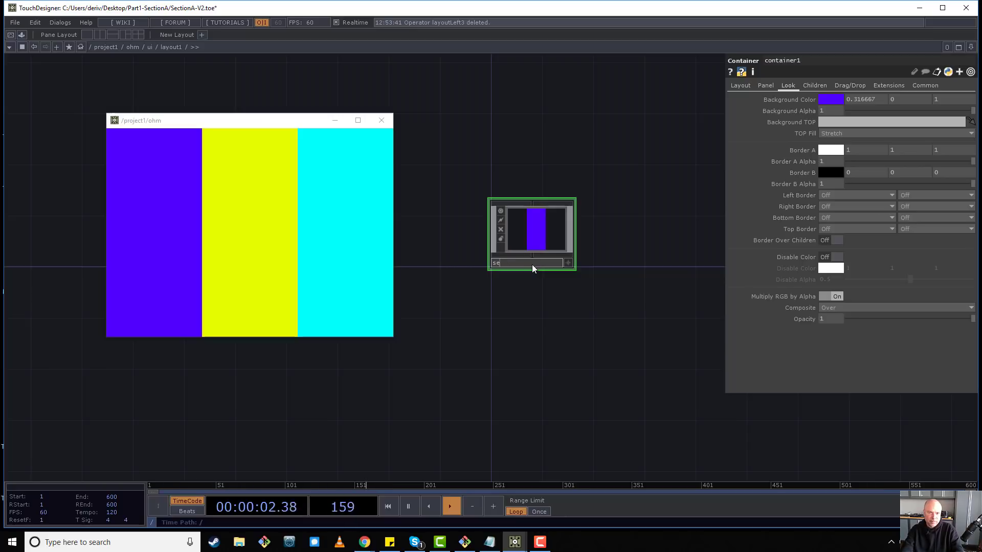
type("section1")
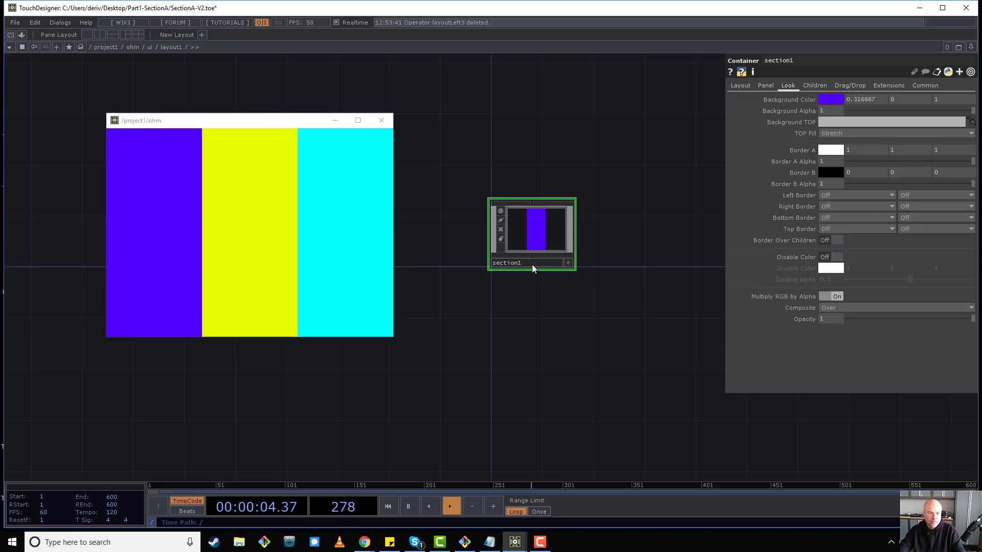
key("Return")
- Place a copy of section1 below it and set the copy's background color to light blue with hue 189
left_click_drag(555, 257, 541, 187)
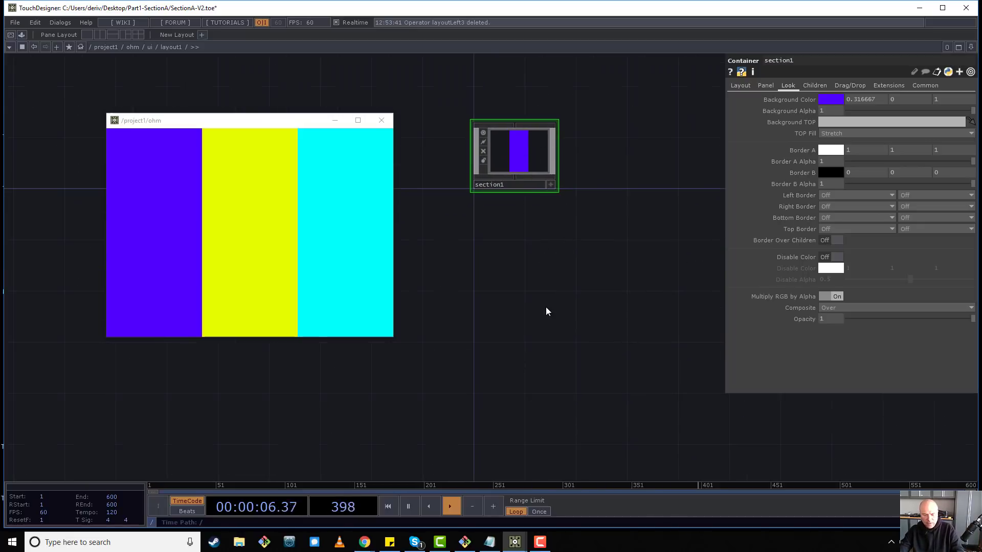
key("ctrl+c")
key("ctrl+v")
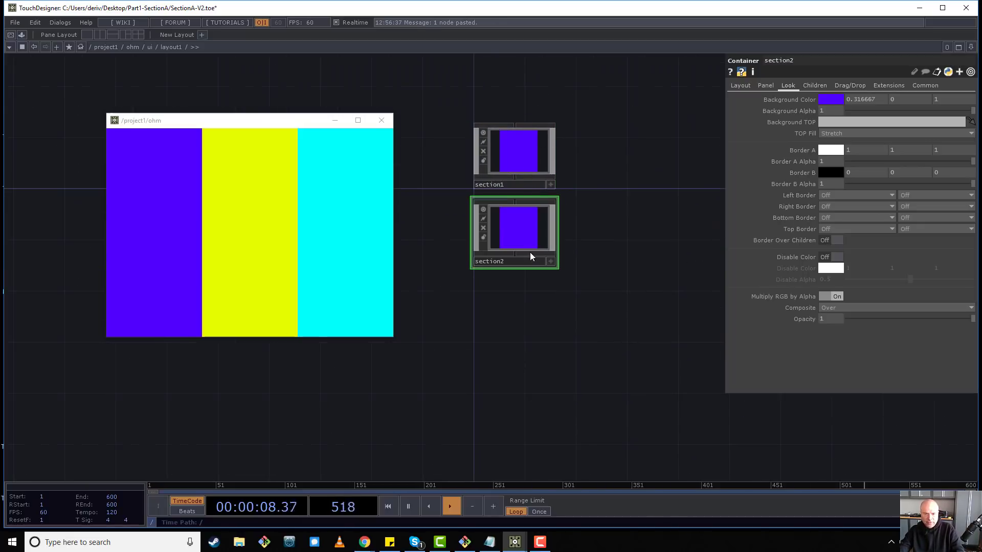
left_click(523, 259)
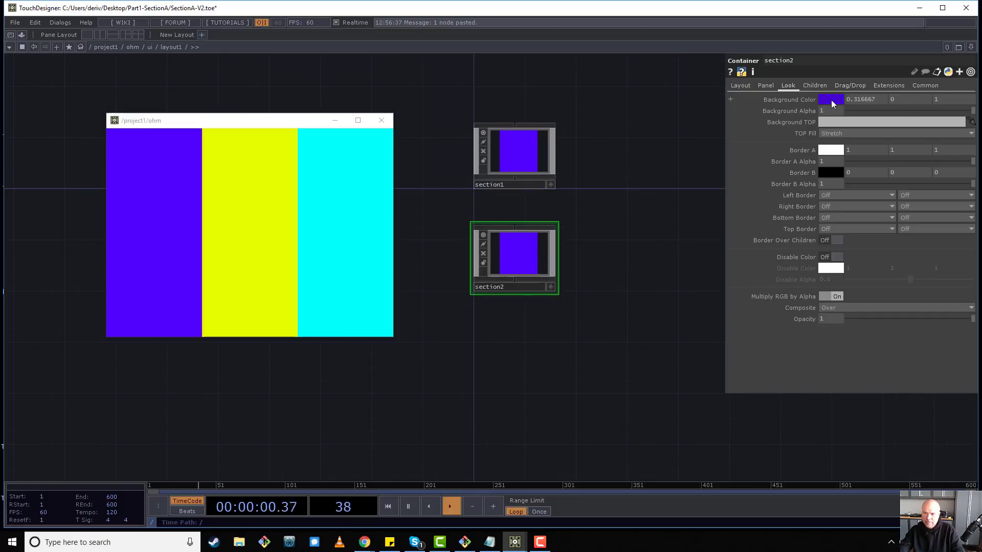
left_click(830, 100)
left_click(852, 103)
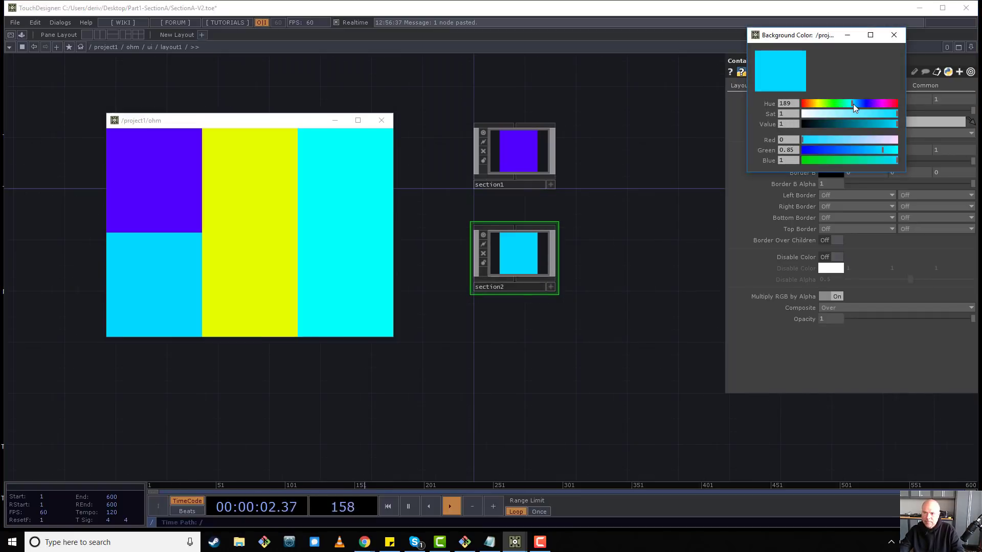
left_click(896, 36)
- Place a third section container below section2 and set its background color to green with hue 93
left_click_drag(582, 253, 493, 337)
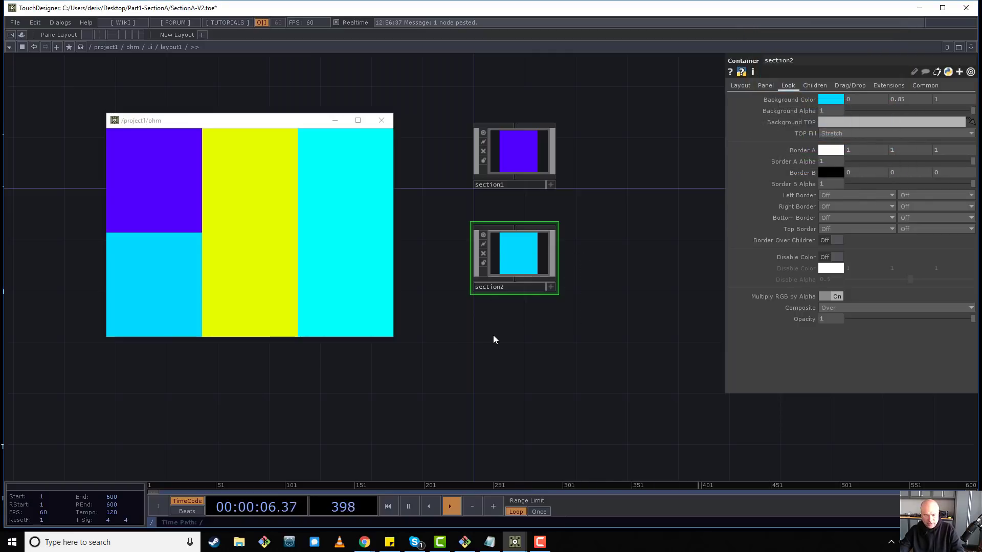
key("ctrl+v")
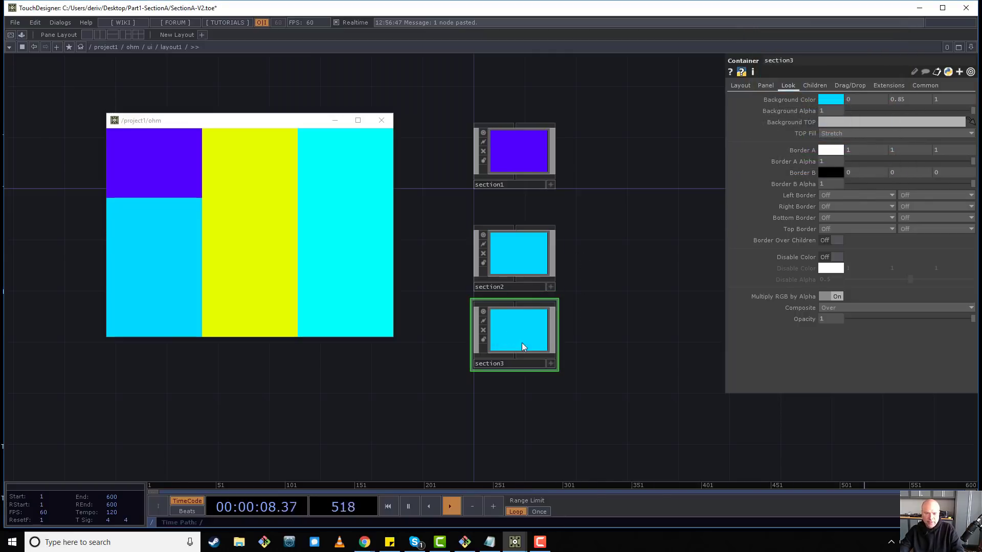
left_click(521, 361)
left_click(832, 100)
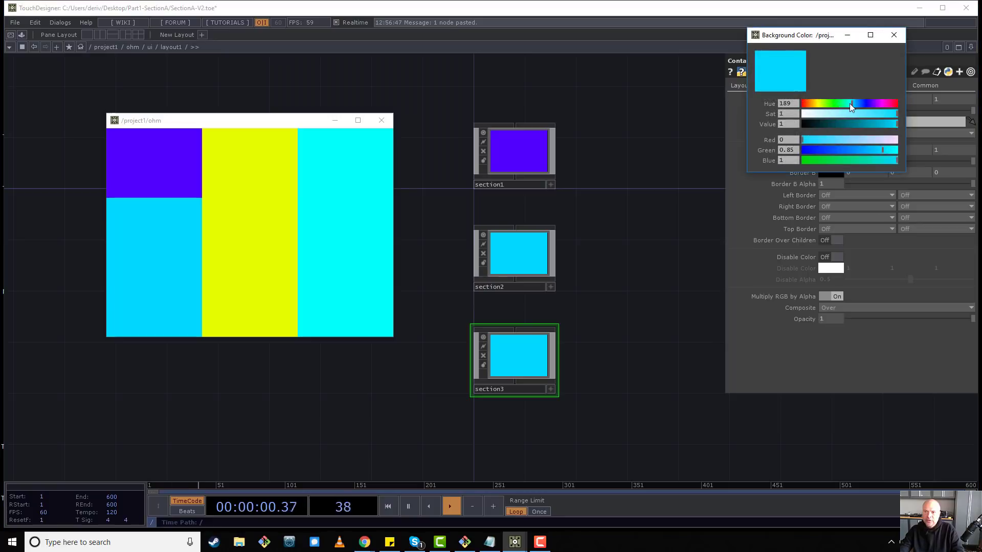
left_click_drag(849, 103, 827, 104)
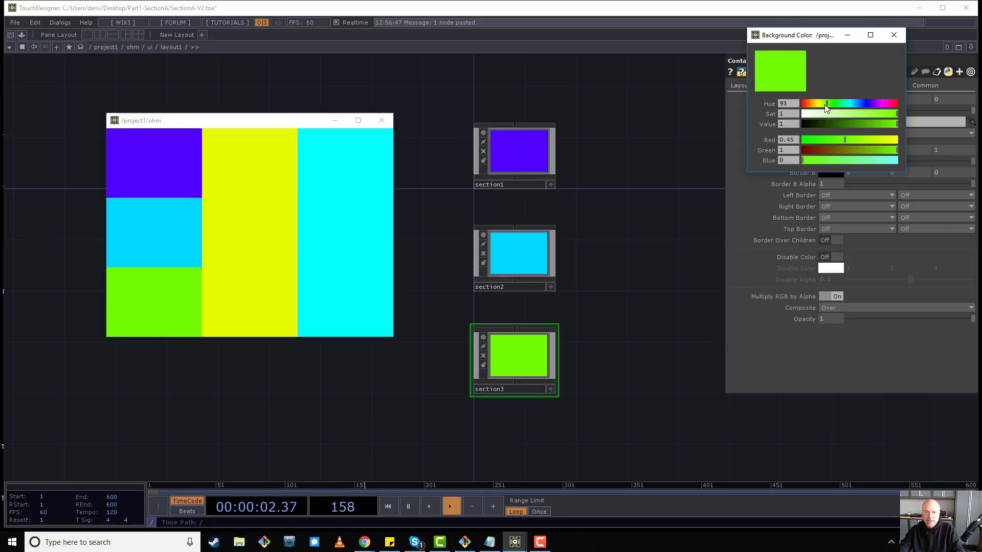
- Copy section1 and section2 from layout1 and paste them into layout2
left_click(894, 35)
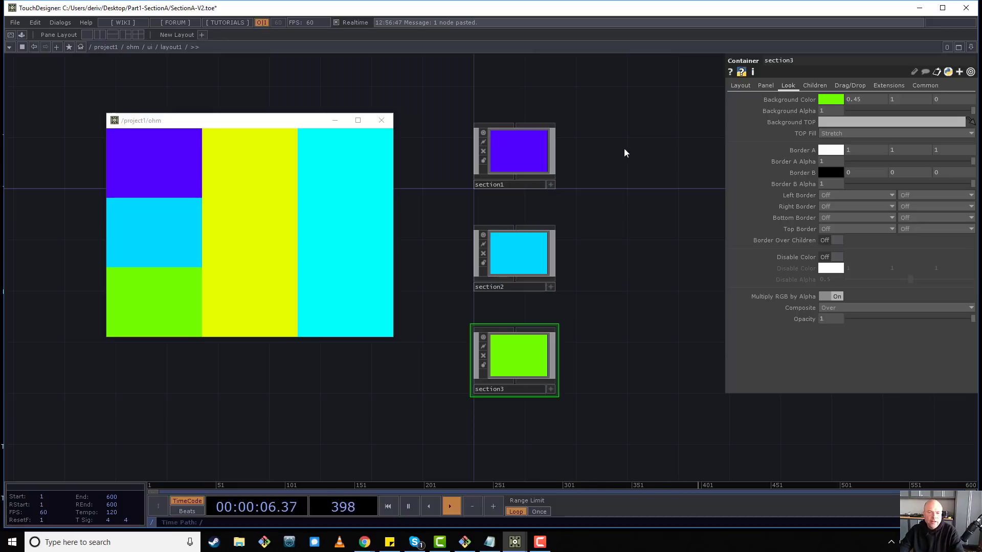
right_click_drag(618, 122, 446, 277)
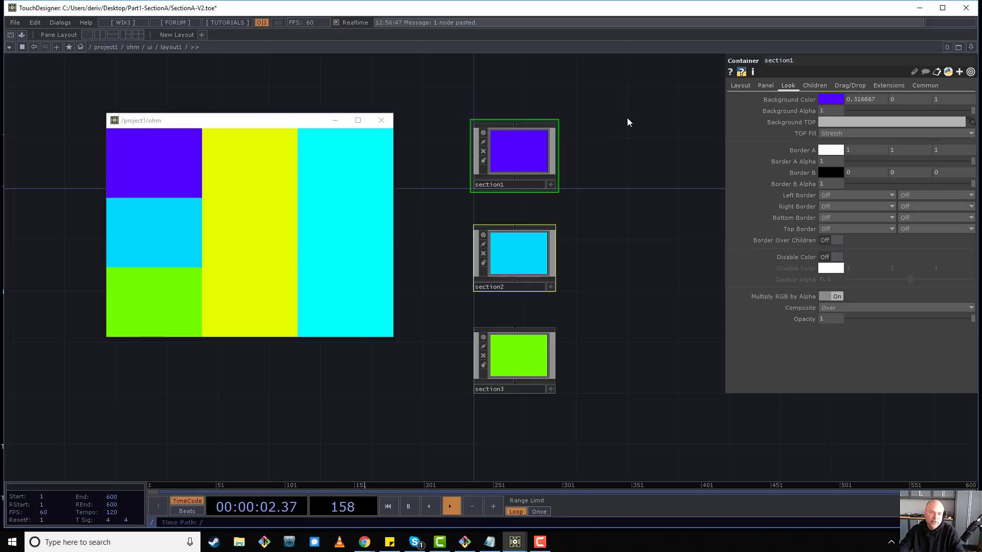
right_click_drag(627, 118, 444, 291)
key("ctrl+c")
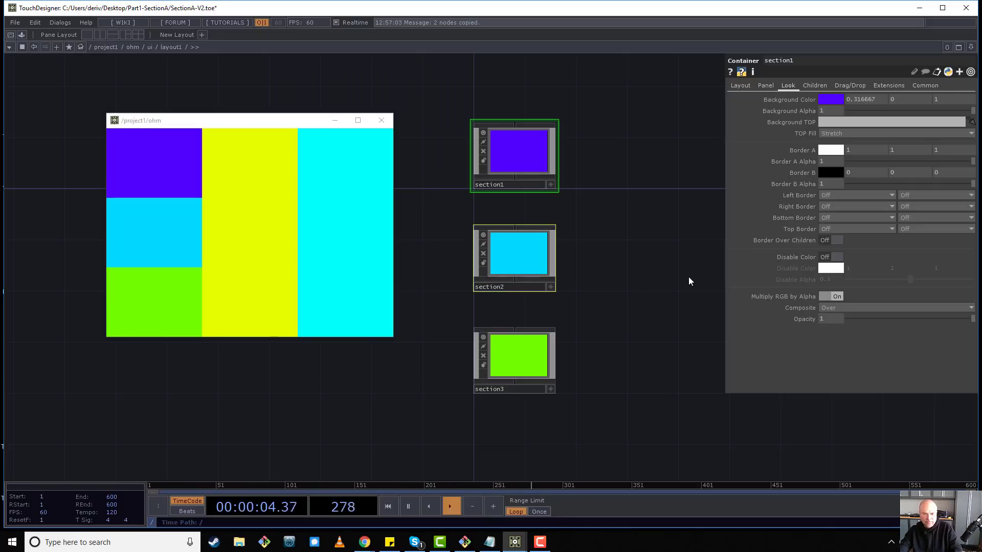
key("u")
left_click(615, 302)
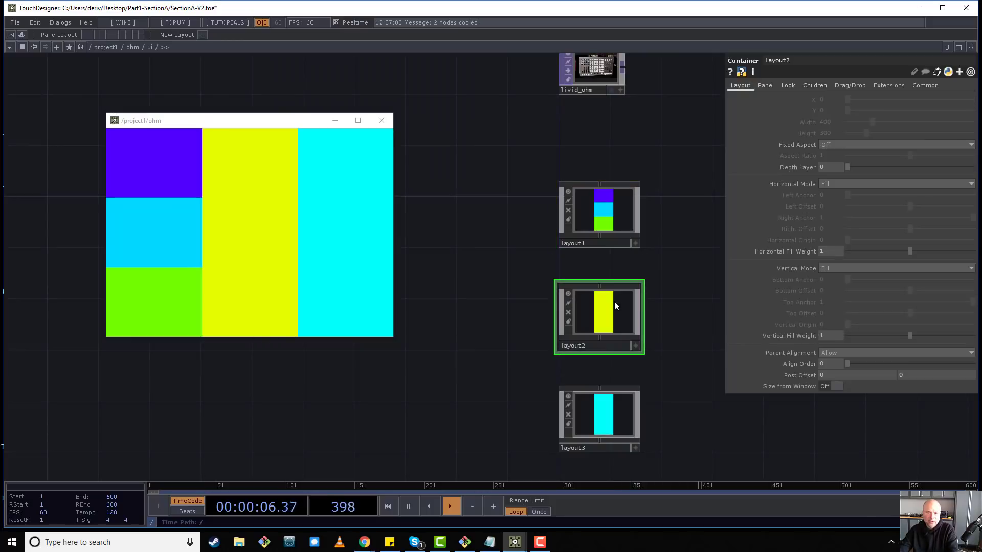
key("i")
key("ctrl+v")
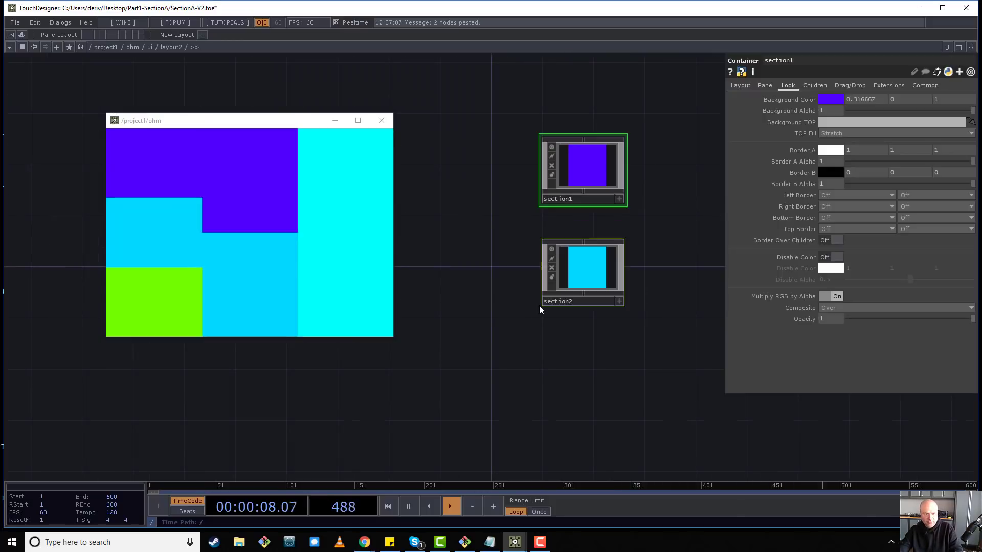
left_click(526, 340)
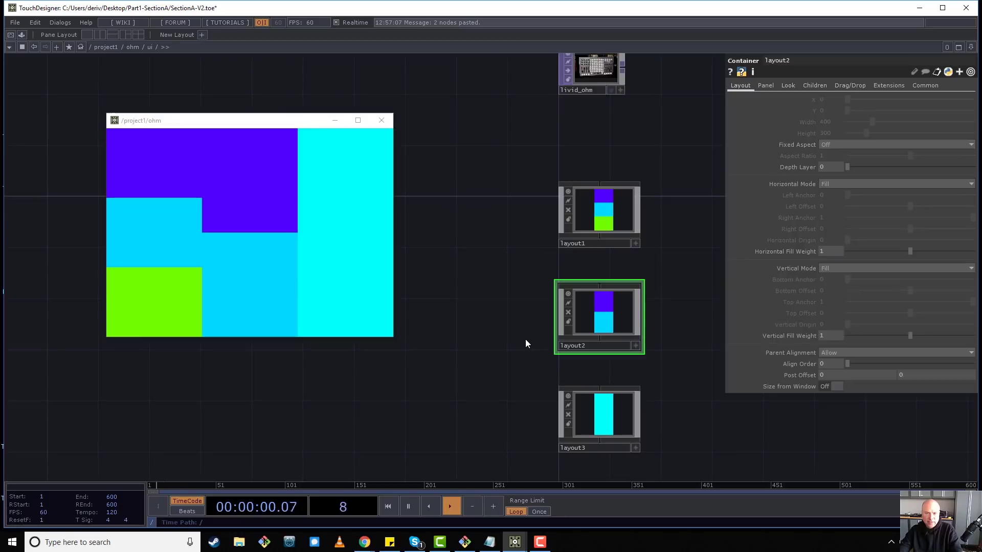
- Copy all three section containers from layout1 and paste them into layout3
double_click(607, 420)
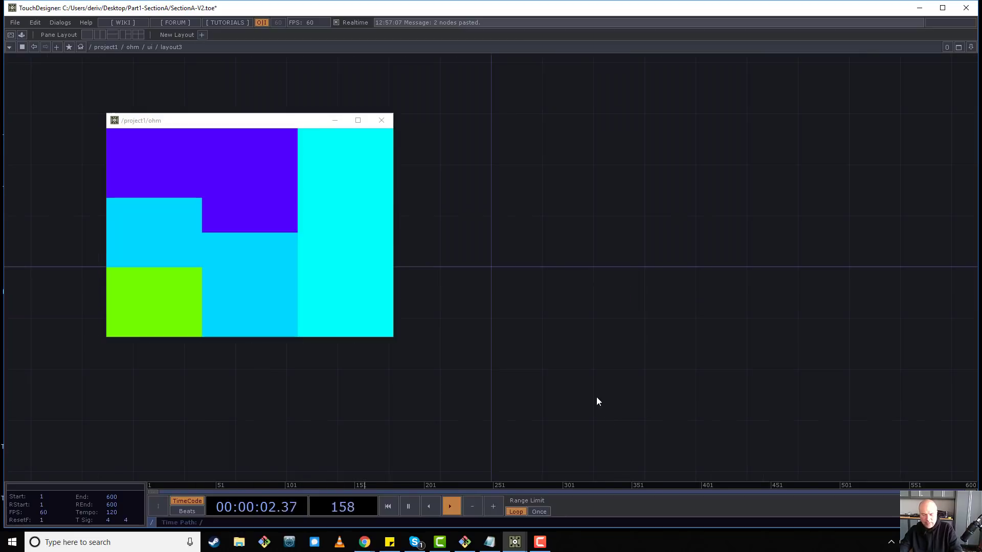
key("u")
double_click(597, 213)
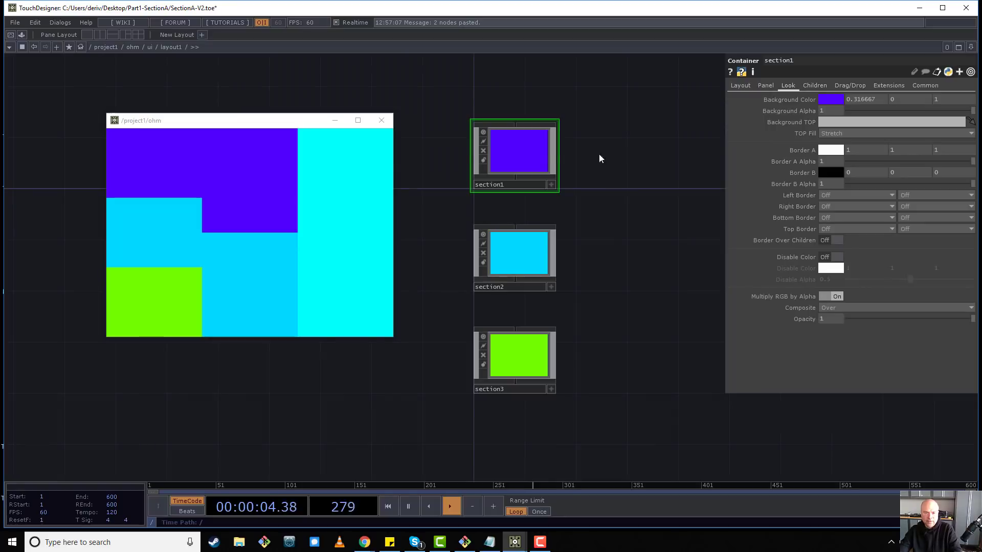
right_click_drag(599, 154, 424, 363)
key("ctrl+c")
left_click(633, 314)
key("u")
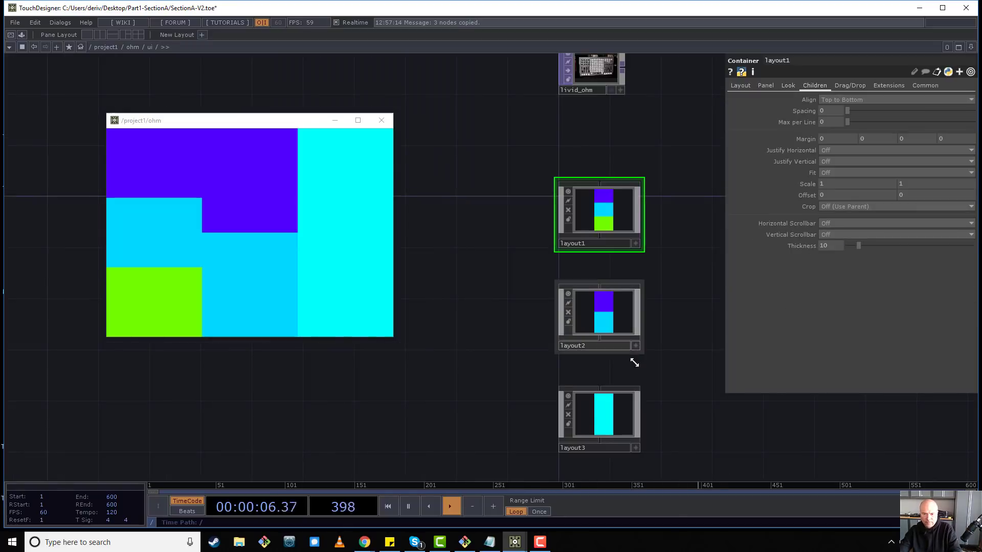
double_click(594, 415)
key("ctrl+v")
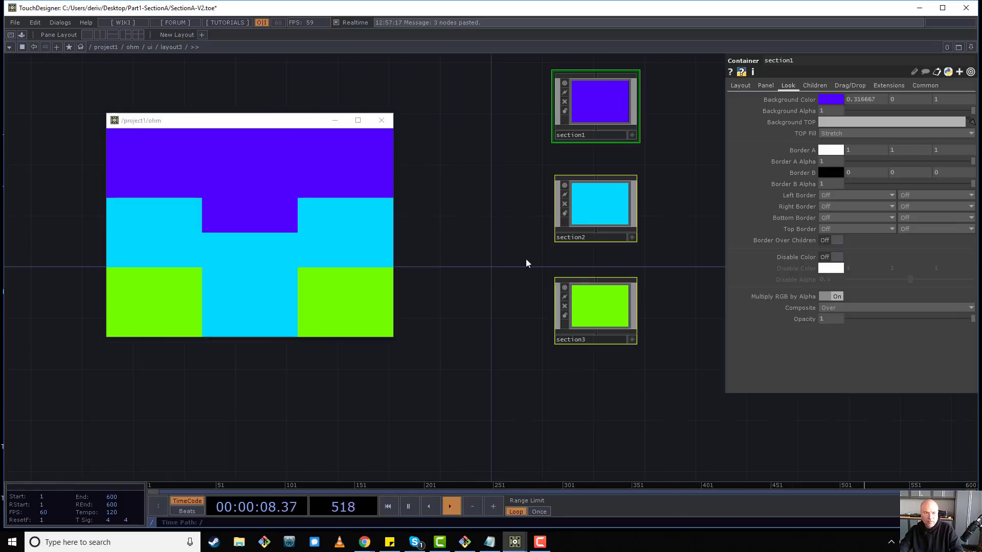
left_click_drag(536, 205, 525, 284)
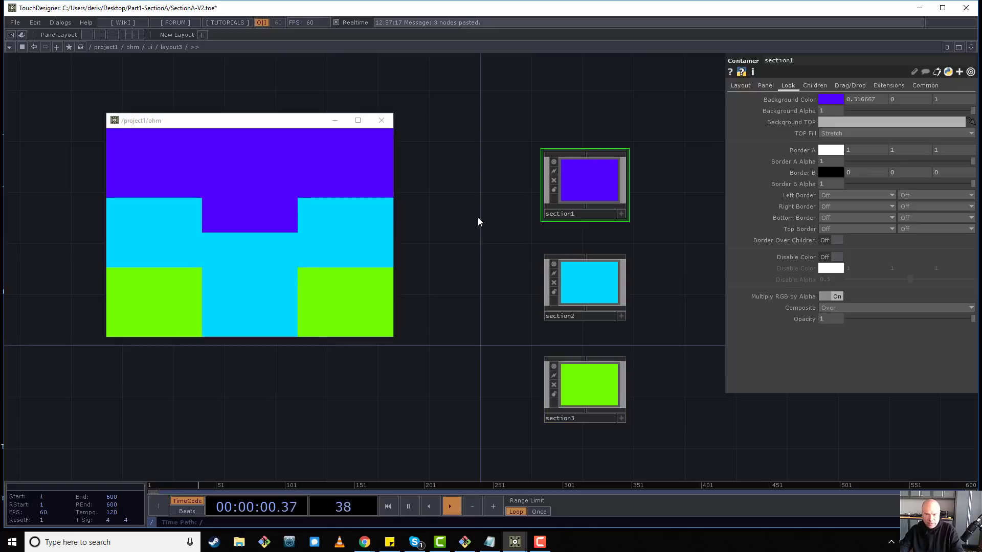
- Return to the ui network and set all four children margins of layout1 to 6
key("u")
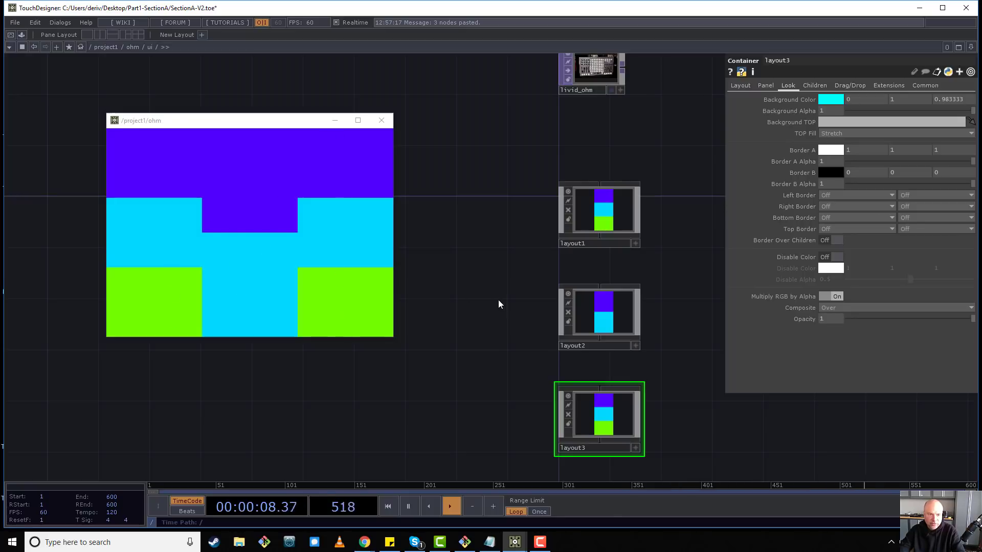
key("u")
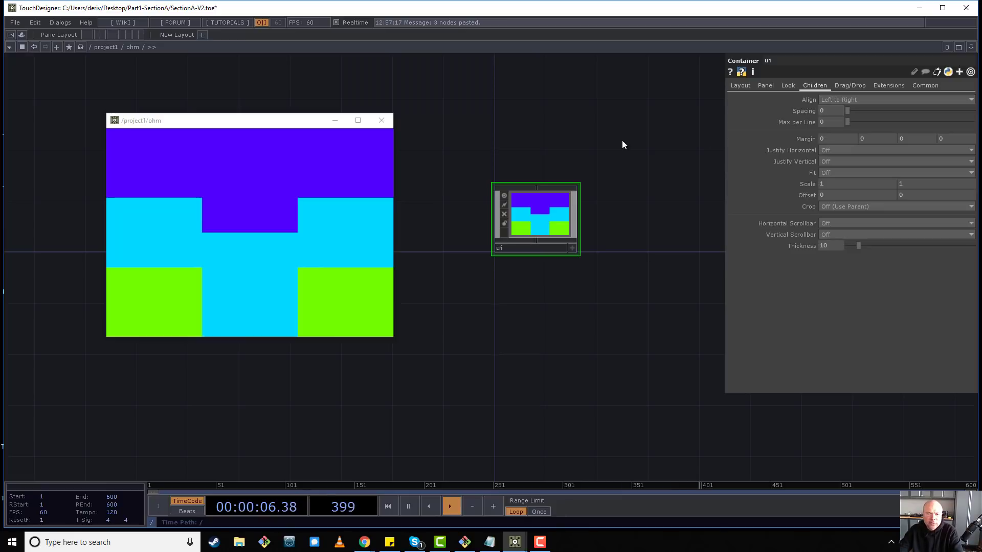
key("i")
left_click(634, 230)
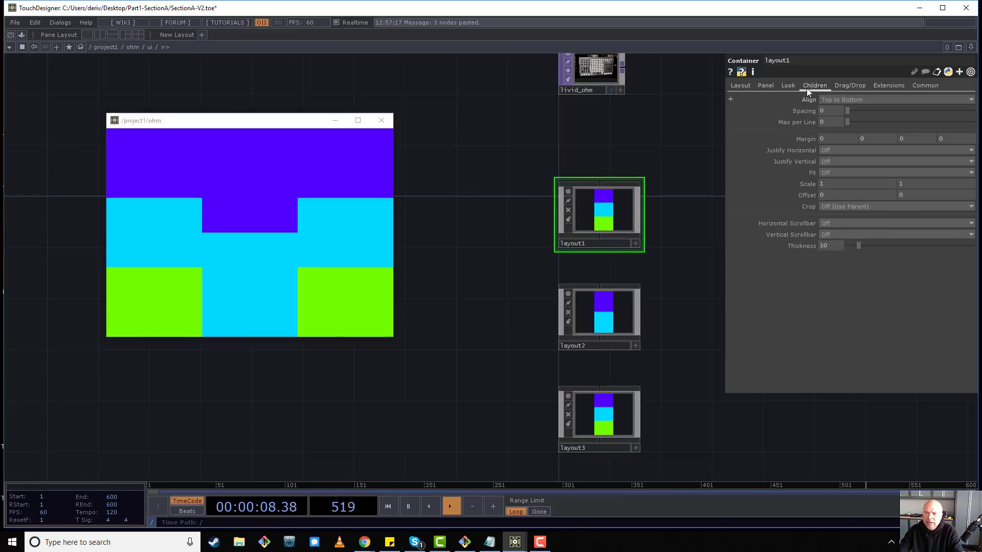
middle_click_drag(802, 140, 824, 121)
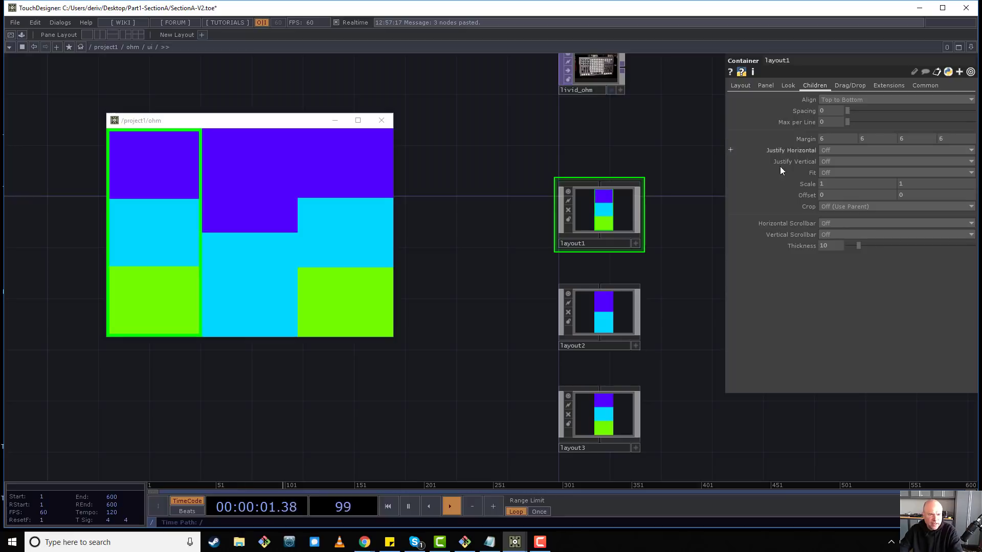
right_click(602, 149)
left_click(649, 96)
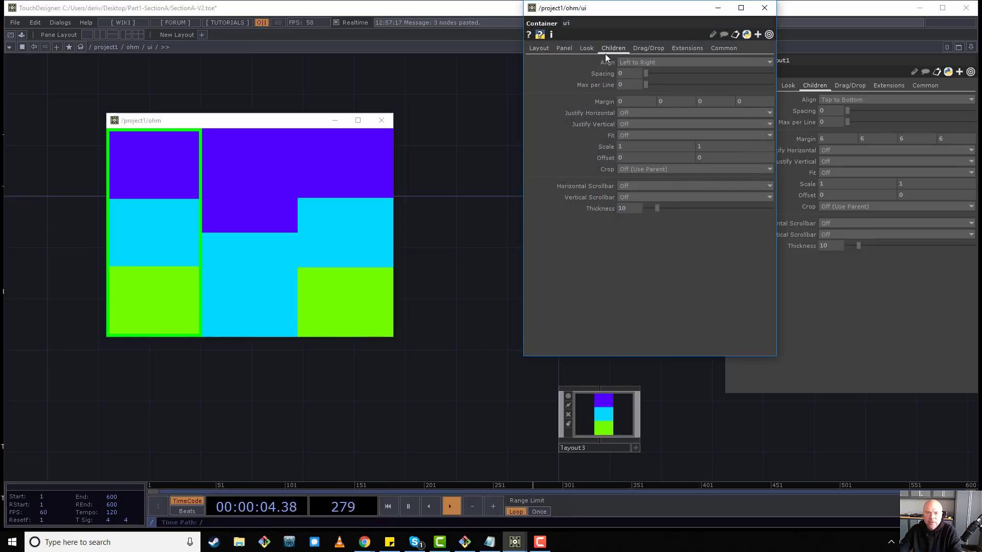
left_click(587, 48)
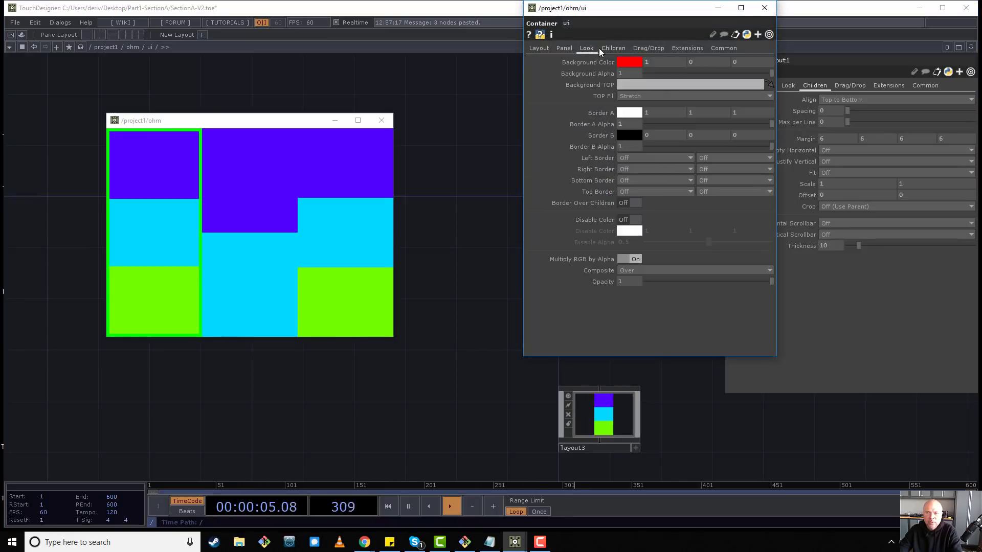
left_click(764, 8)
- Set layout1's background color to magenta with hue 302
left_click(788, 86)
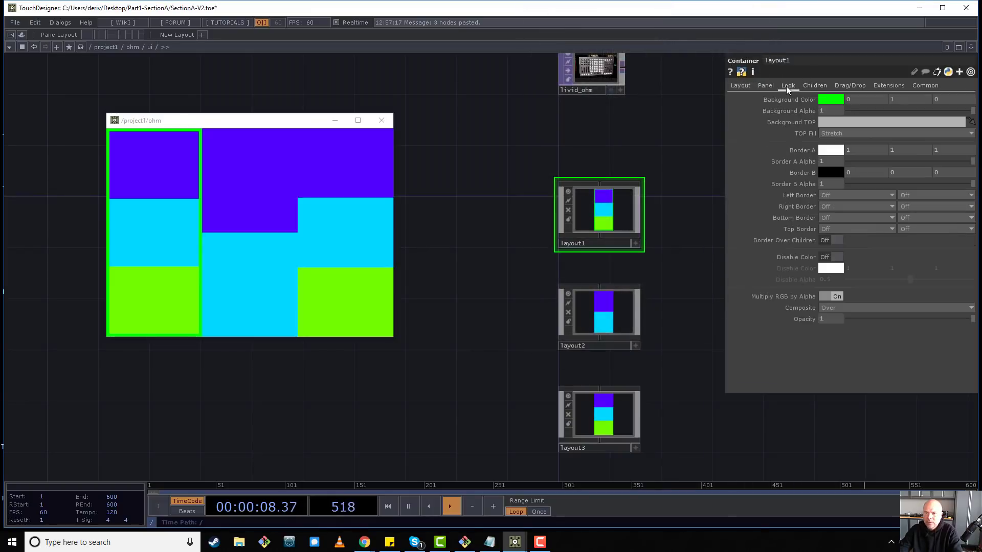
left_click(822, 100)
left_click_drag(856, 107, 883, 104)
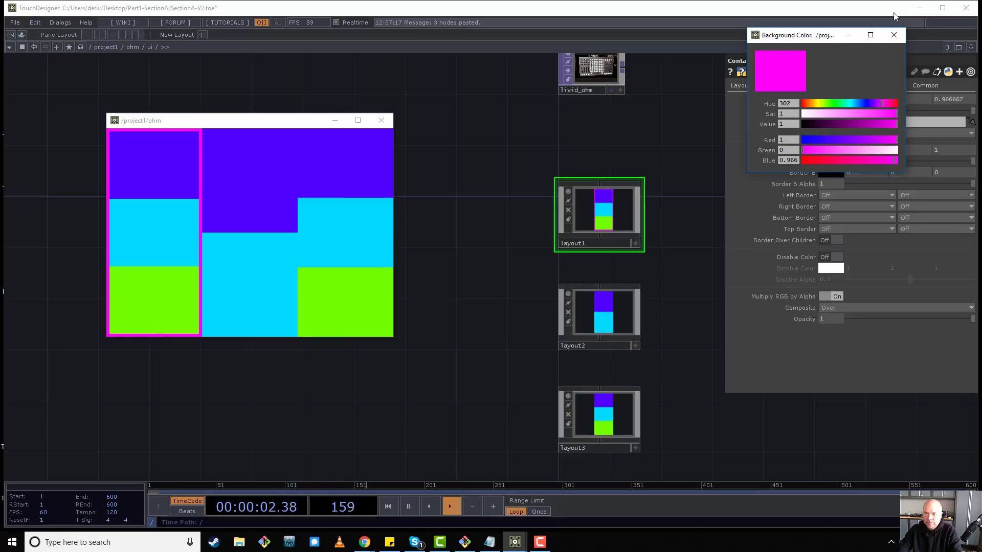
left_click(894, 35)
- Set layout1's children spacing to 3 and all four of its margins to 5
left_click_drag(691, 204, 672, 176)
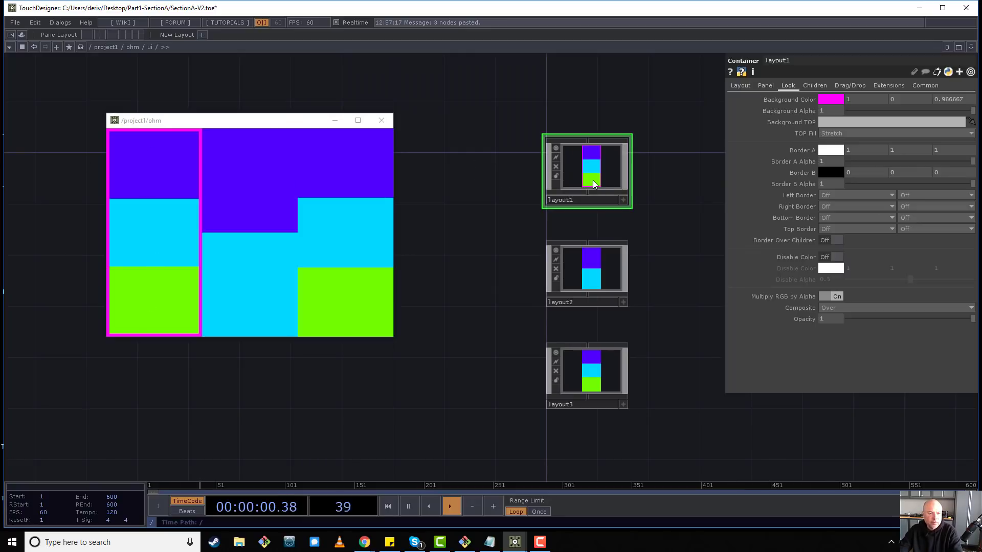
left_click(764, 86)
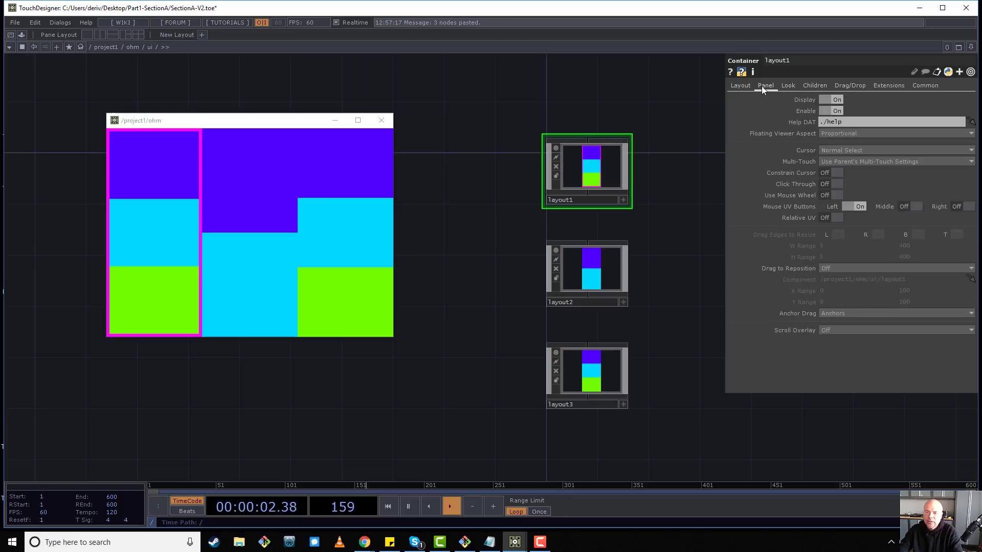
left_click(814, 86)
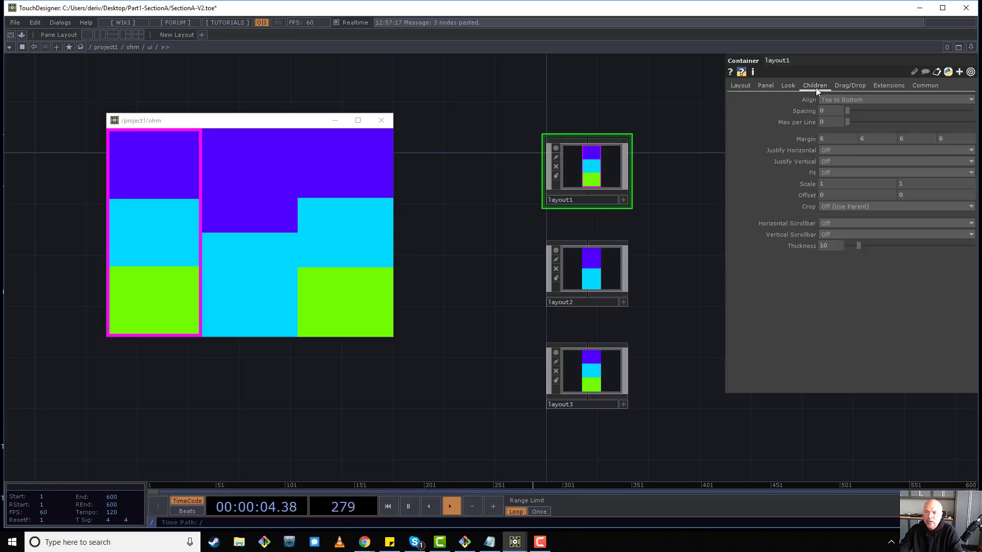
middle_click_drag(802, 112, 806, 92)
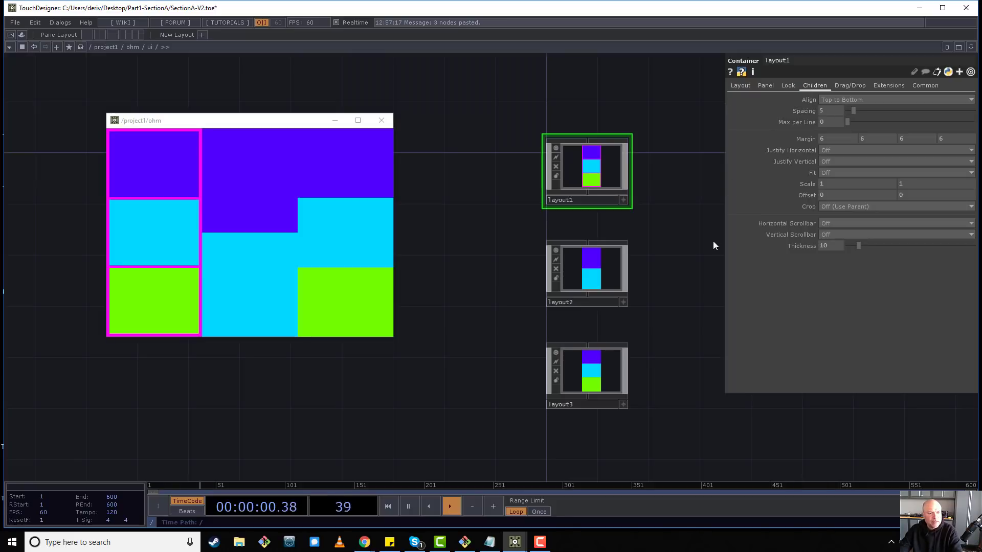
left_click_drag(714, 246, 668, 146)
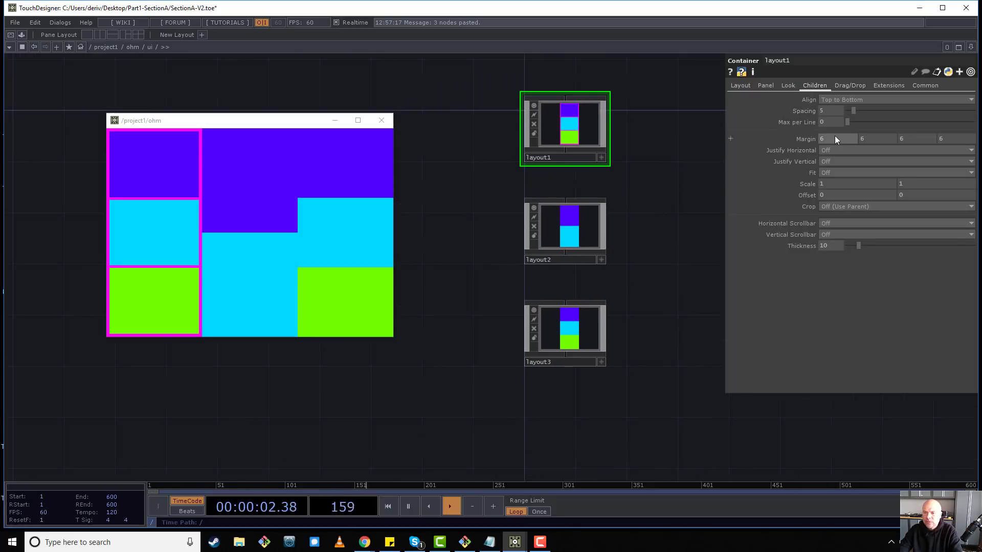
middle_click_drag(802, 136, 787, 130)
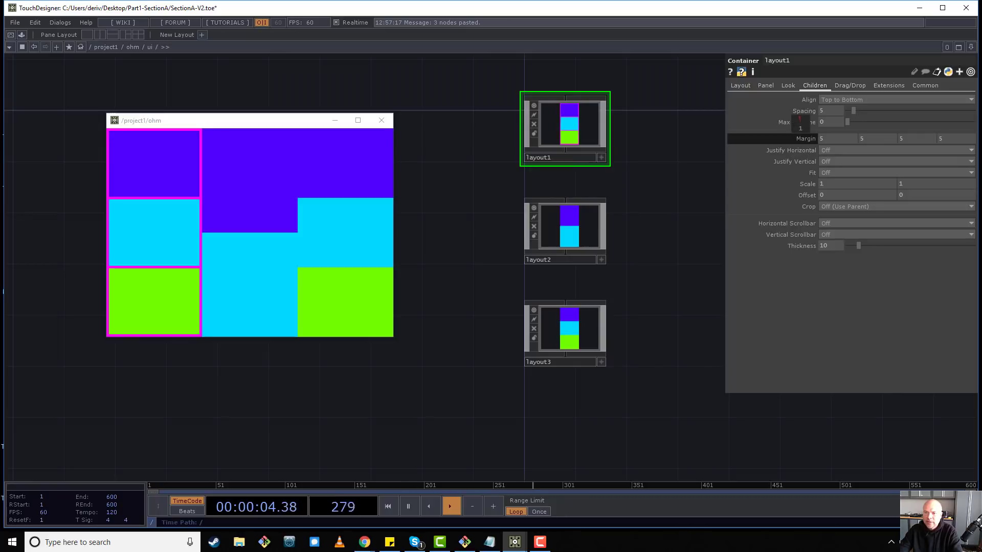
scroll(825, 113, "down", 2)
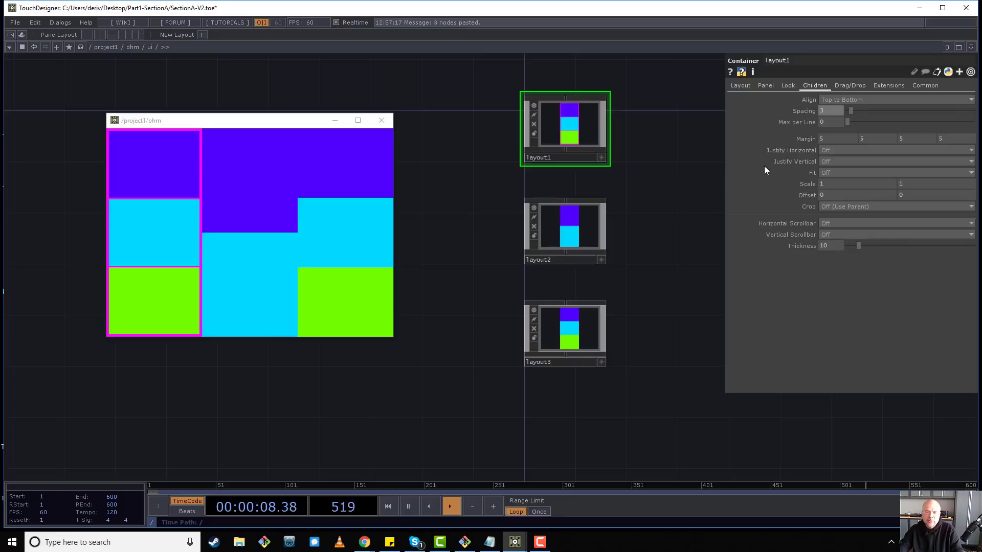
- Give layout2 a children spacing of 3 and a margin of 5 on all four sides
left_click(593, 215)
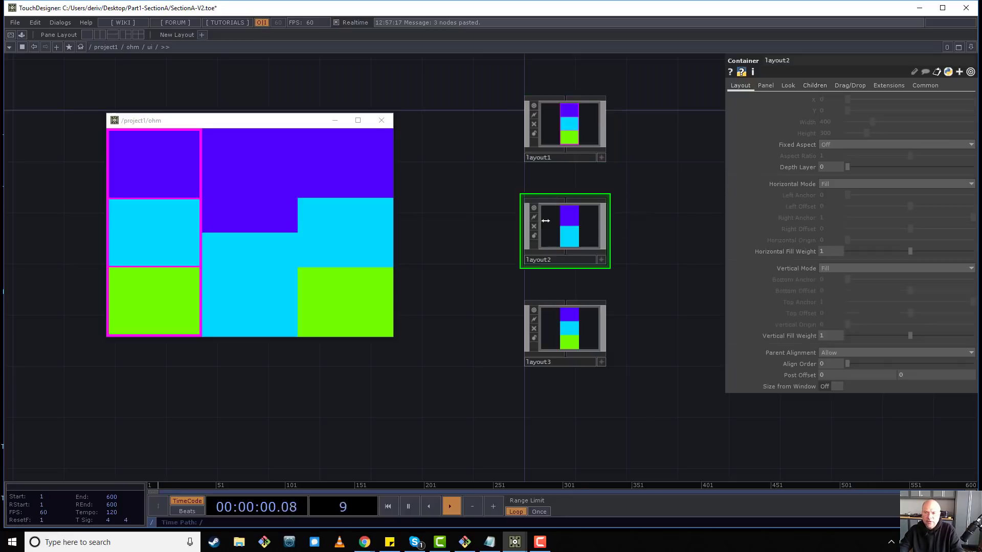
left_click(804, 85)
left_click(789, 86)
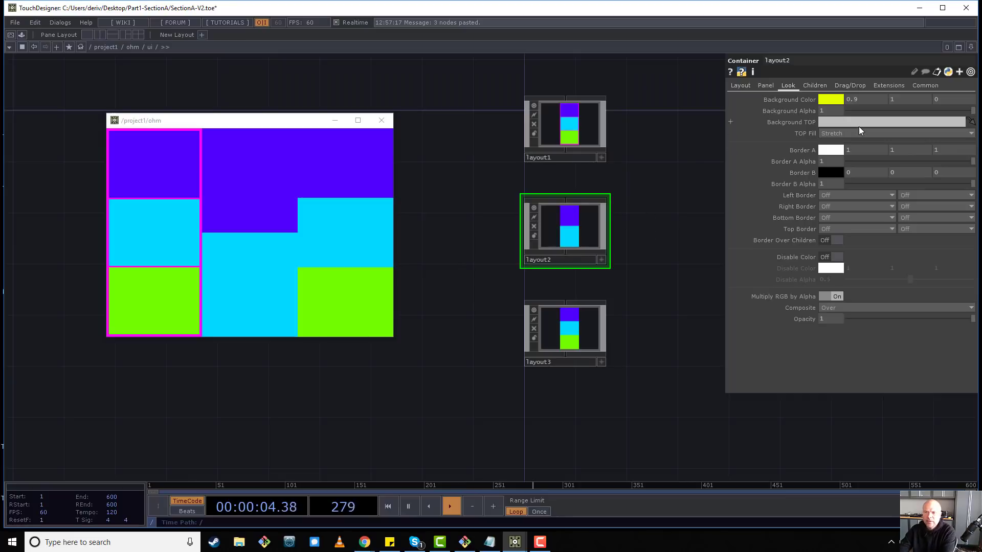
left_click(766, 85)
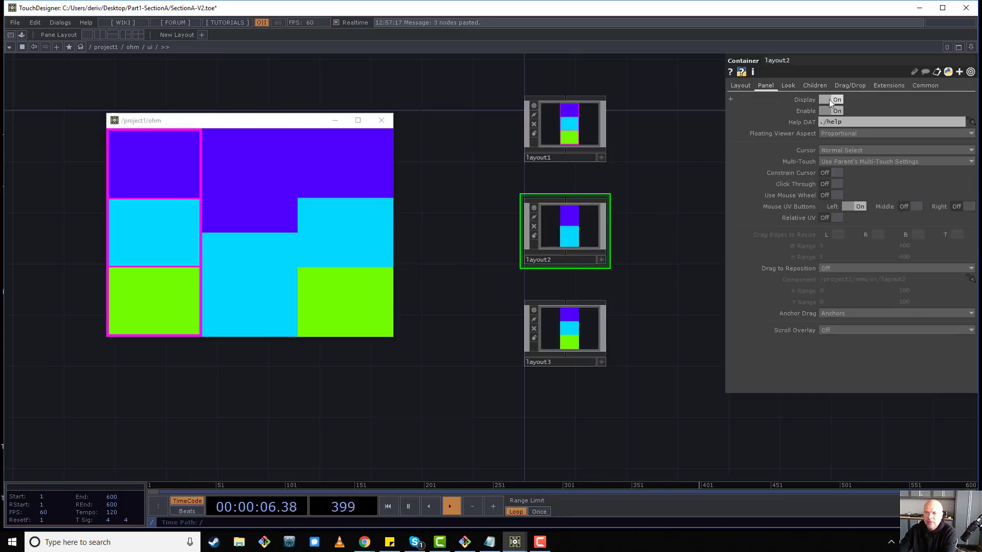
left_click(815, 84)
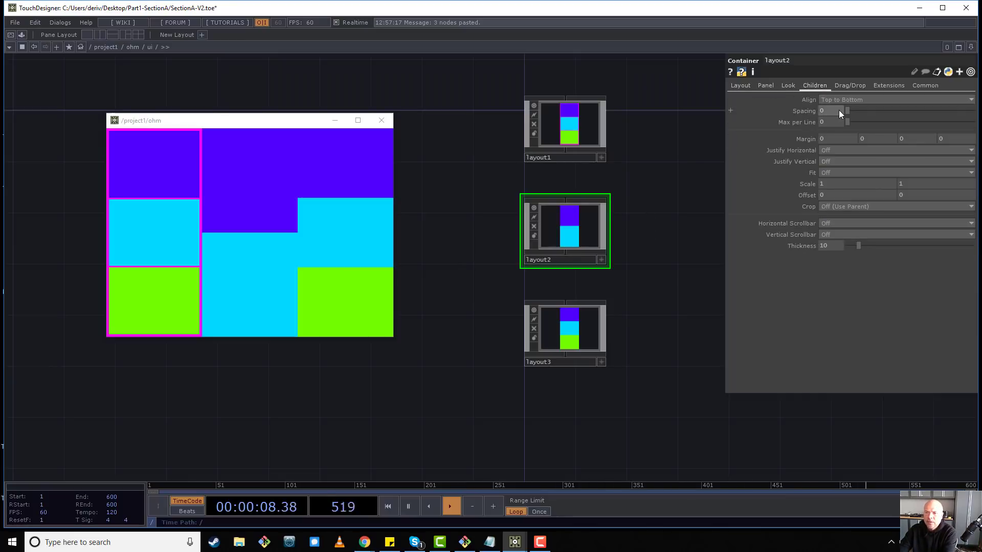
left_click_drag(838, 109, 844, 110)
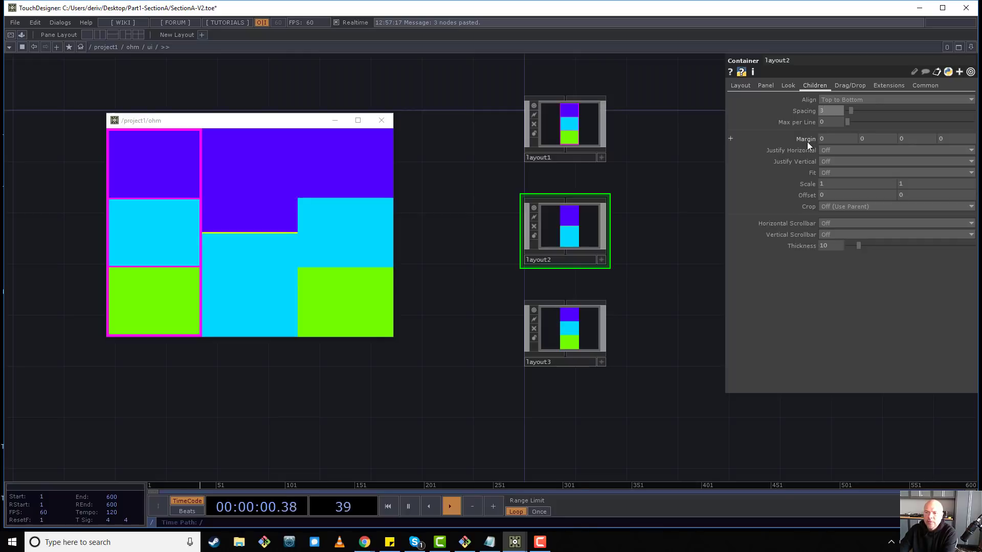
middle_click_drag(807, 142, 820, 125)
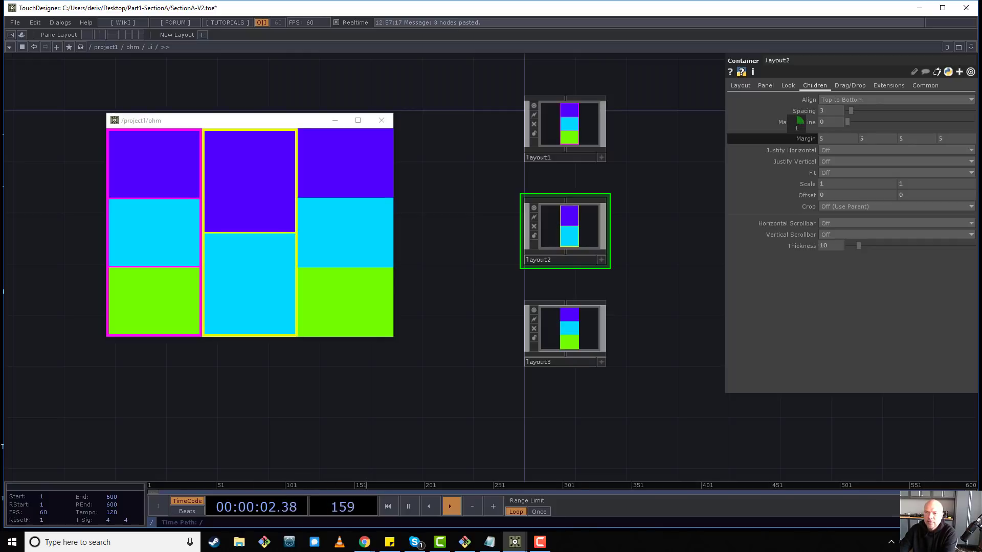
- Set layout3's background color to pinkish red with hue 341
right_click_drag(656, 320, 562, 354)
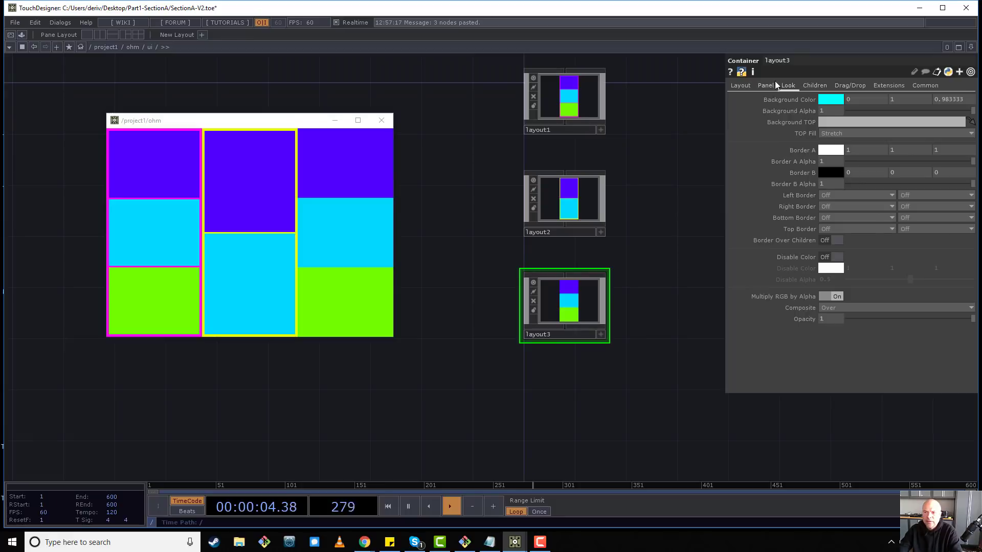
left_click(827, 101)
left_click_drag(844, 104, 895, 103)
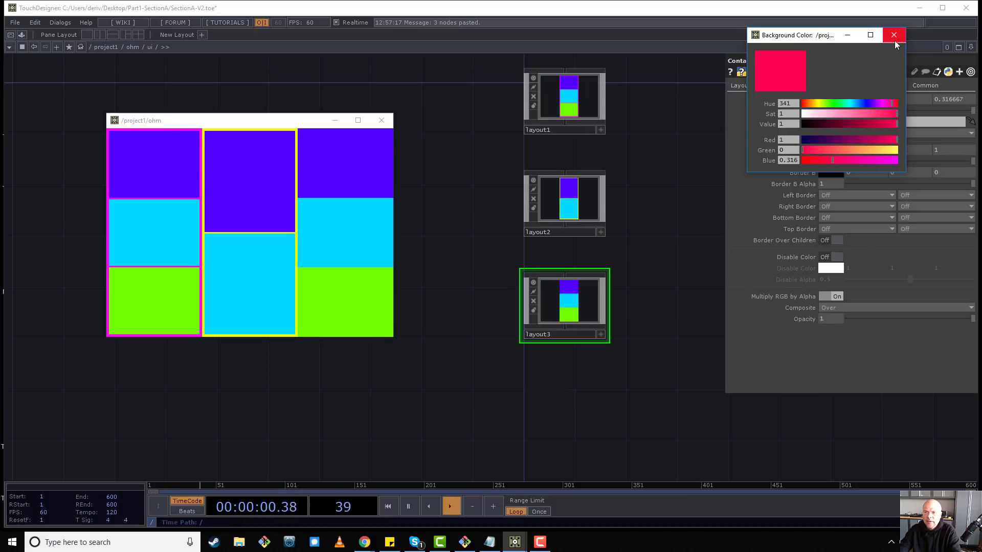
left_click(894, 35)
- Set layout3's children spacing and all four of its margins to 3
left_click(817, 85)
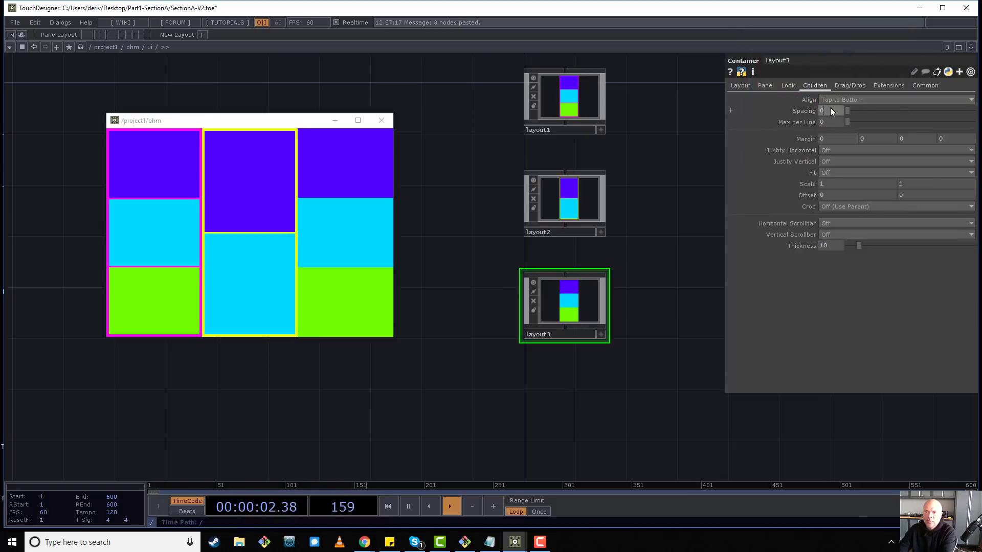
left_click_drag(830, 107, 814, 119)
mouse_move(805, 139)
middle_mouse_down()
mouse_move(807, 121)
mouse_move(805, 142)
middle_mouse_up()
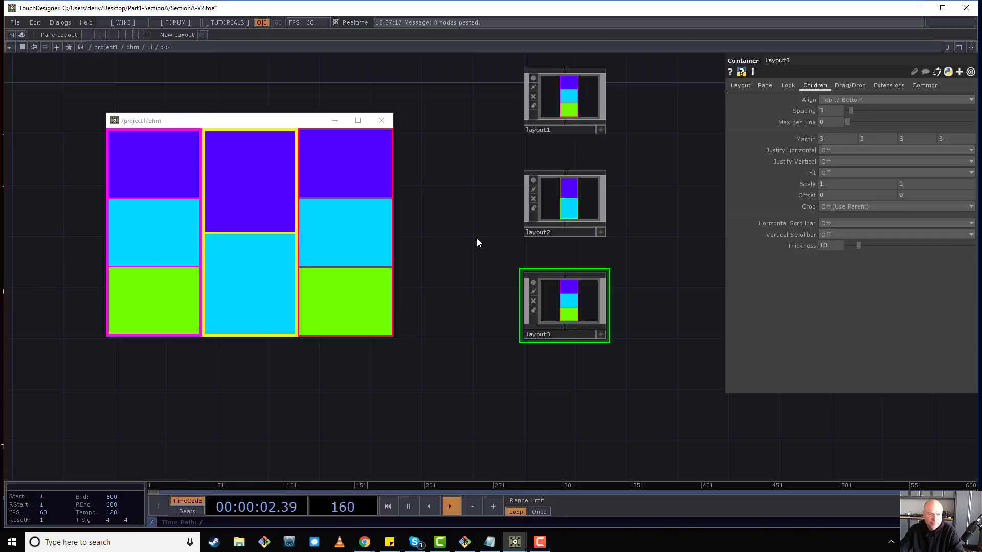
scroll(476, 239, "down", 3)
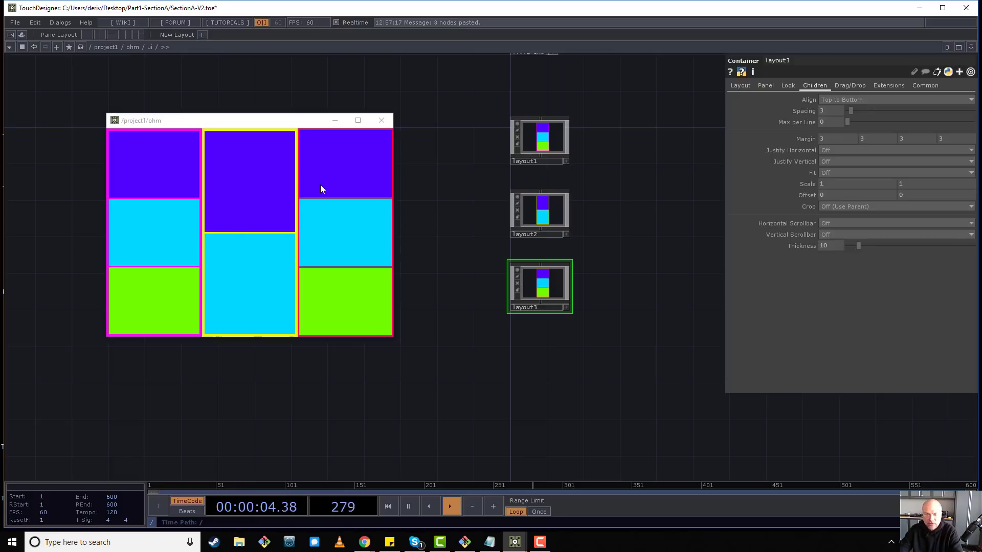
left_click(540, 542)
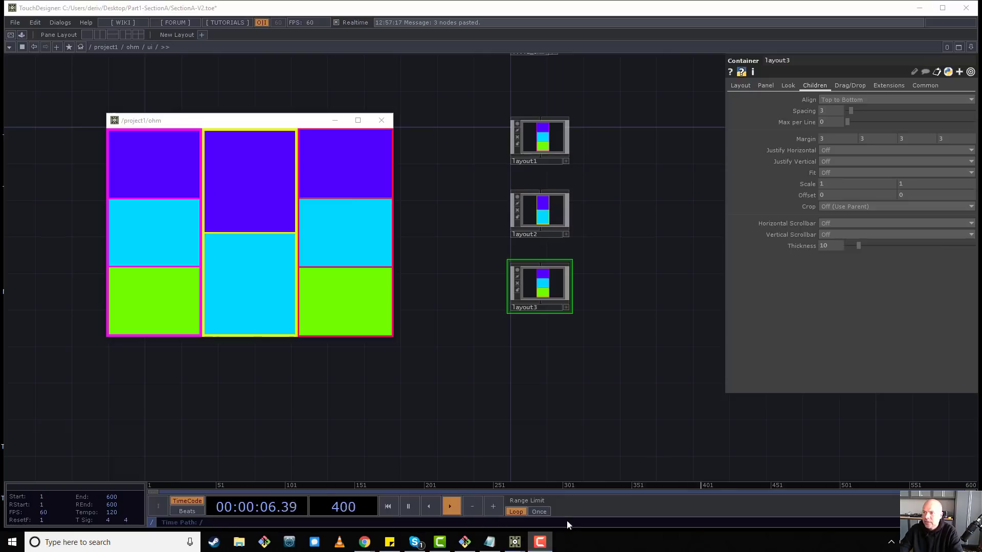